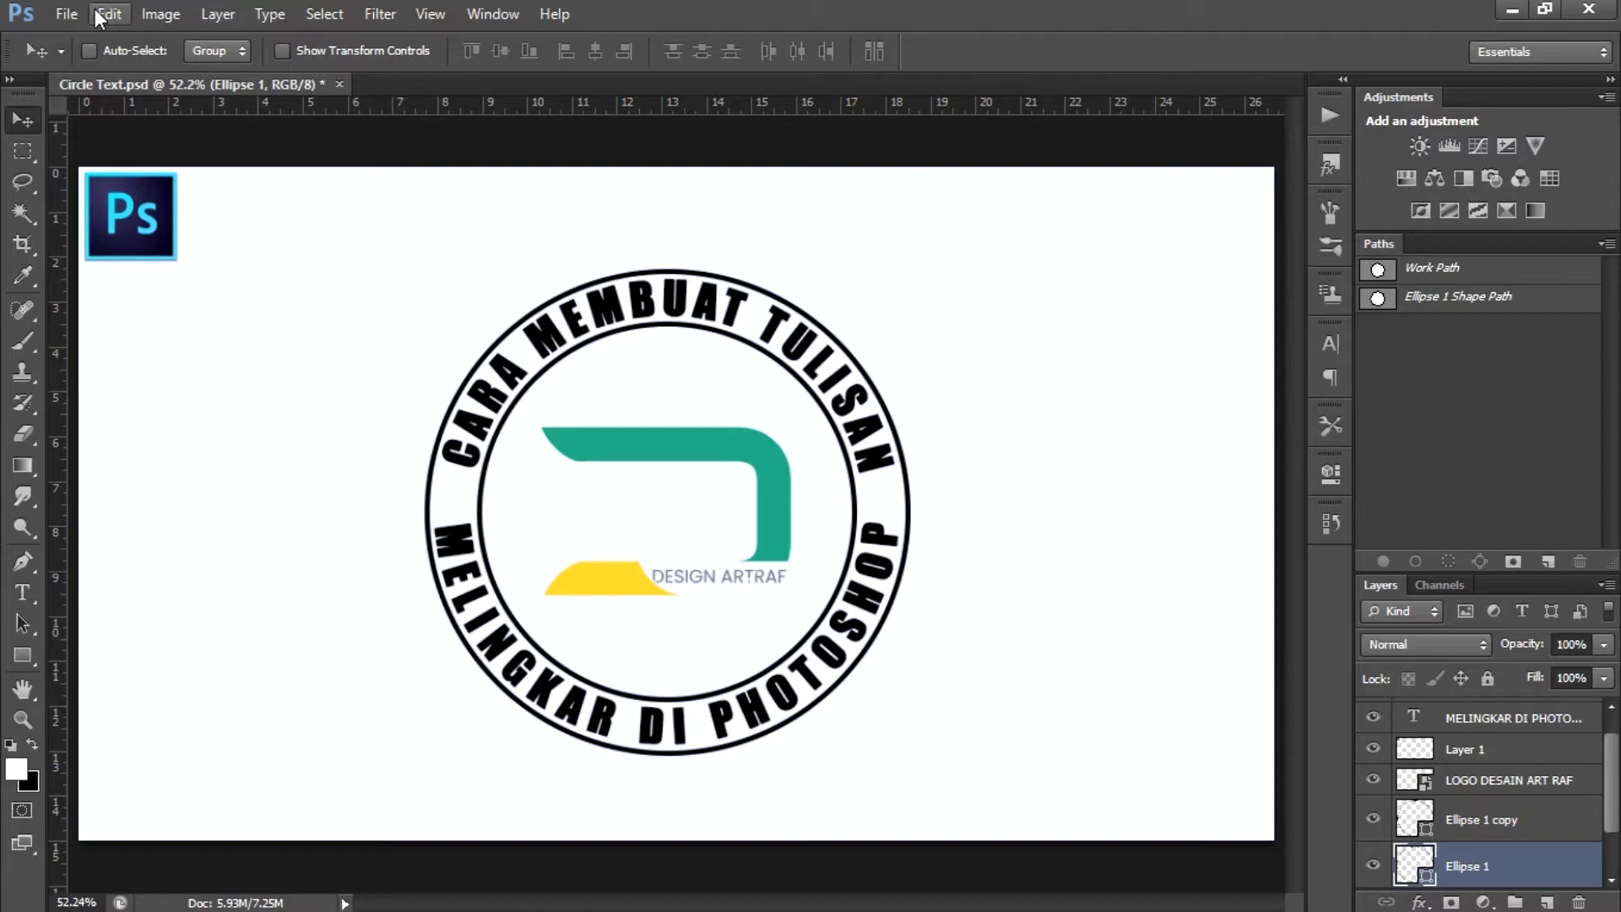
Open the File menu while the finished circular badge in Circle Text.psd is showing
{"action": "left_click", "coordinate": [66, 14]}
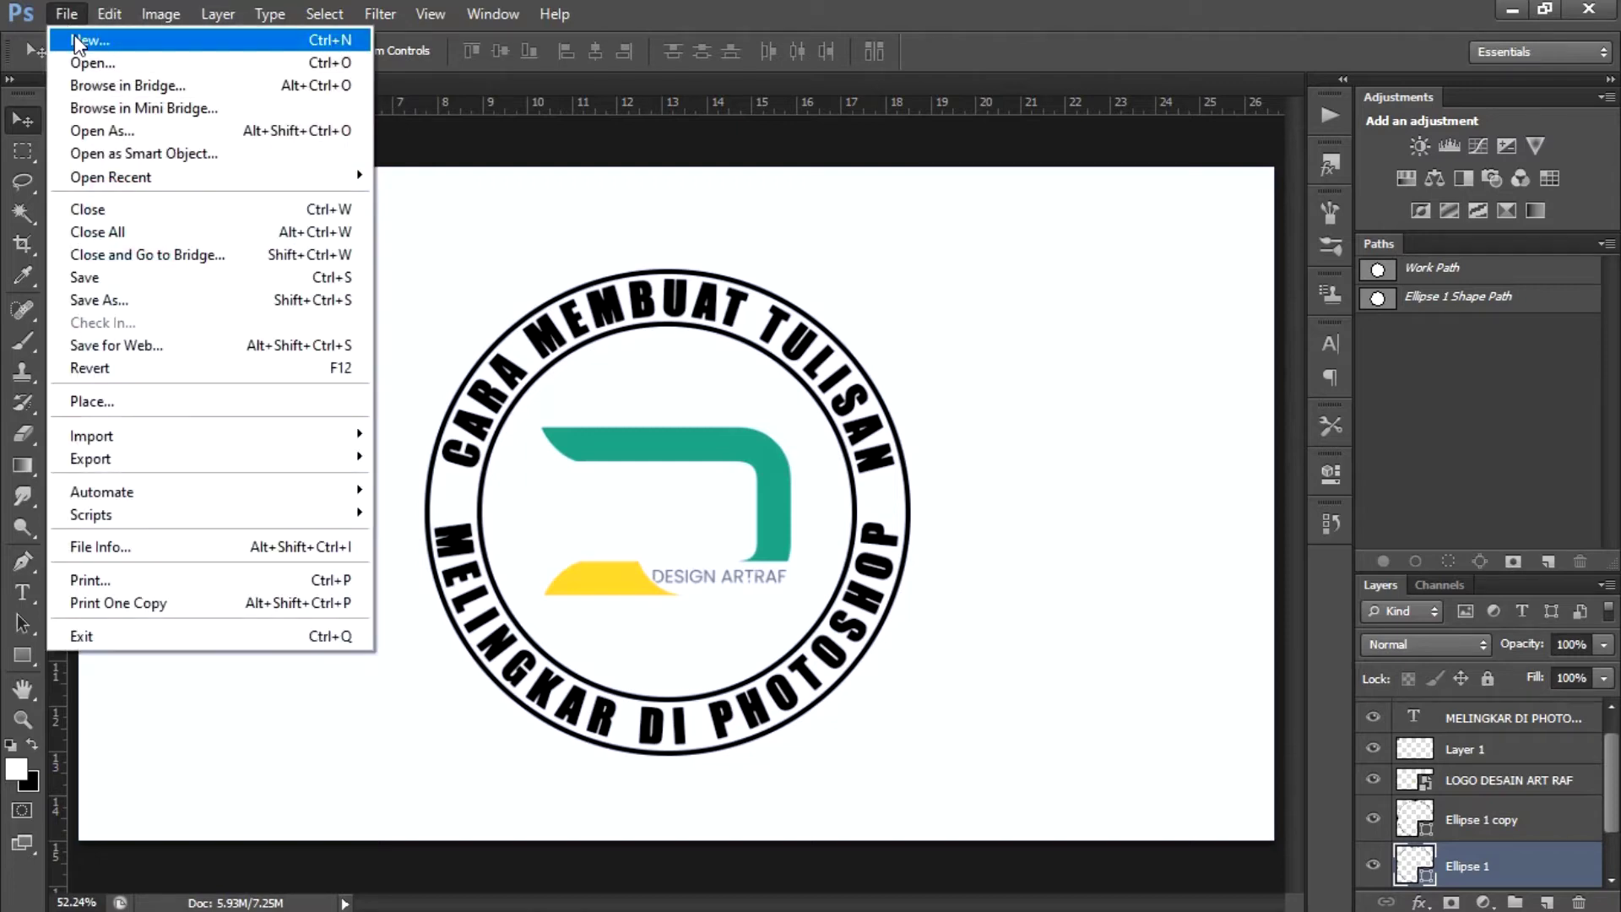
Create a new 1920×1080 px, 72 ppi, RGB document named 'Circle Text' with a White background
{"action": "left_click", "coordinate": [78, 41]}
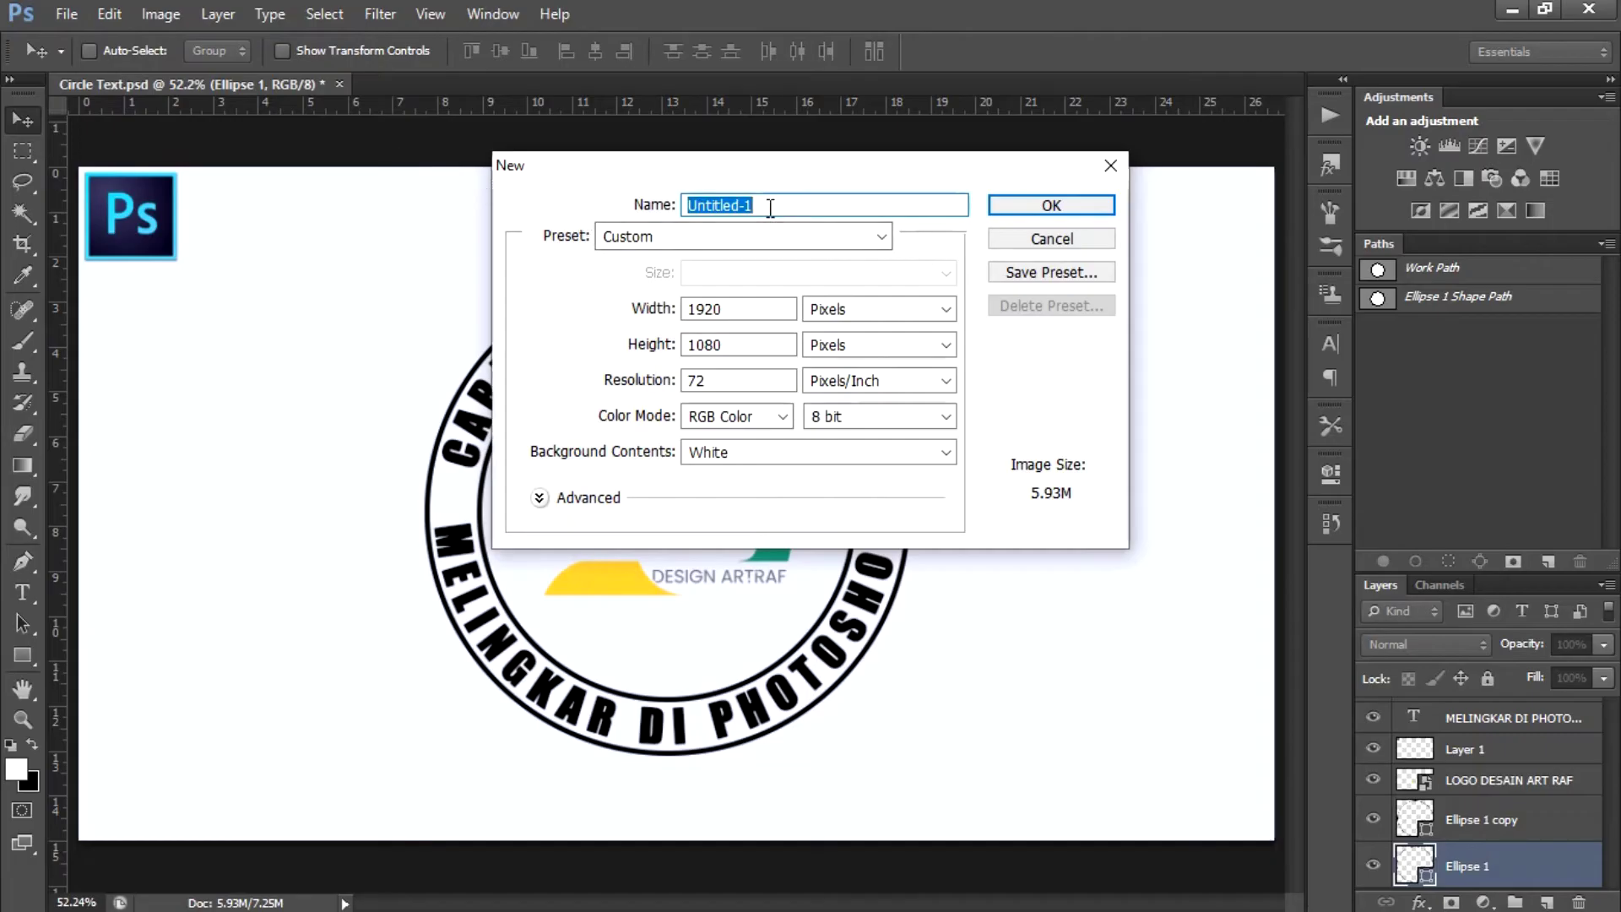
{"action": "key", "text": "BackSpace"}
{"action": "type", "text": "C"}
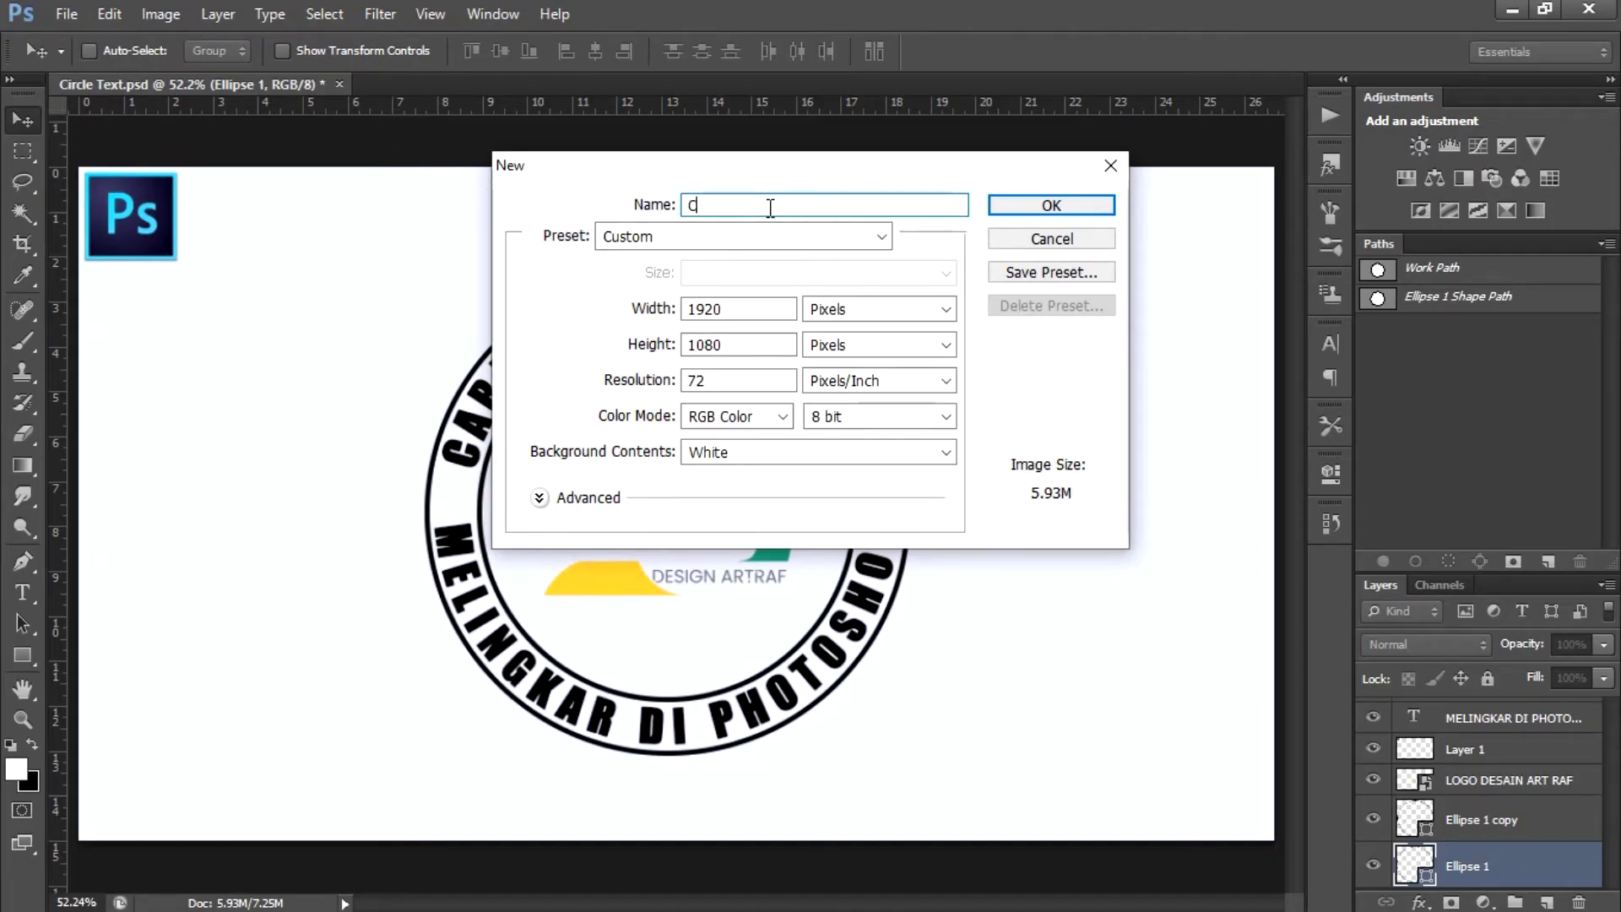
{"action": "type", "text": "ircle Text"}
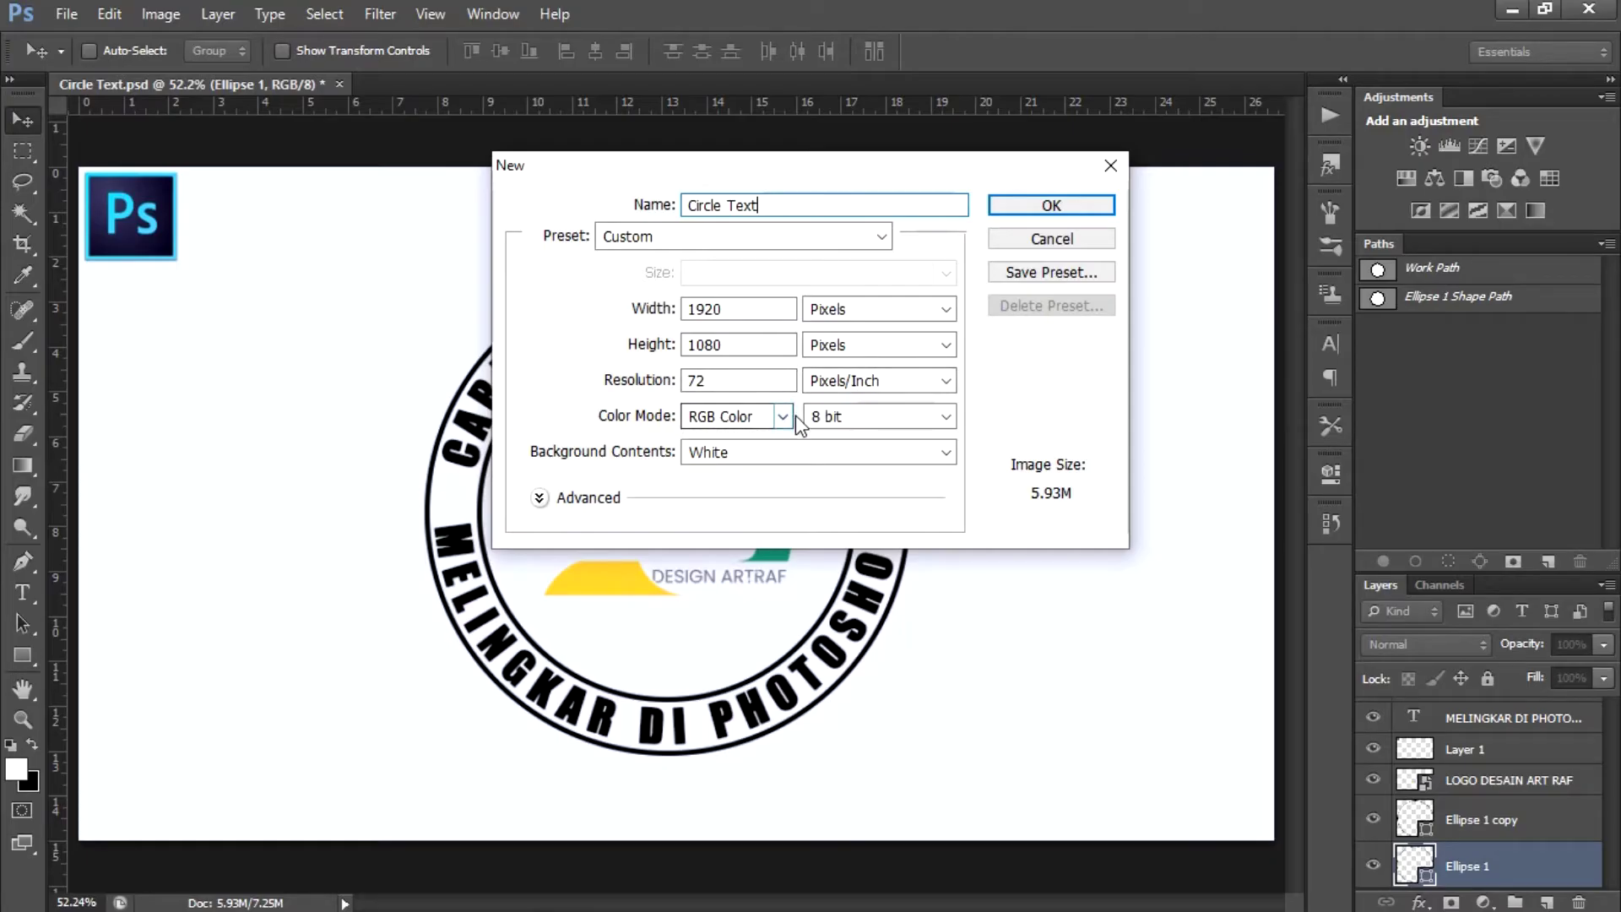
{"action": "left_click", "coordinate": [726, 451]}
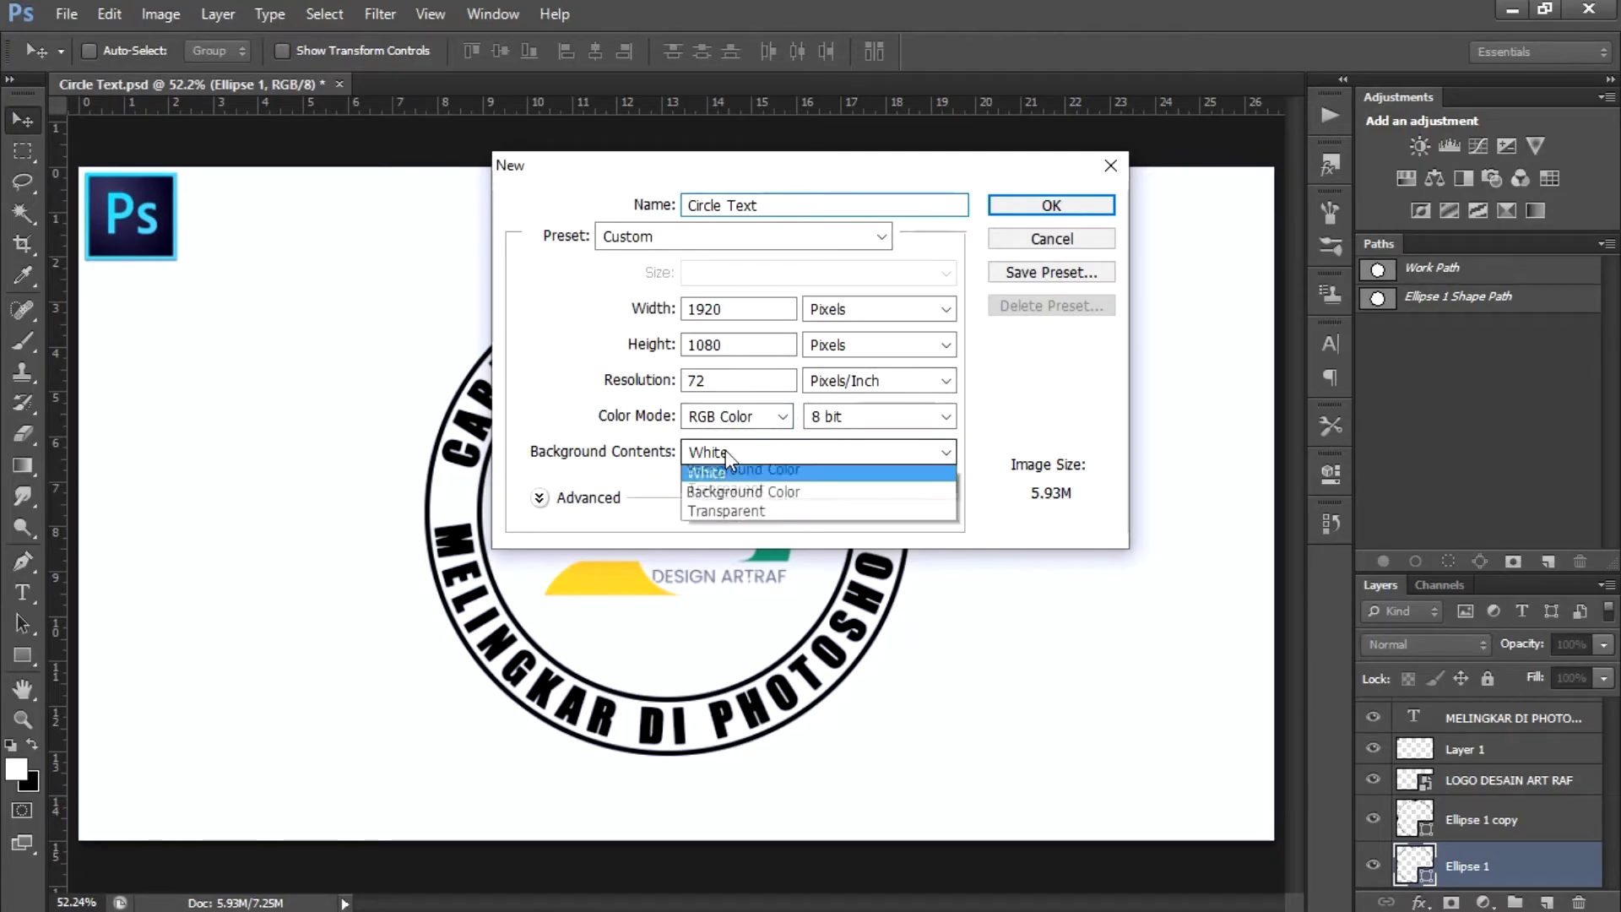
{"action": "left_click", "coordinate": [722, 475]}
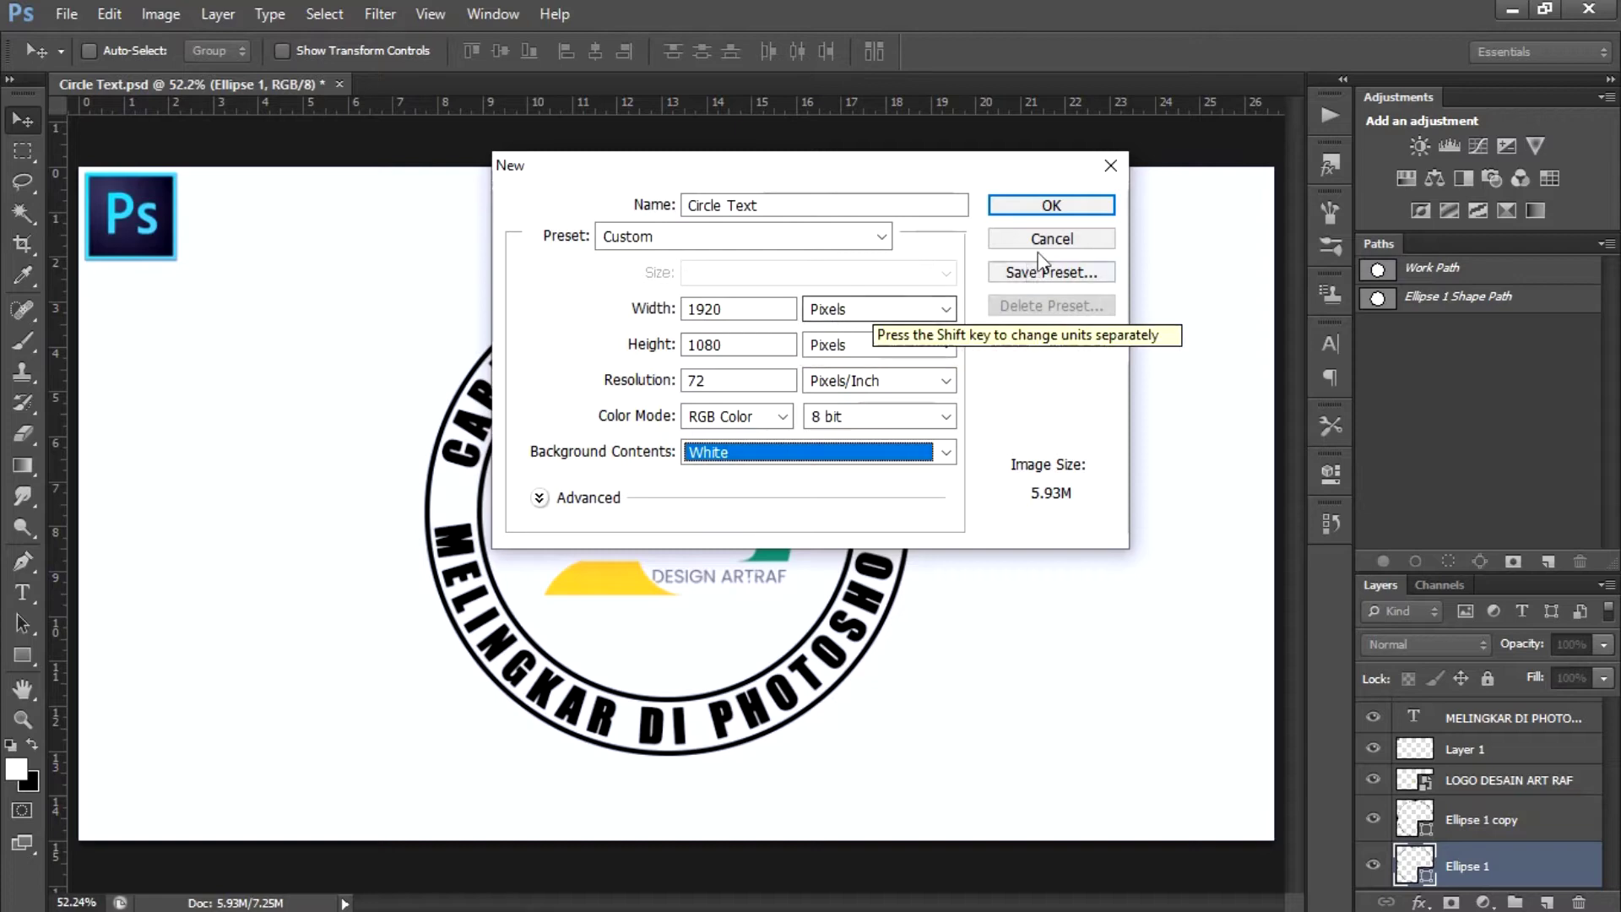
{"action": "left_click", "coordinate": [1070, 205]}
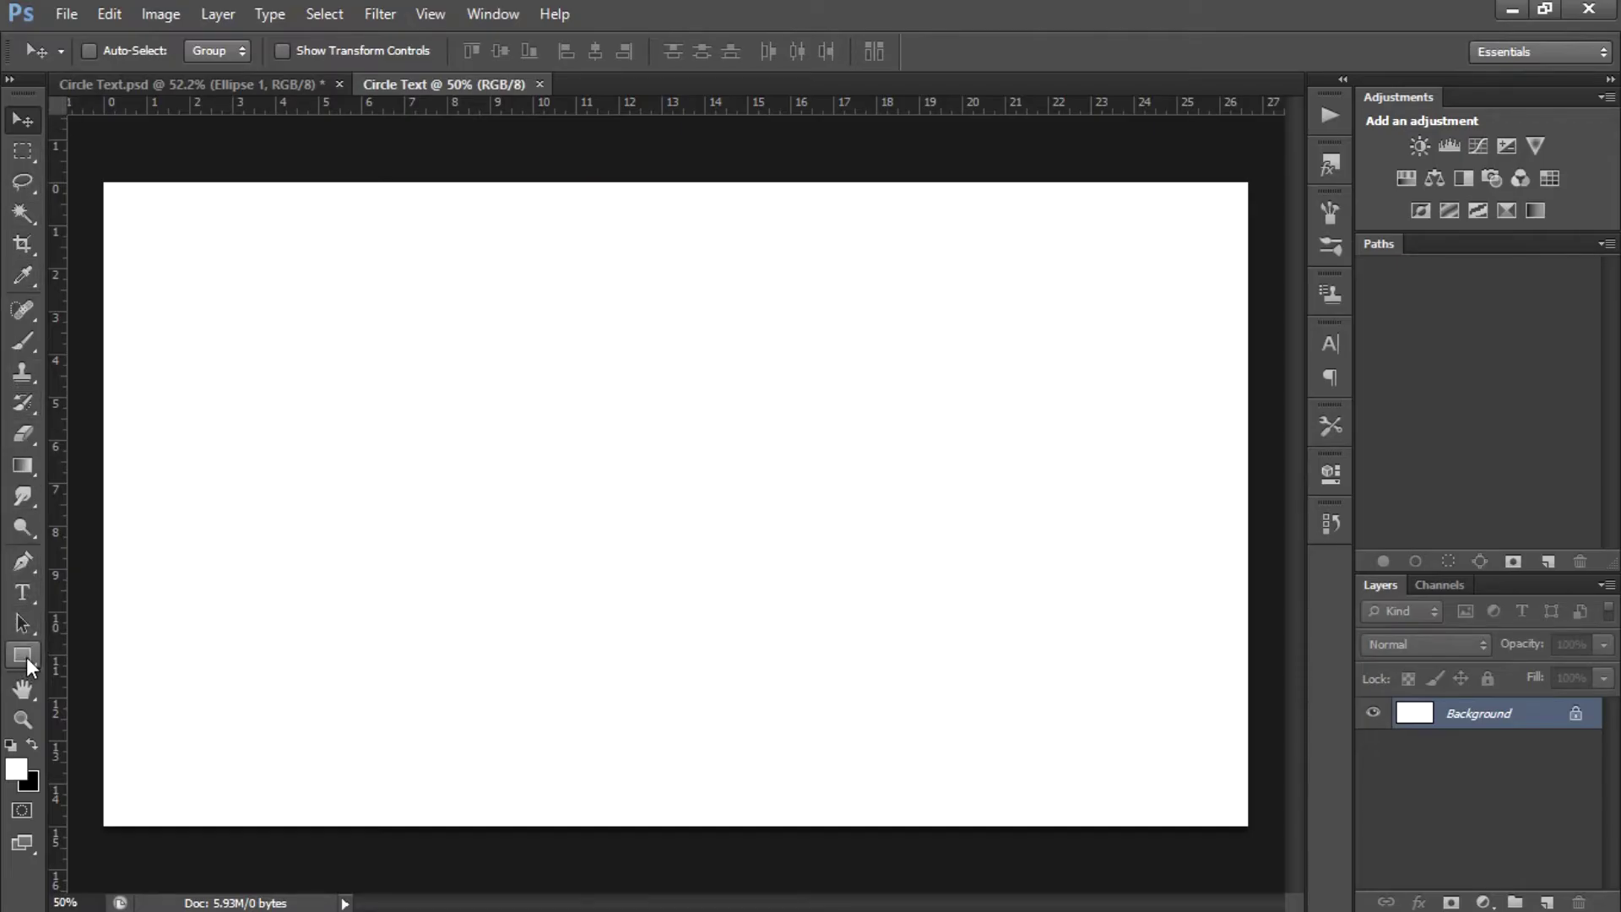
Set the Ellipse Tool to no fill and a solid black 7.84 pt stroke
{"action": "left_click", "coordinate": [27, 657]}
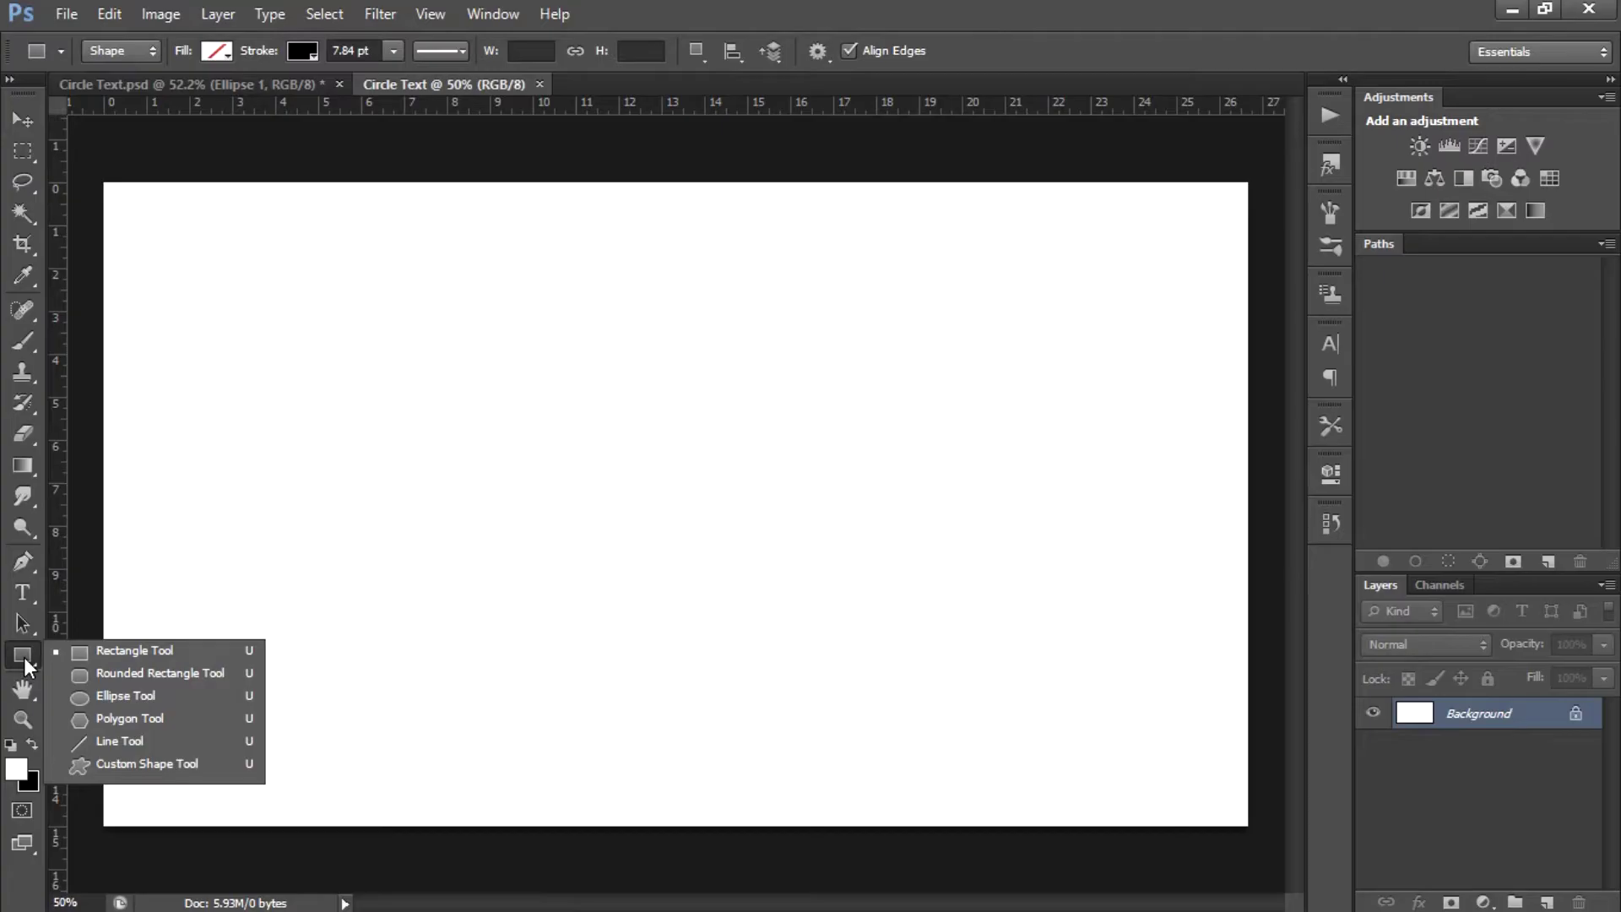
{"action": "left_click", "coordinate": [124, 697]}
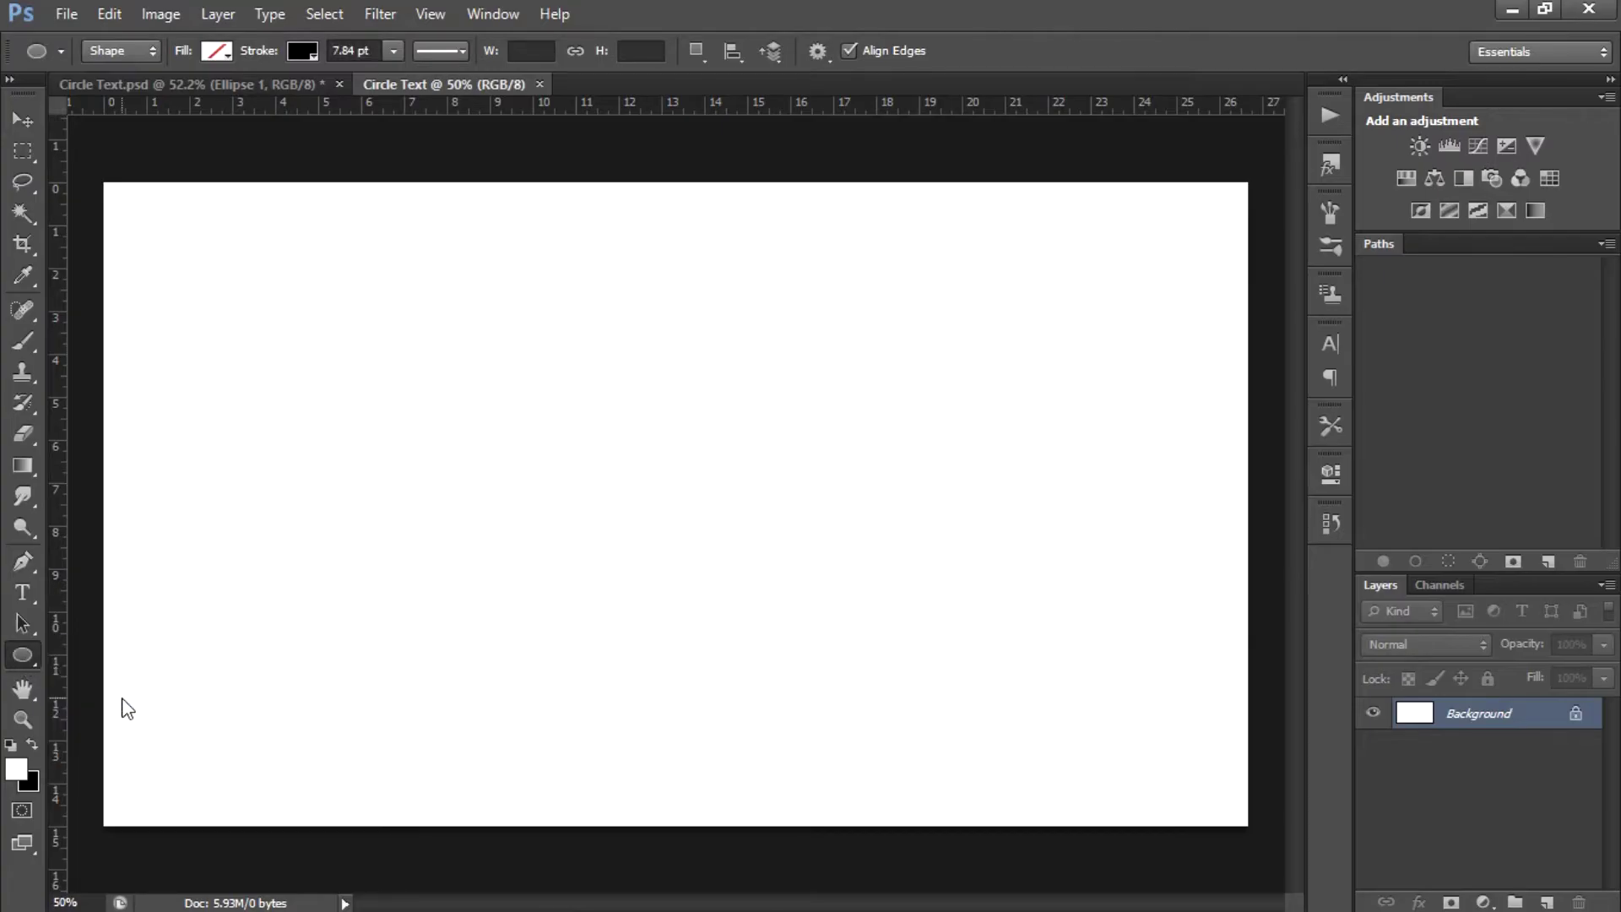
{"action": "left_click", "coordinate": [214, 52]}
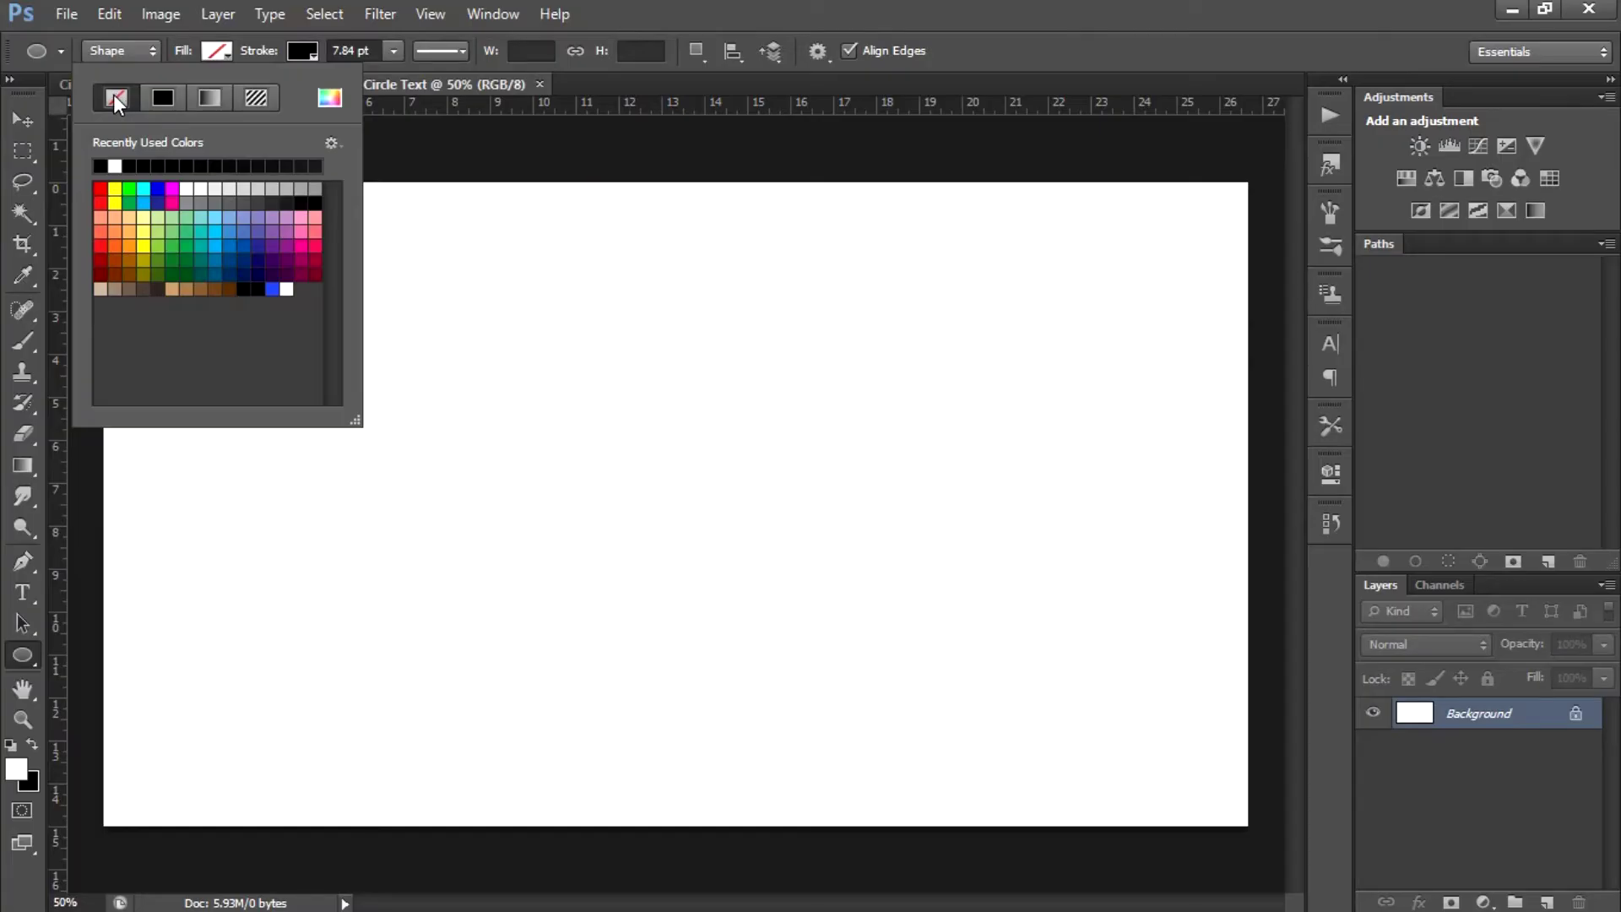
{"action": "left_click", "coordinate": [304, 52]}
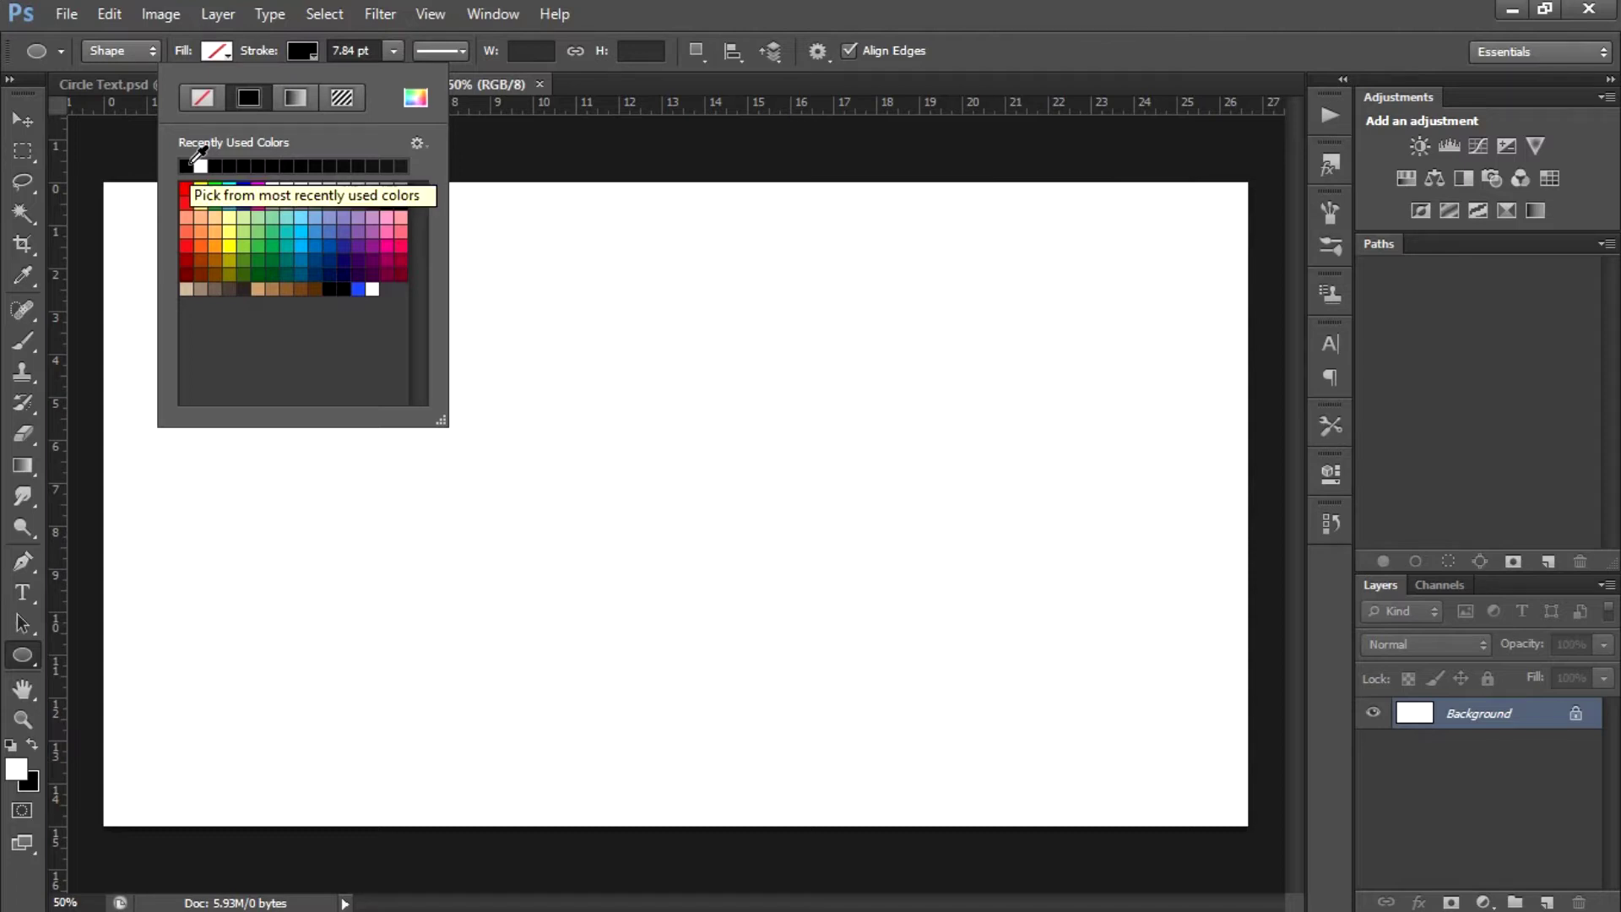
{"action": "left_click", "coordinate": [393, 52]}
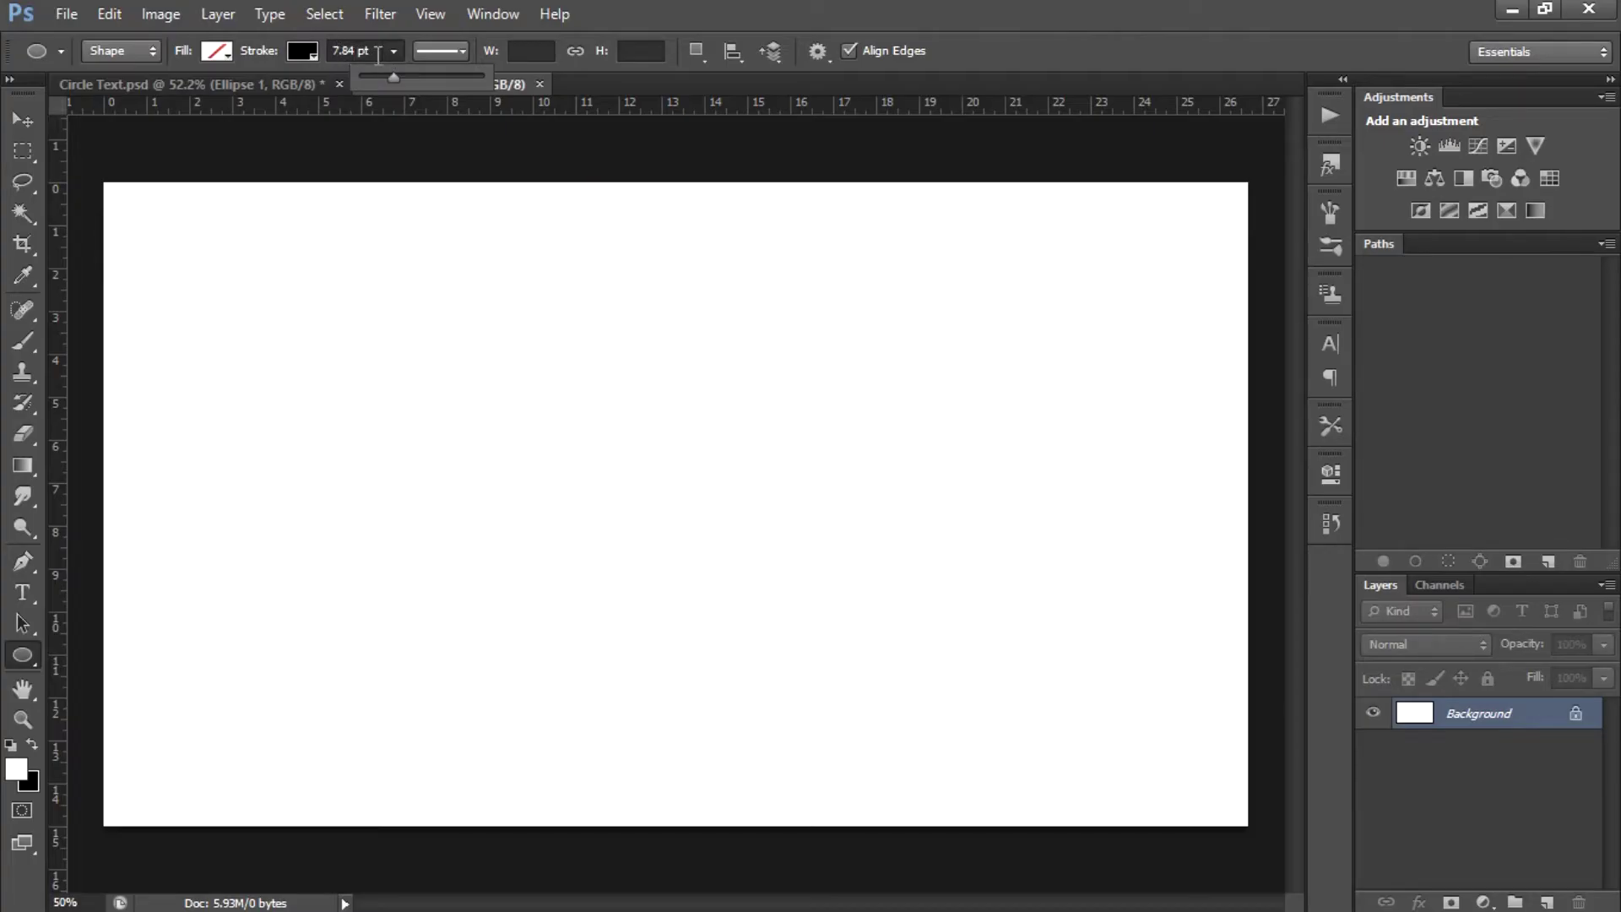
{"action": "left_click", "coordinate": [439, 54]}
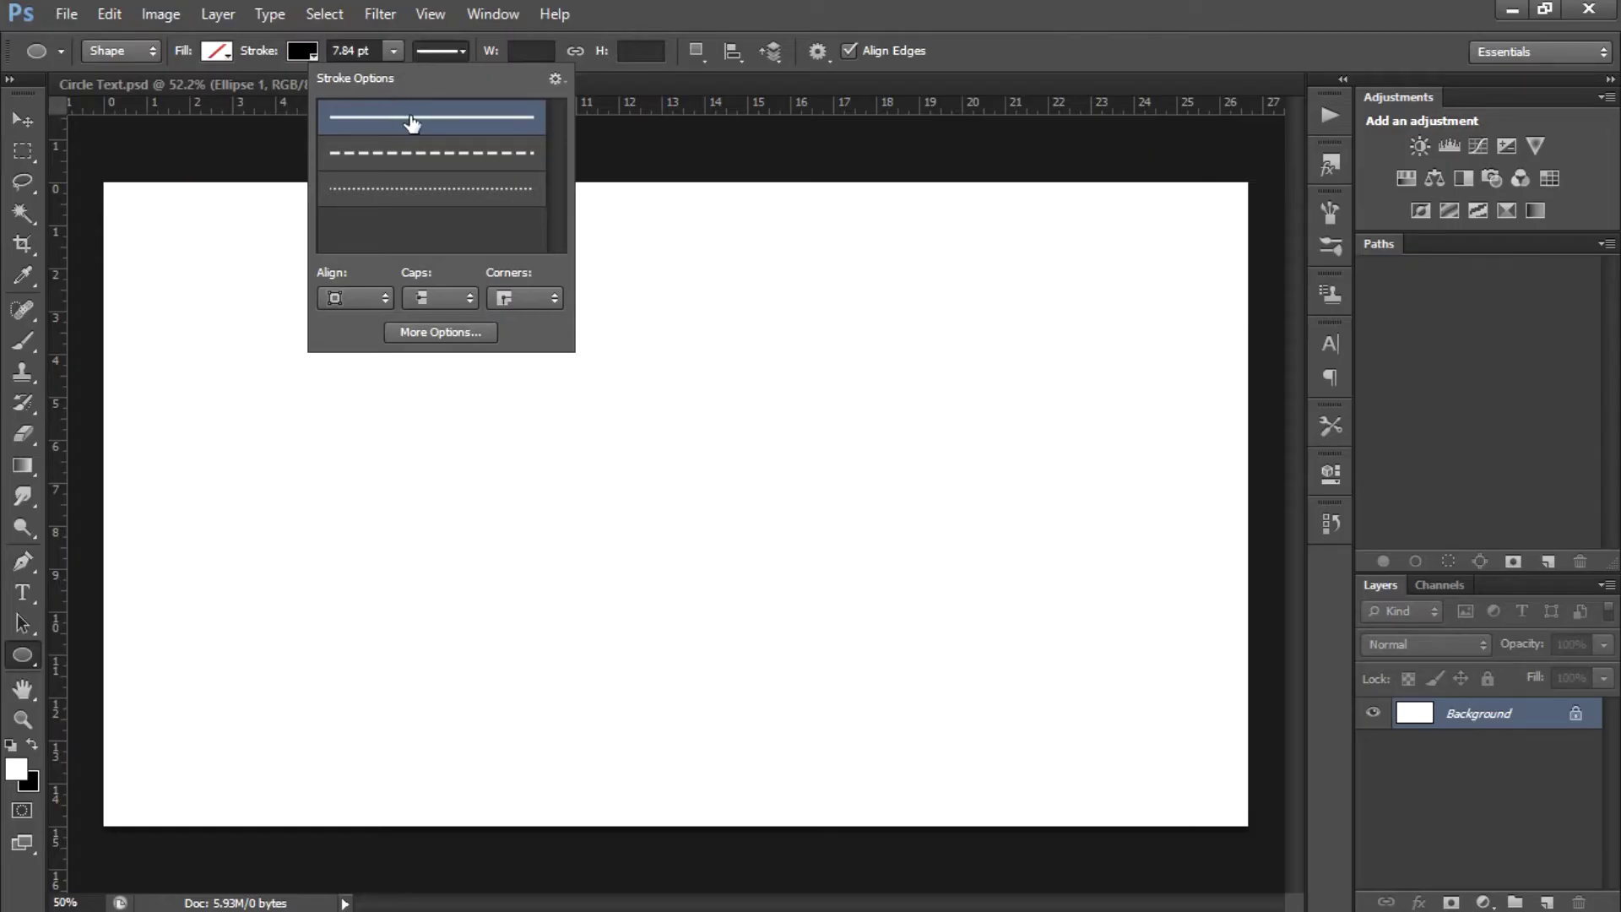
{"action": "left_click", "coordinate": [965, 49]}
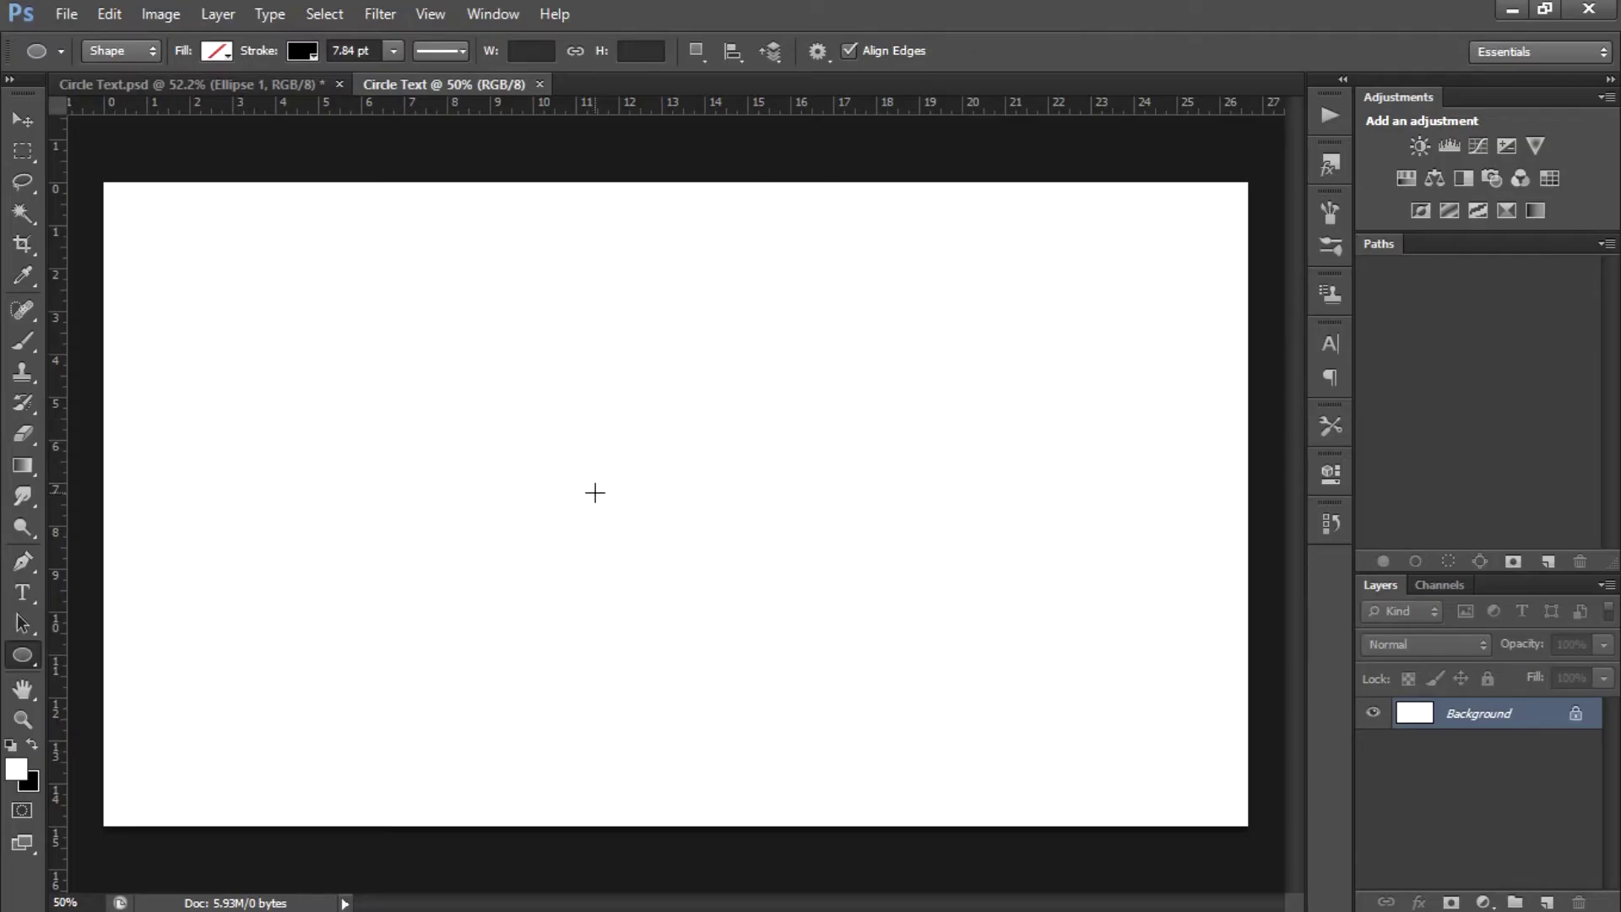
Draw a 620 px black-outlined circle from its centre using Alt+Shift
{"action": "left_click_drag", "start_coordinate": [595, 493], "coordinate": [621, 530]}
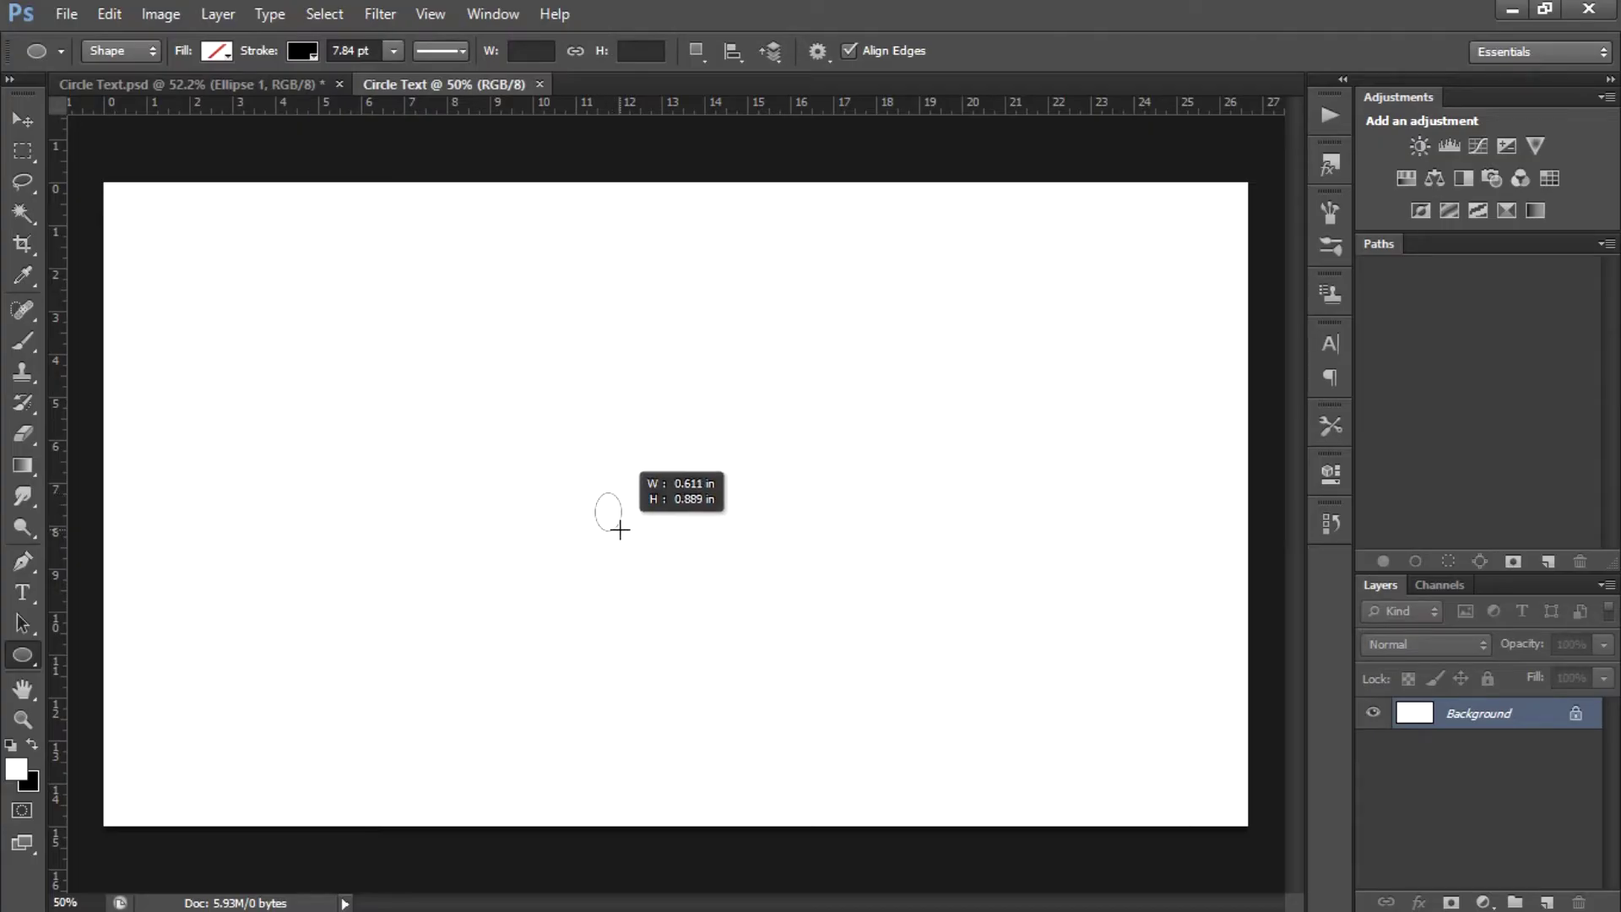
{"action": "key", "text": "alt"}
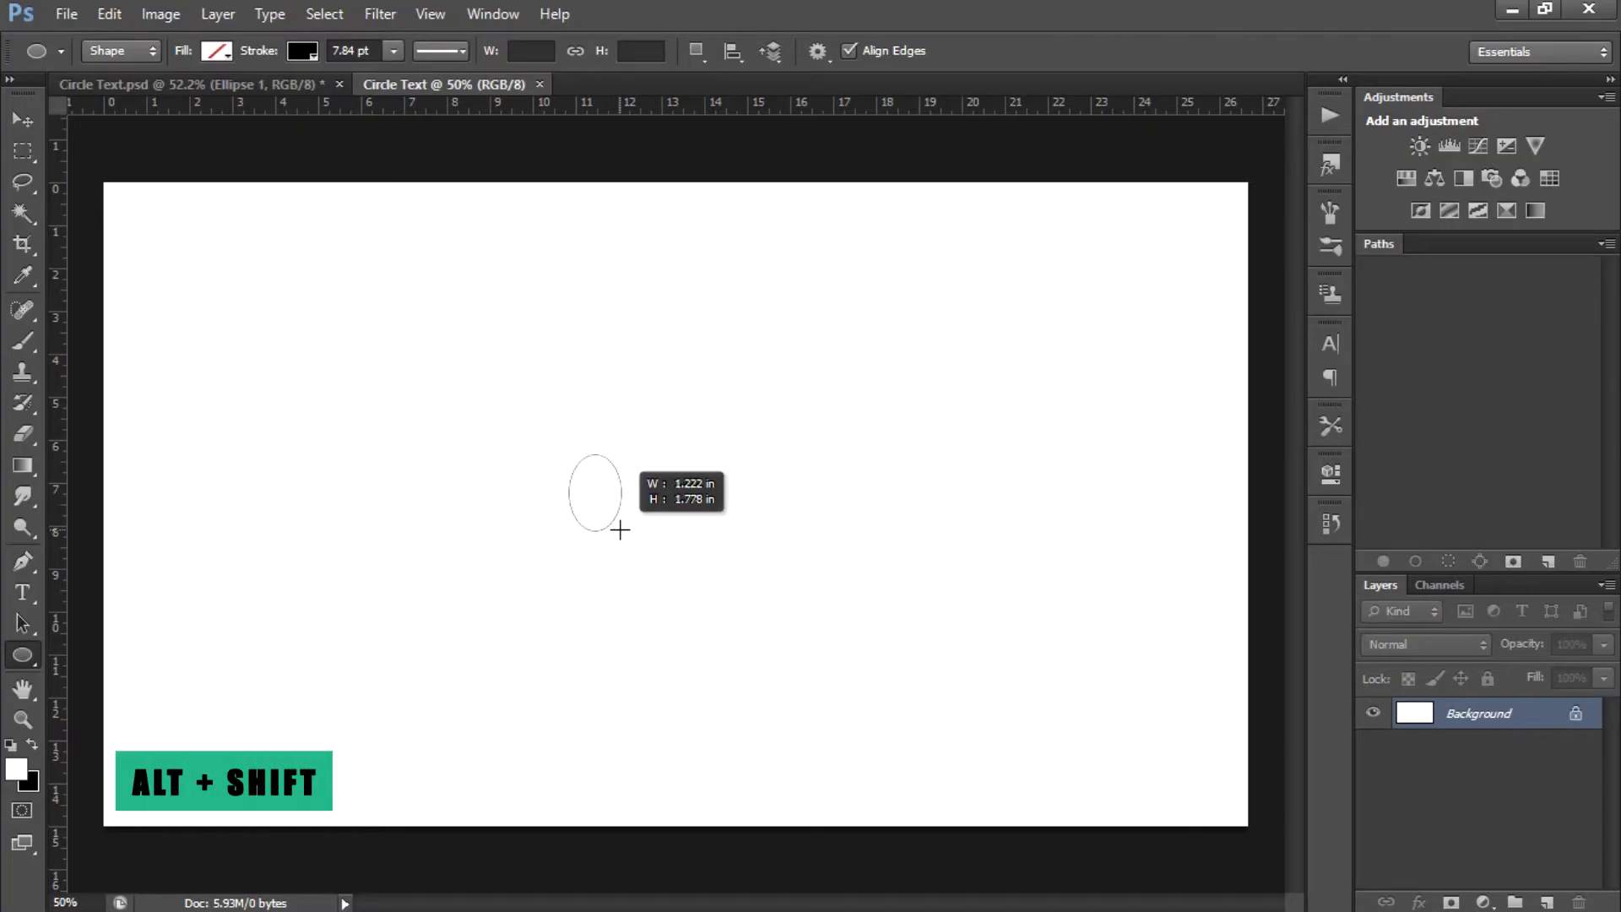
{"action": "key", "text": "shift"}
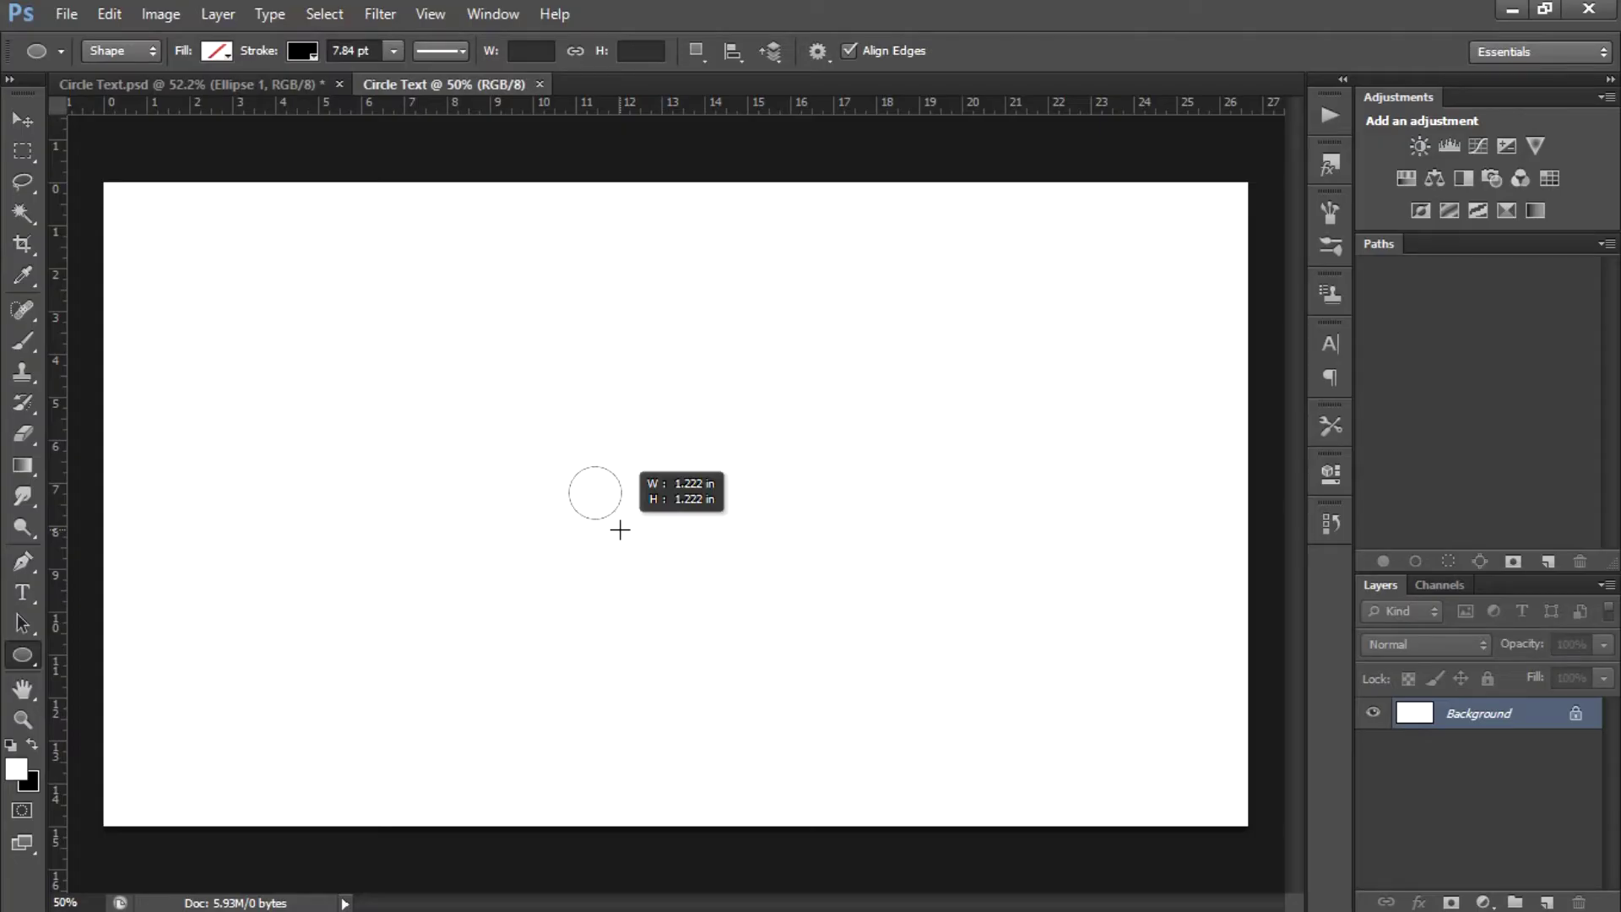
{"action": "mouse_move", "coordinate": [619, 529]}
{"action": "left_mouse_down"}
{"action": "mouse_move", "coordinate": [716, 726]}
{"action": "mouse_move", "coordinate": [779, 763]}
{"action": "left_mouse_up"}
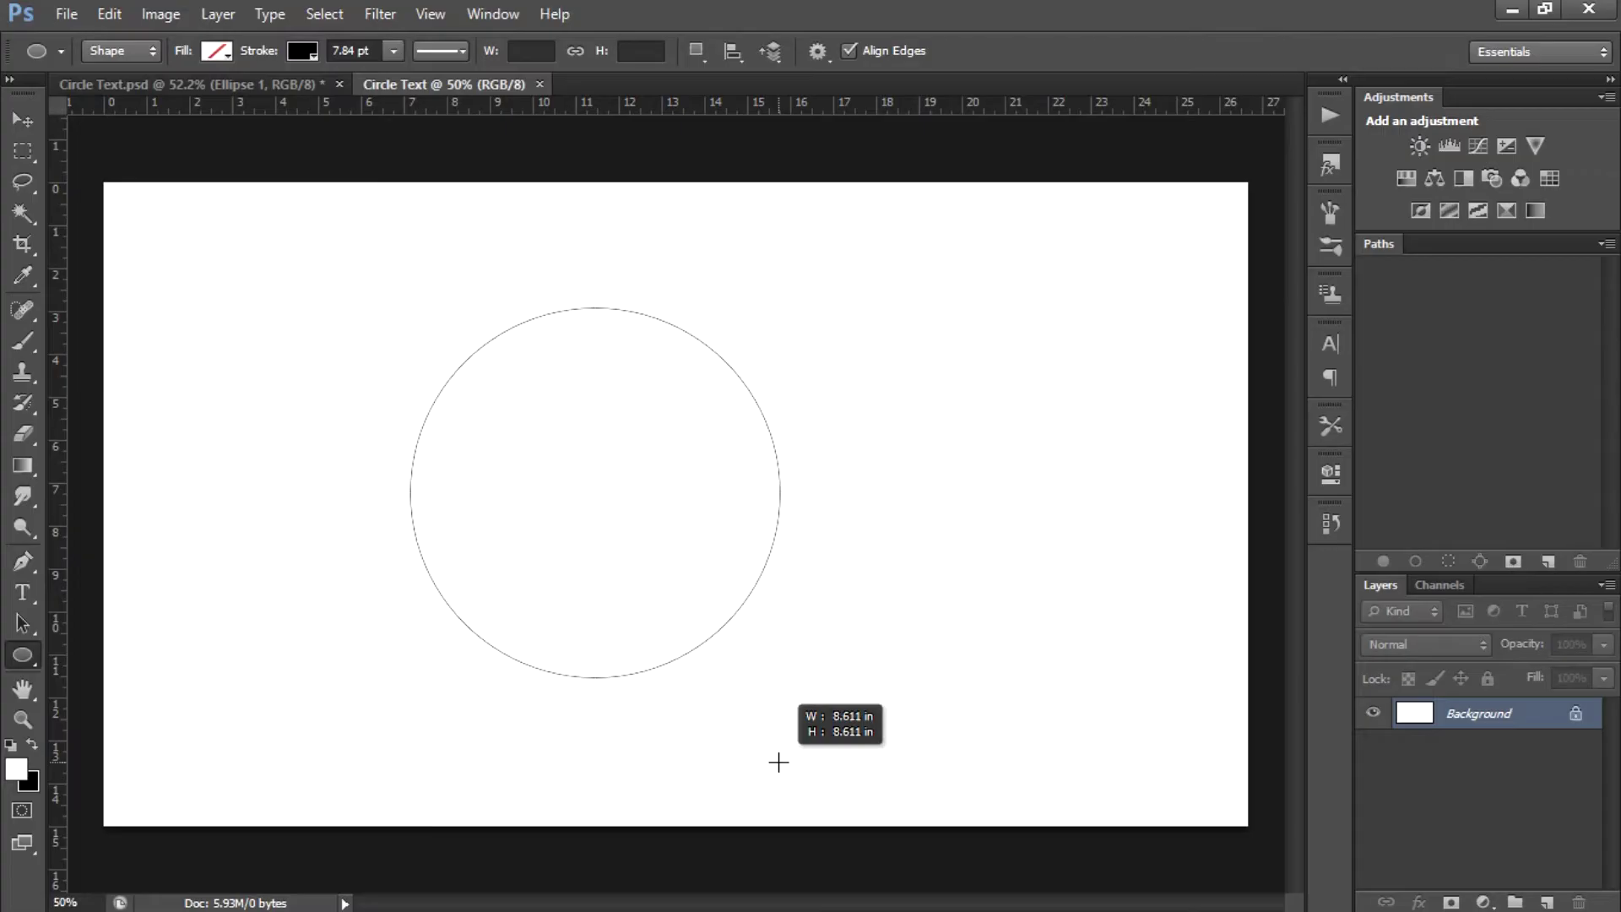
{"action": "left_click_drag", "start_coordinate": [779, 762], "coordinate": [779, 763]}
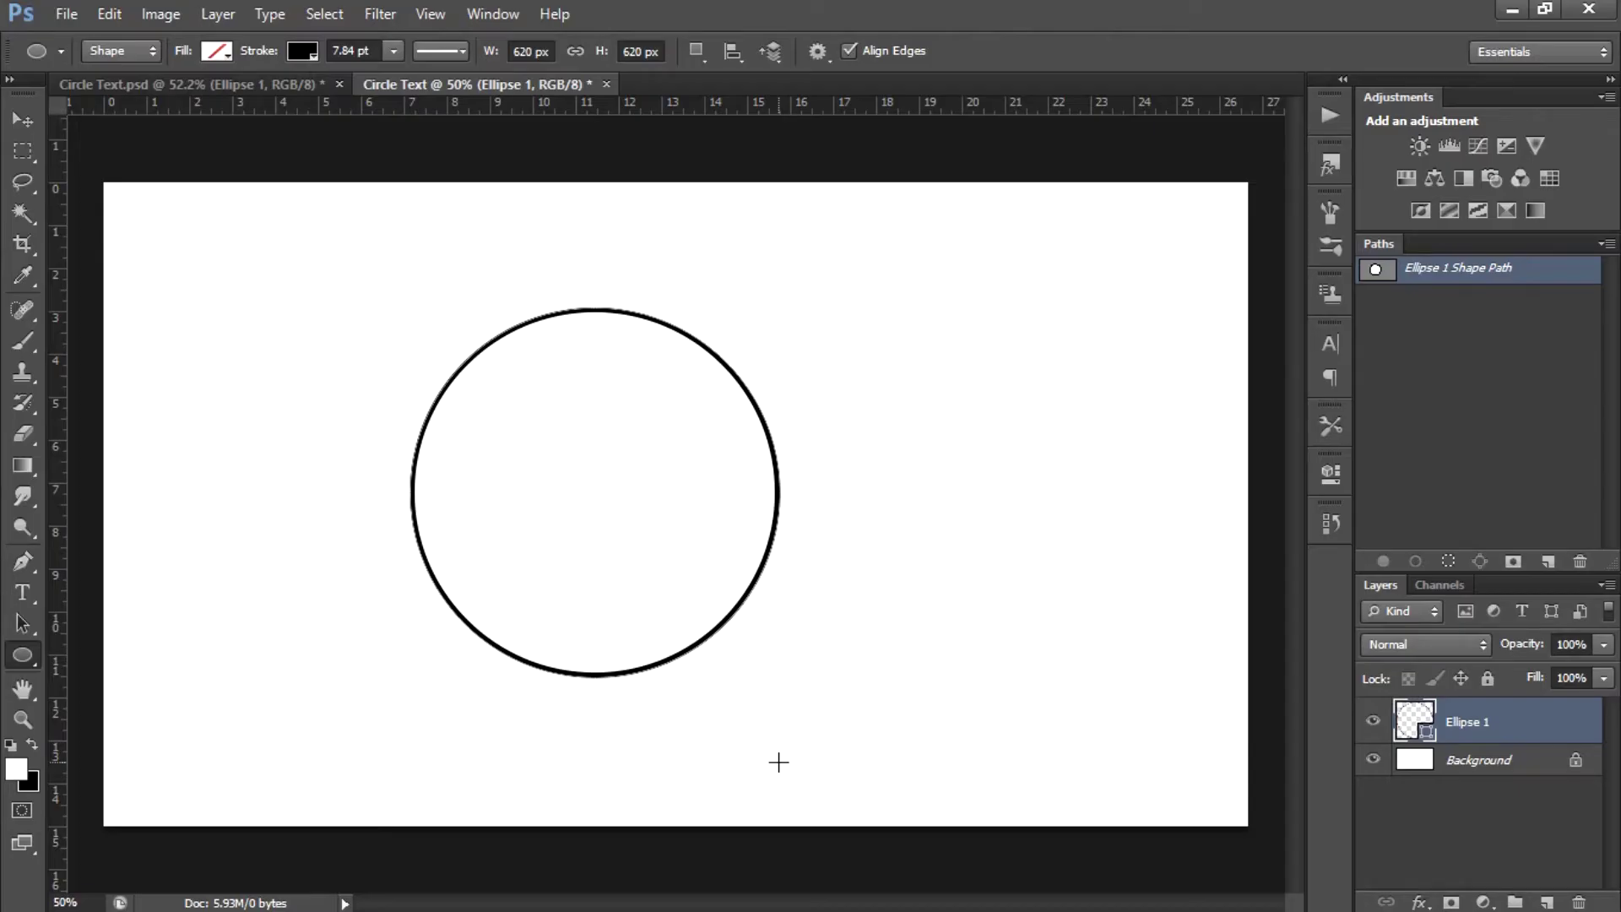
Move the circle to the middle of the canvas
{"action": "left_click", "coordinate": [23, 119]}
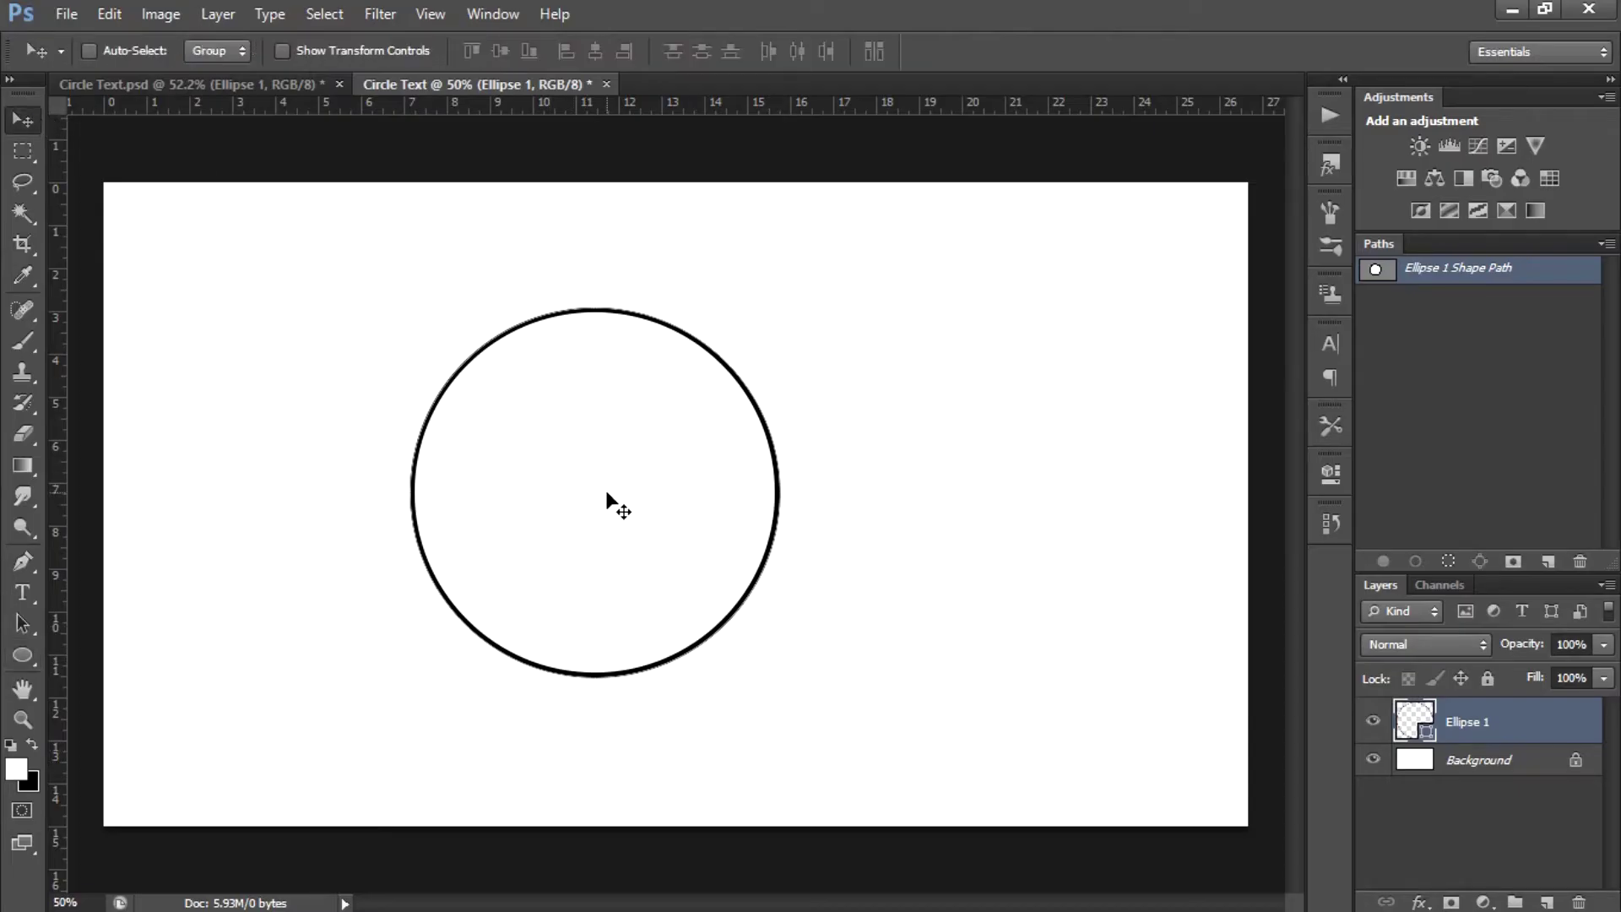
{"action": "left_click_drag", "start_coordinate": [607, 493], "coordinate": [682, 531]}
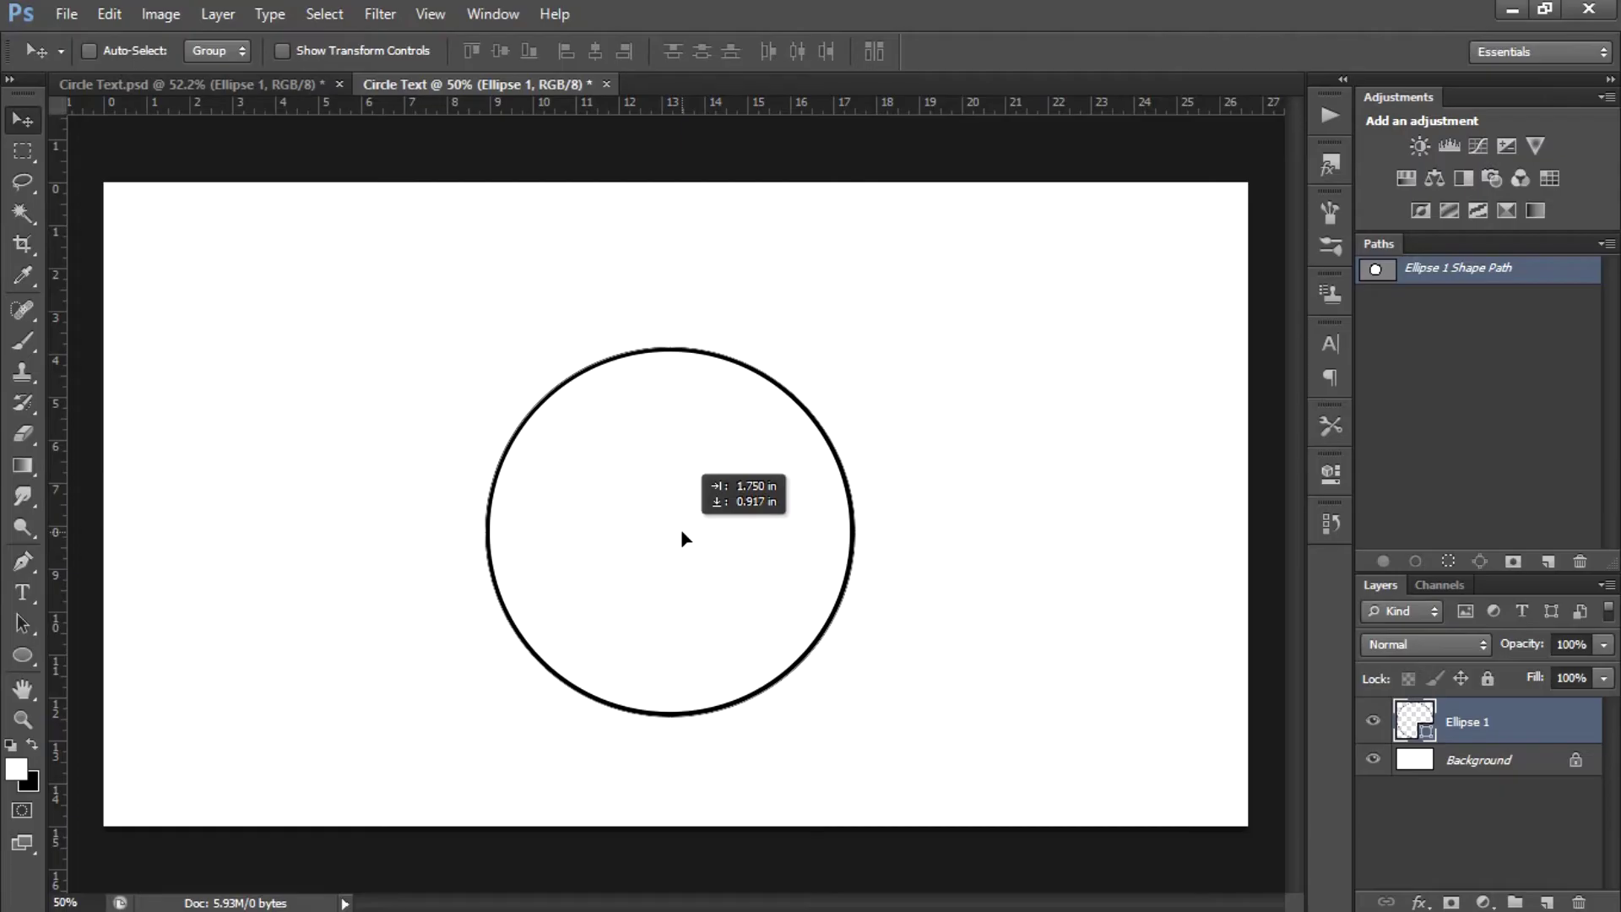
{"action": "left_click_drag", "start_coordinate": [683, 532], "coordinate": [678, 522]}
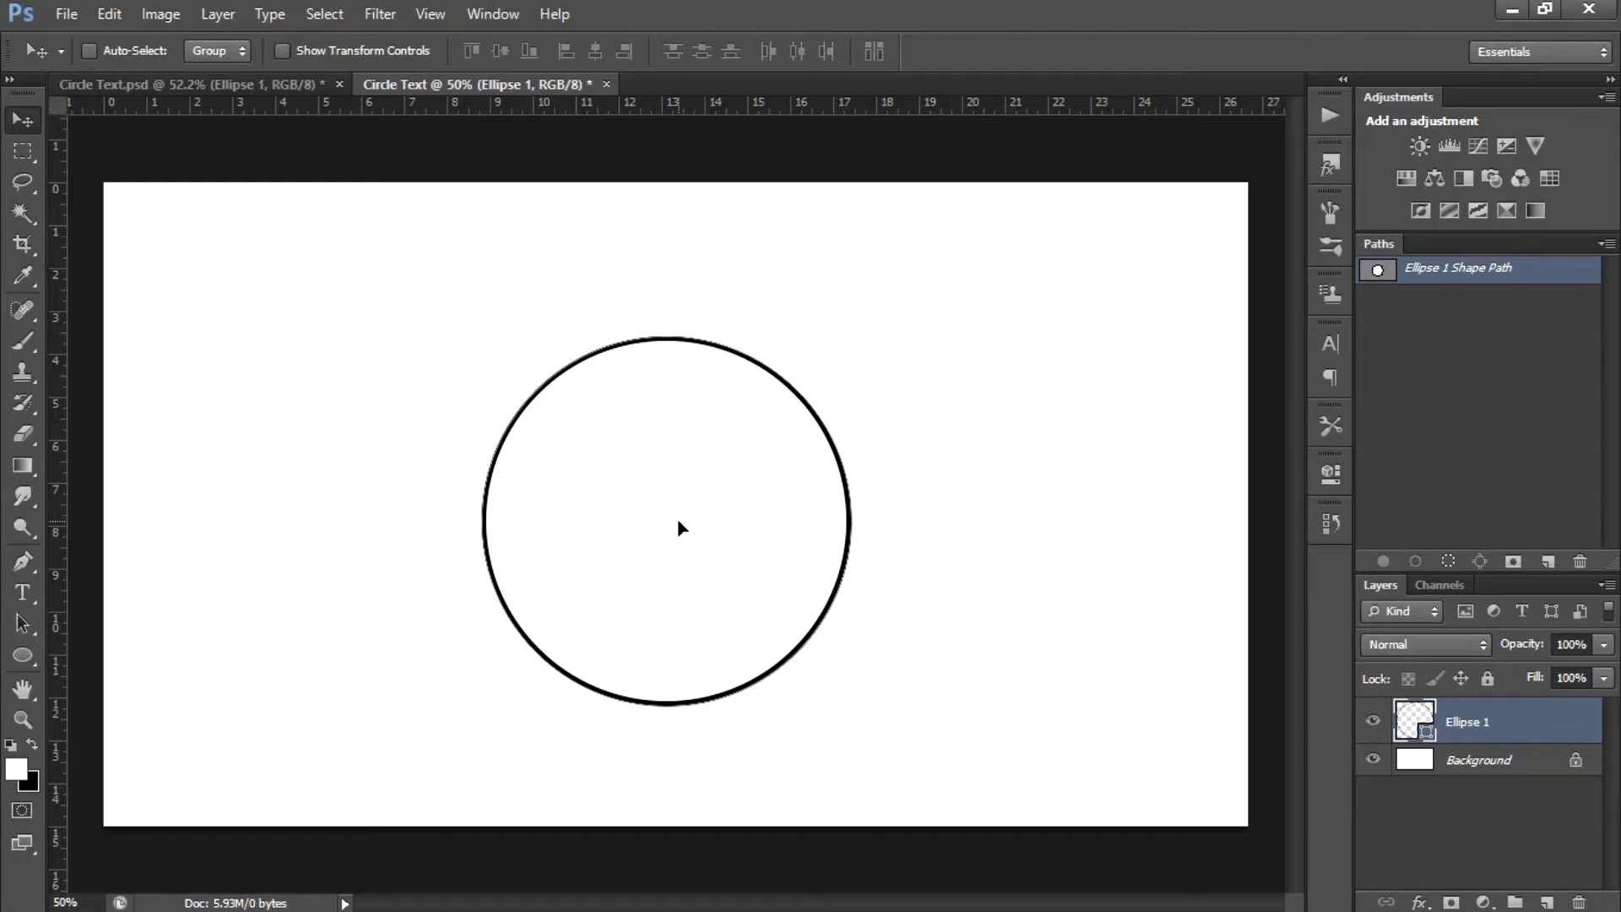
Set the Horizontal Type tool to Impact at 72 pt
{"action": "left_click", "coordinate": [26, 601]}
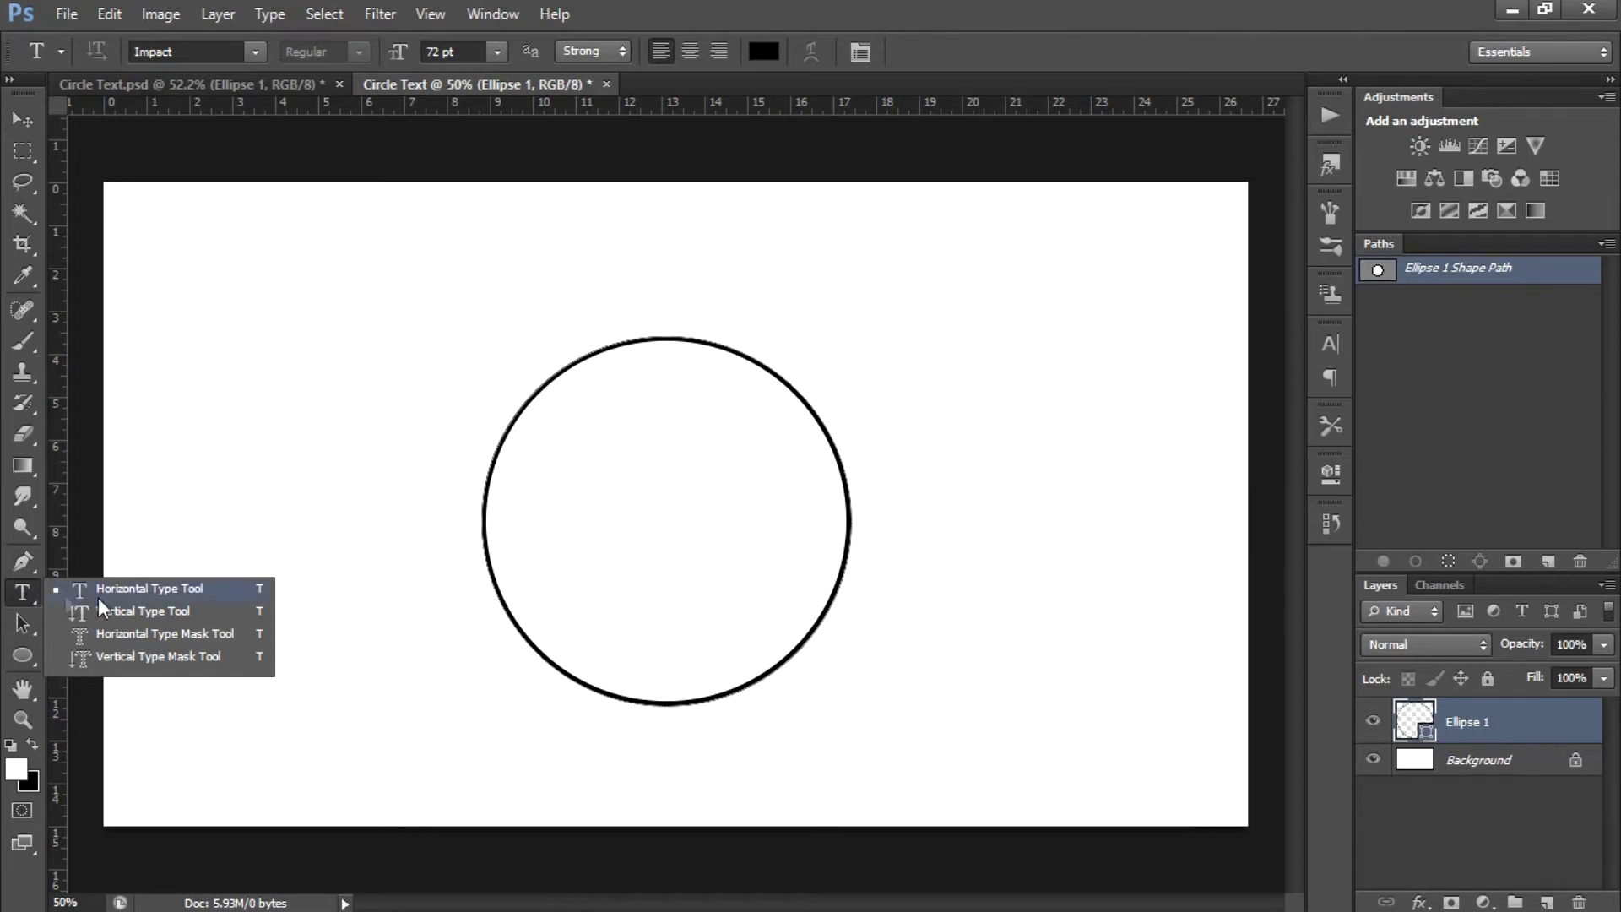
{"action": "left_click", "coordinate": [158, 593]}
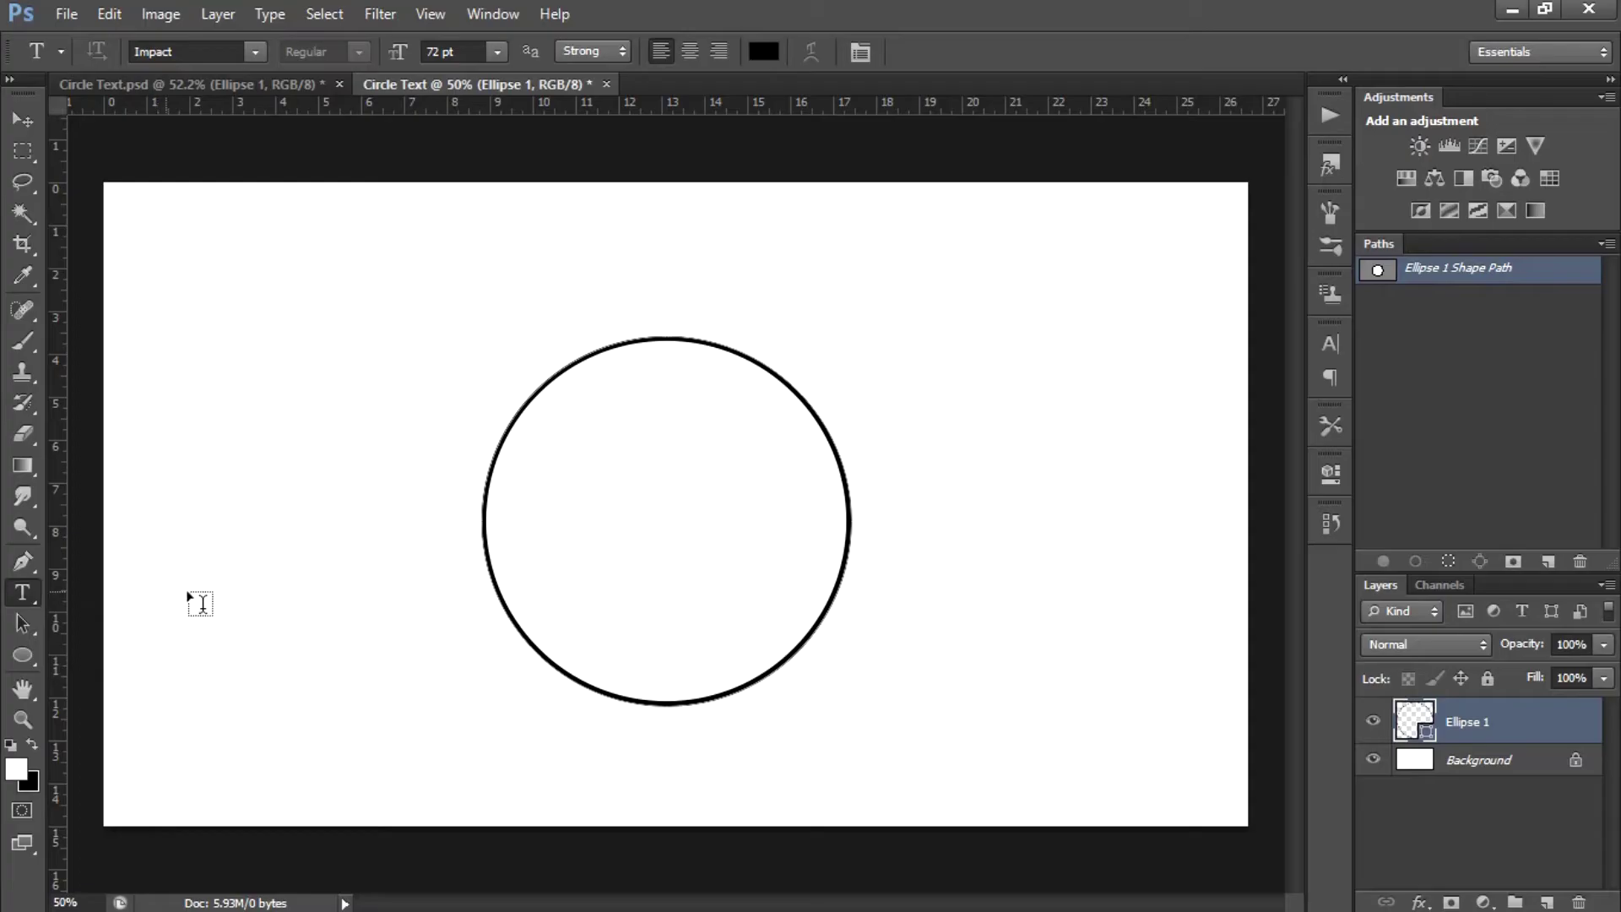
{"action": "left_click", "coordinate": [257, 50]}
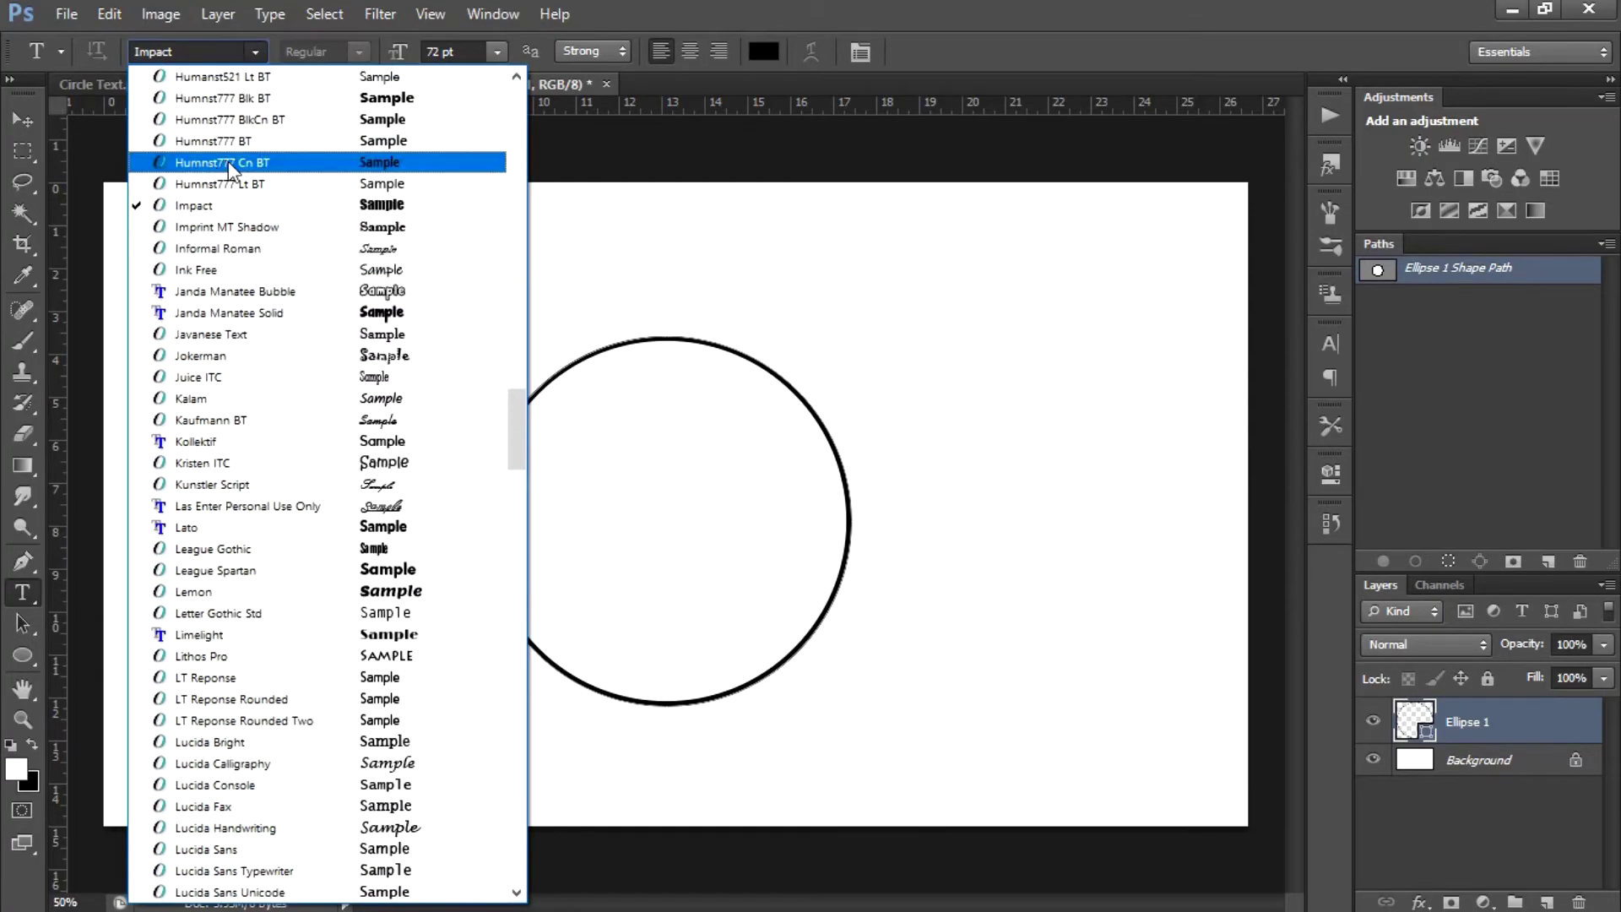
{"action": "left_click", "coordinate": [207, 210]}
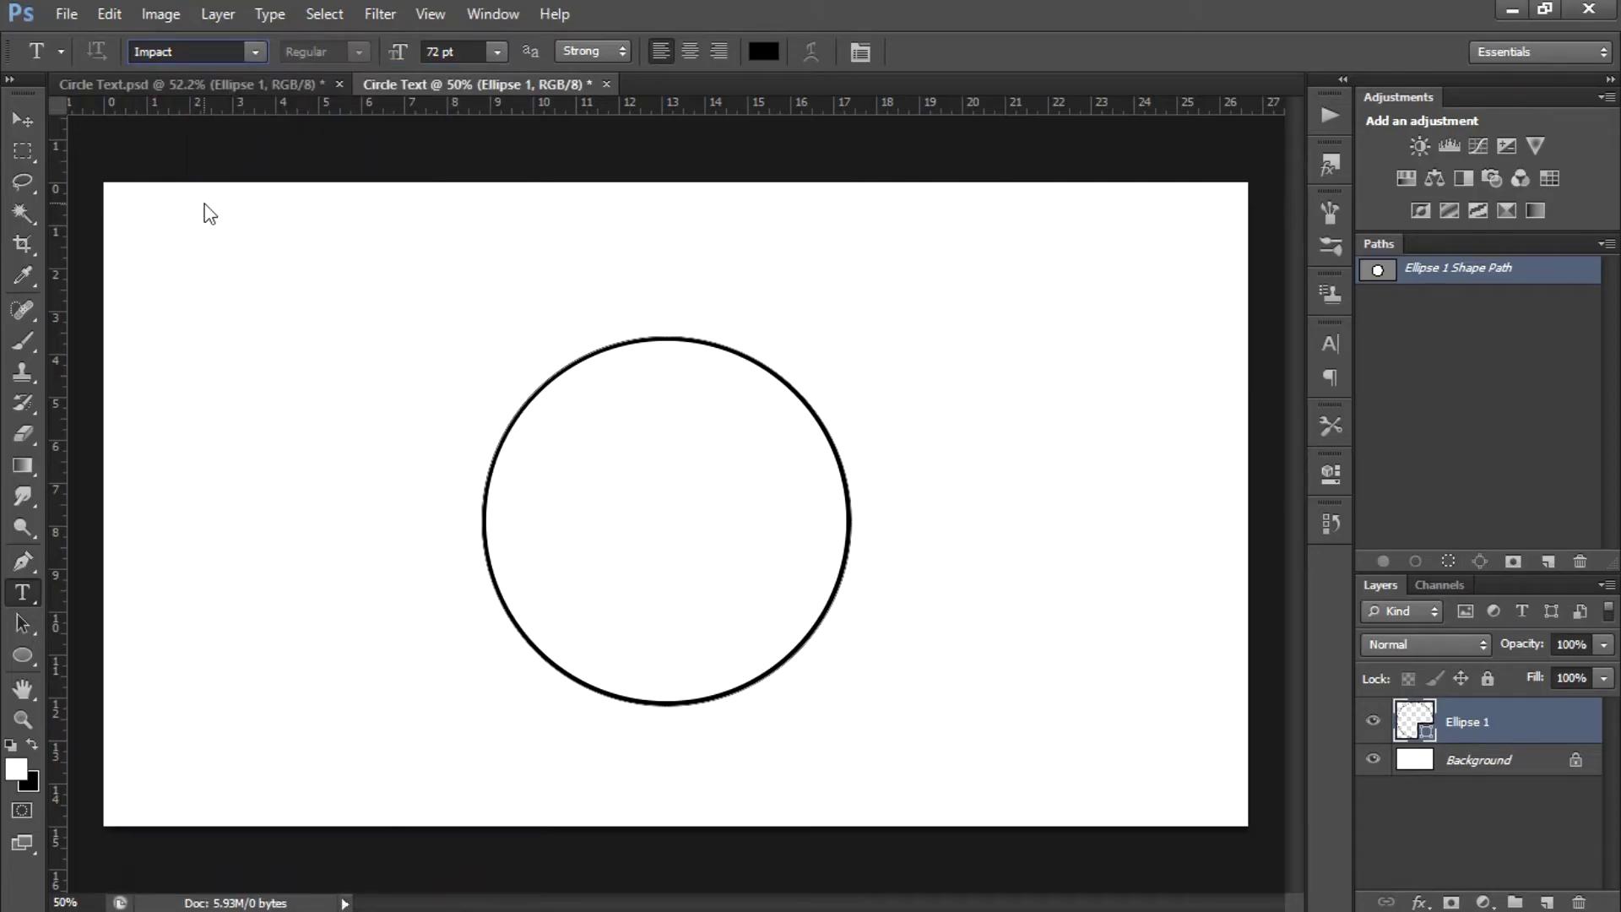
{"action": "left_click", "coordinate": [497, 51]}
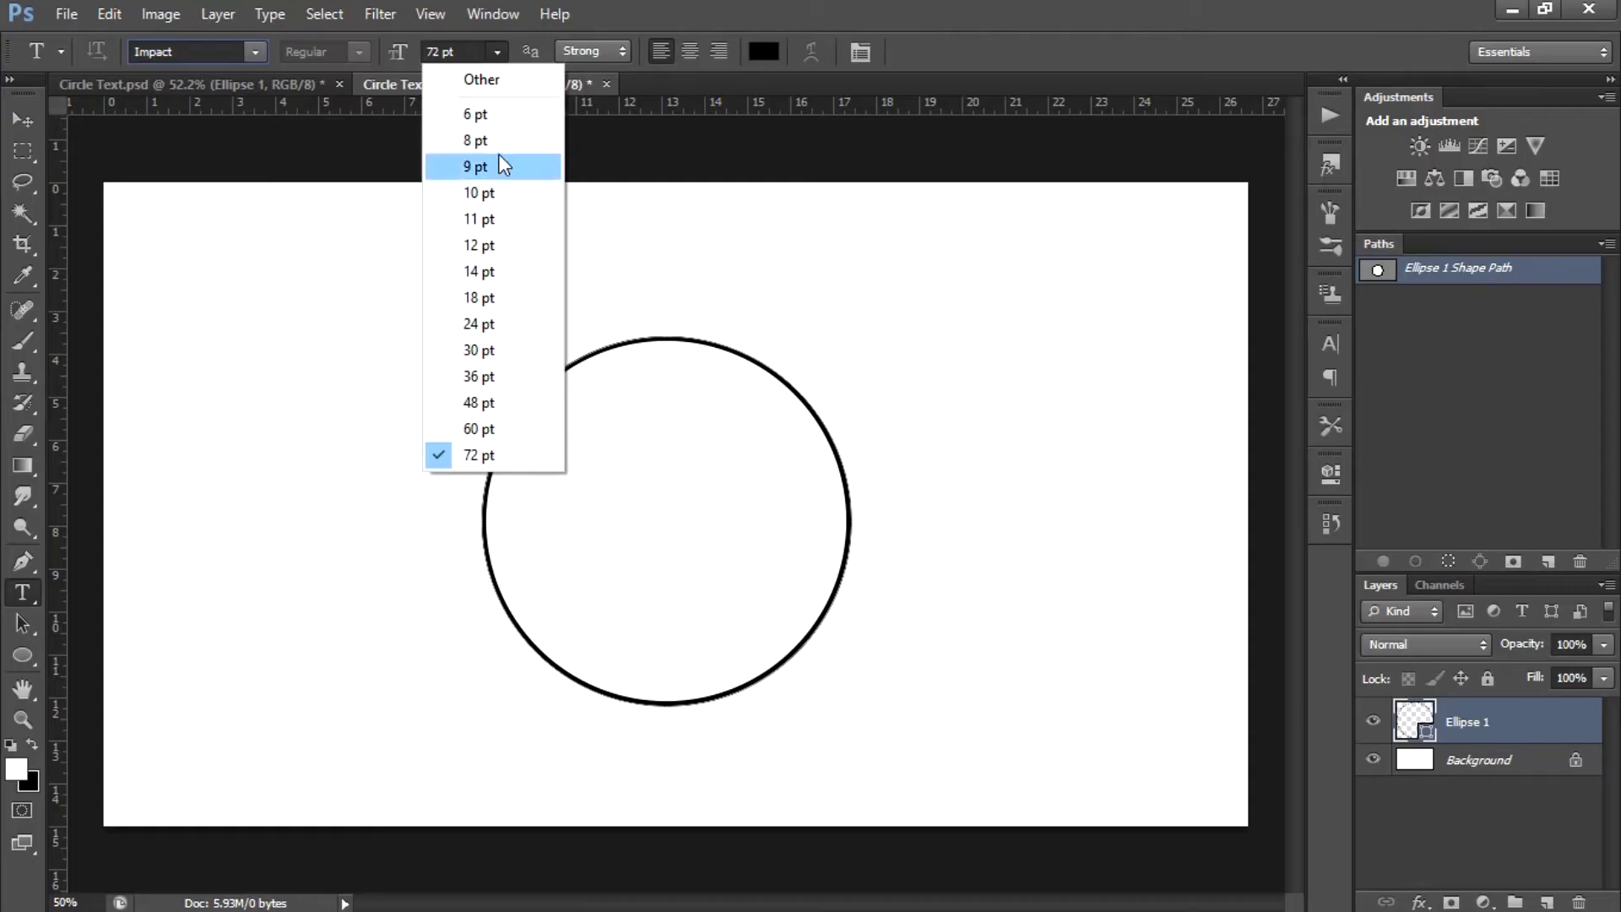
{"action": "left_click", "coordinate": [477, 456]}
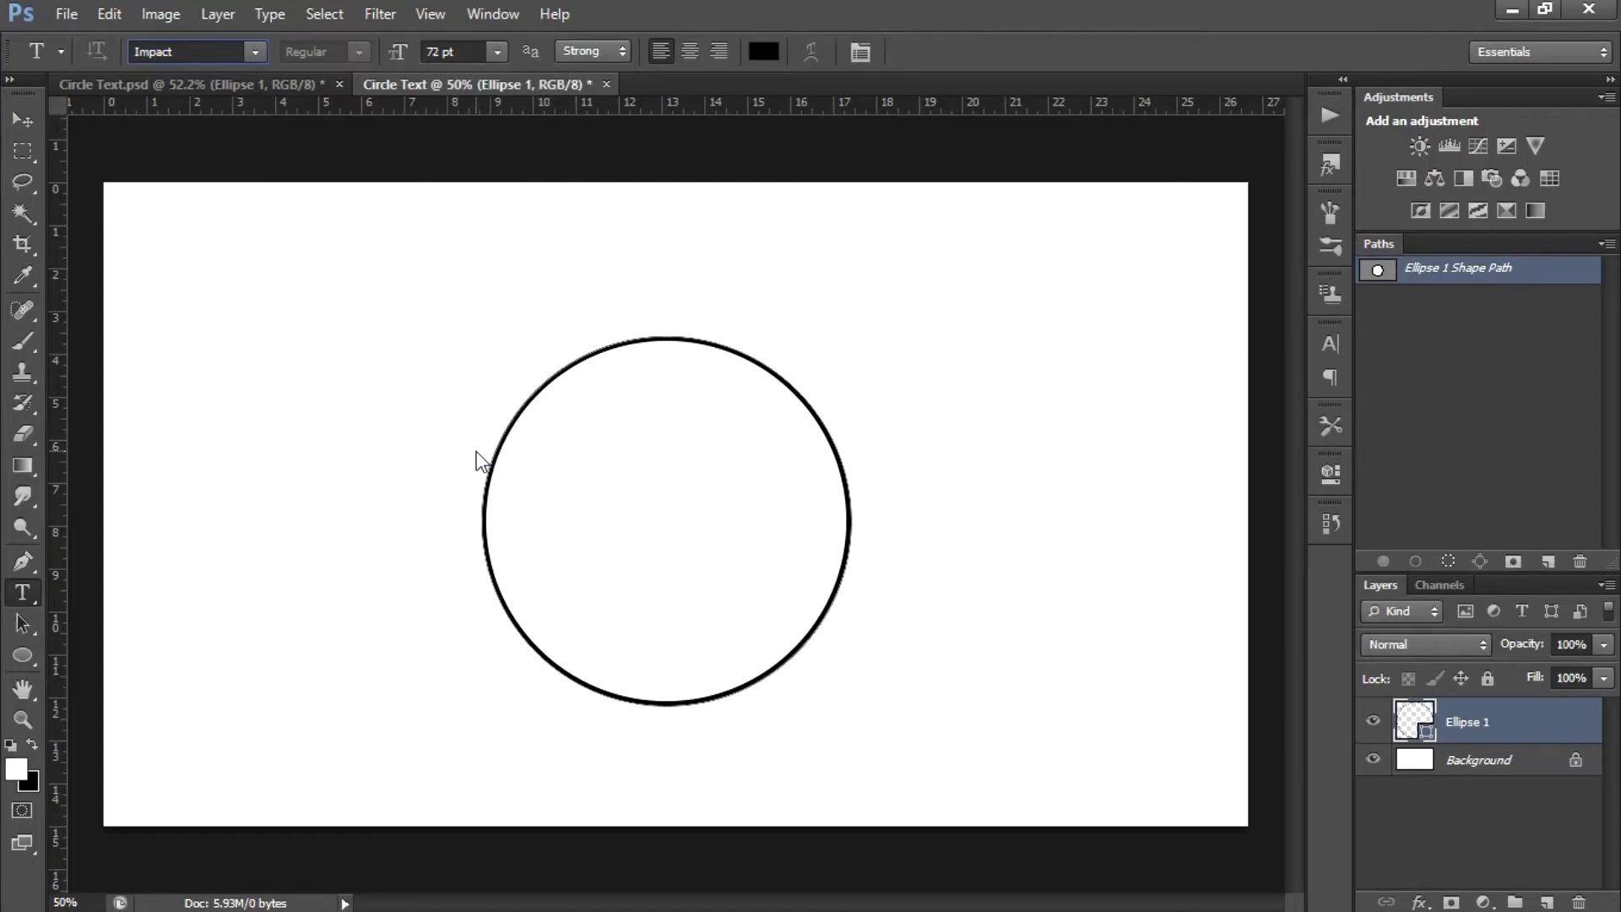
Make the text colour black (000000) and place a text insertion point on the circle's path
{"action": "left_click", "coordinate": [764, 52]}
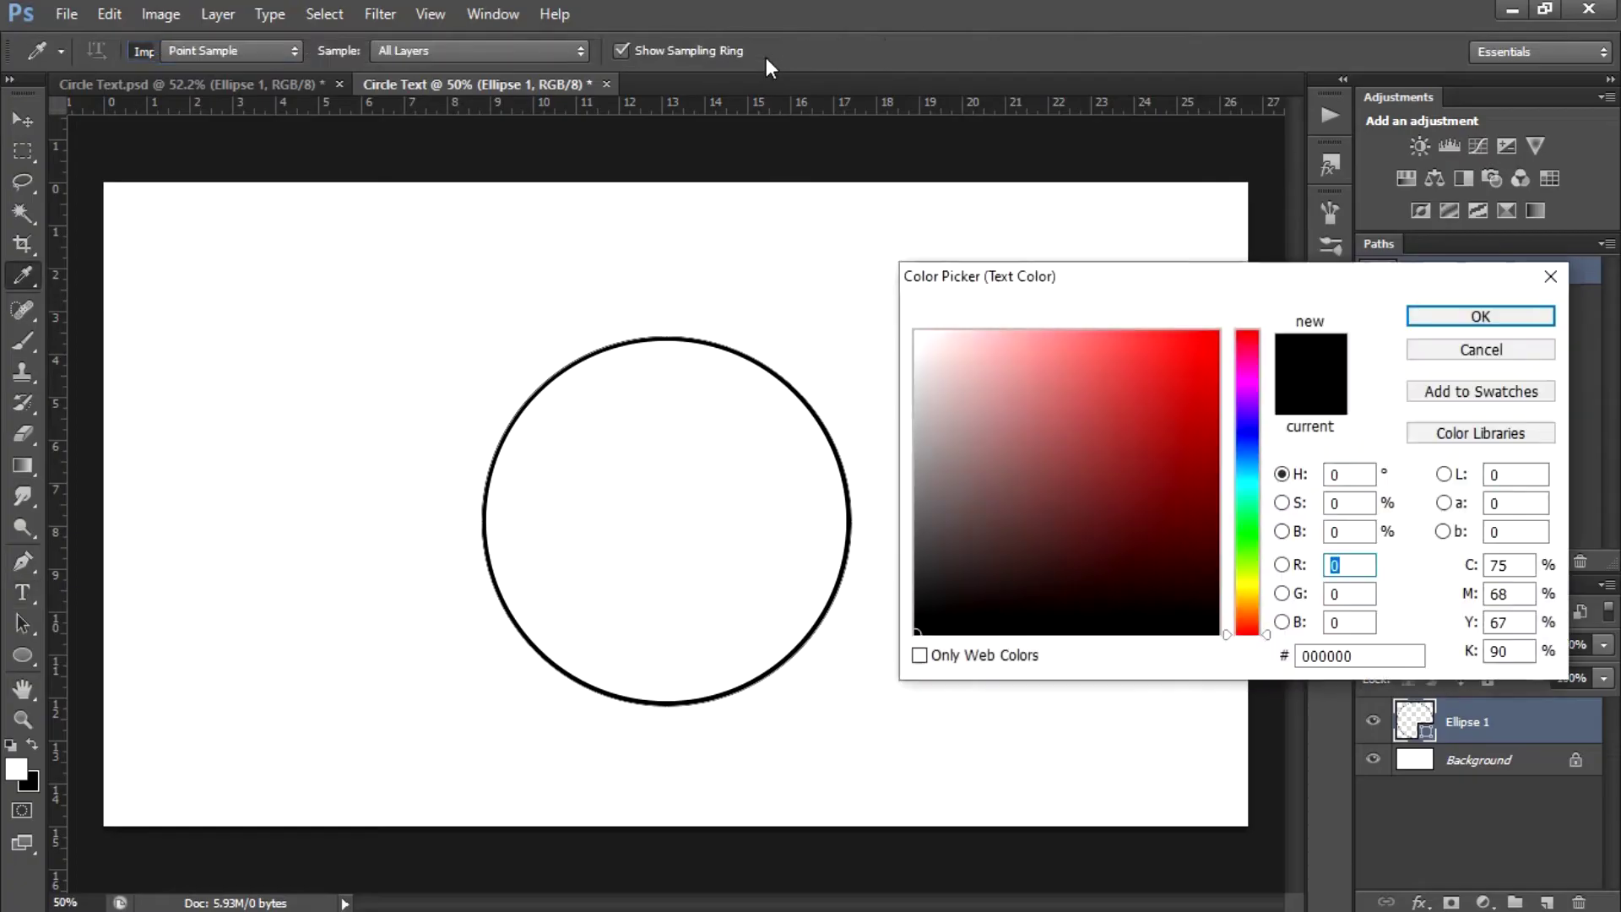
{"action": "left_click_drag", "start_coordinate": [922, 637], "coordinate": [917, 649]}
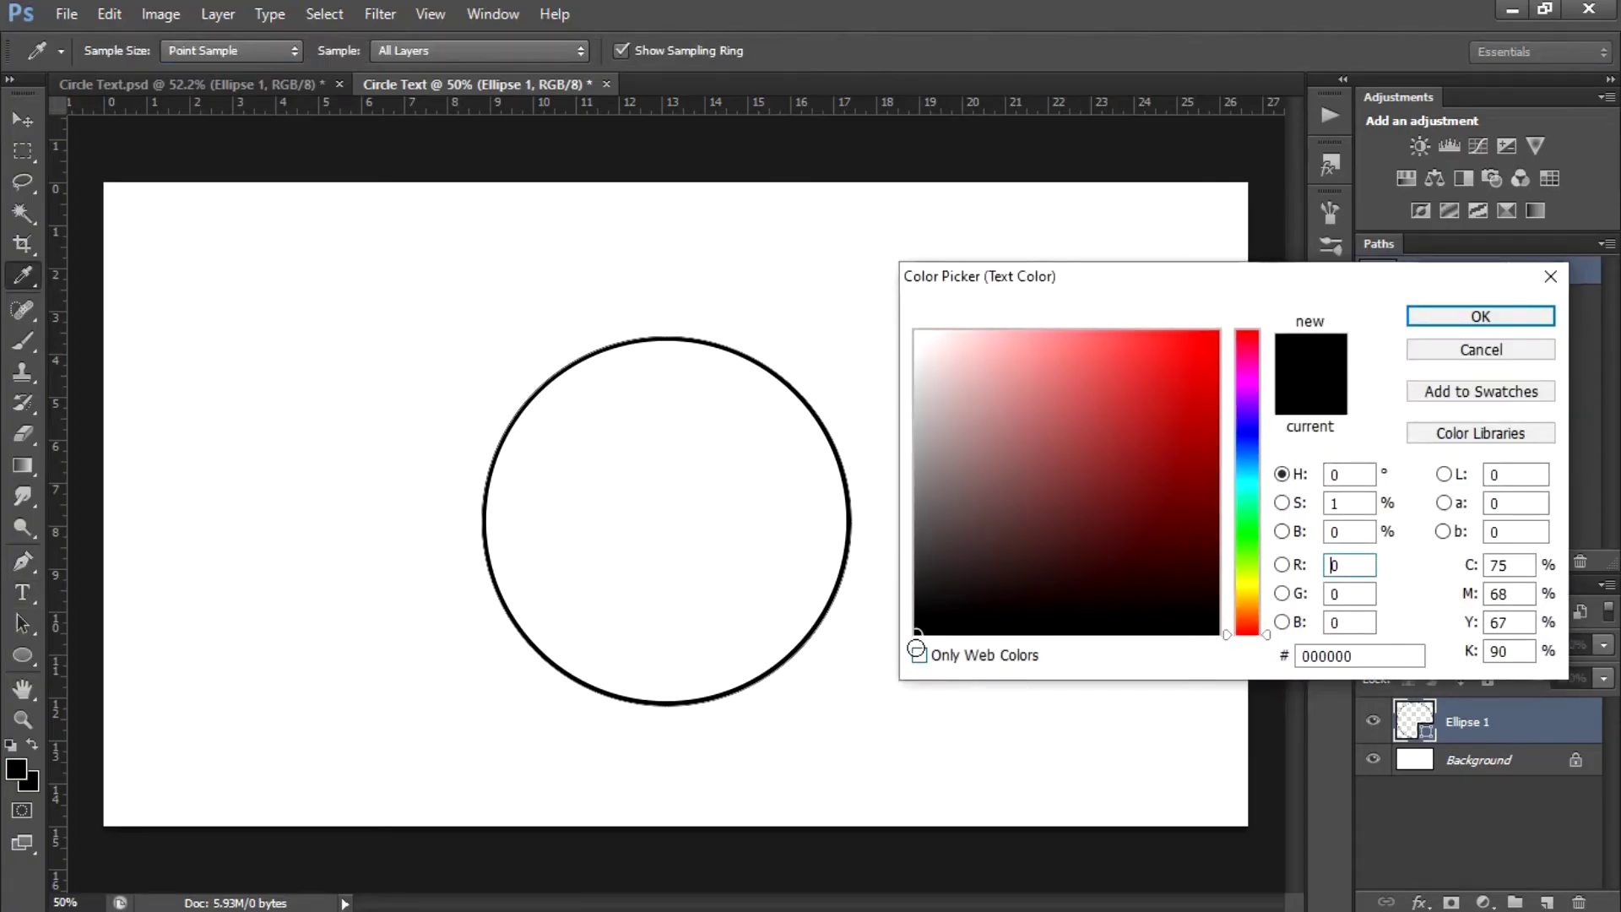
{"action": "left_click", "coordinate": [1477, 317]}
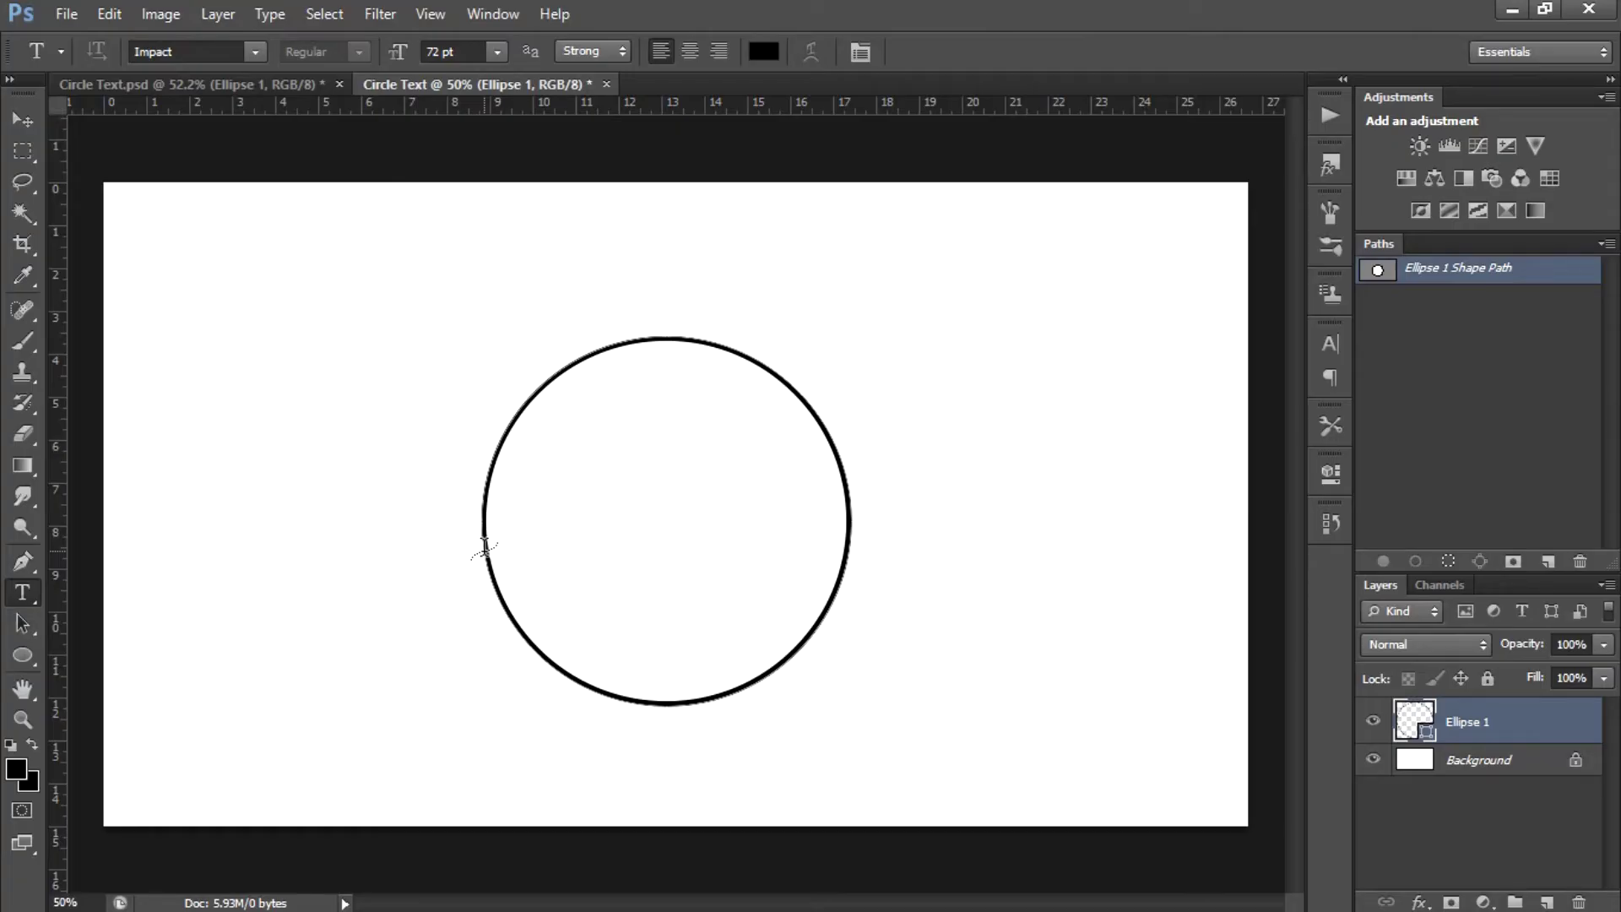
{"action": "left_click", "coordinate": [485, 547]}
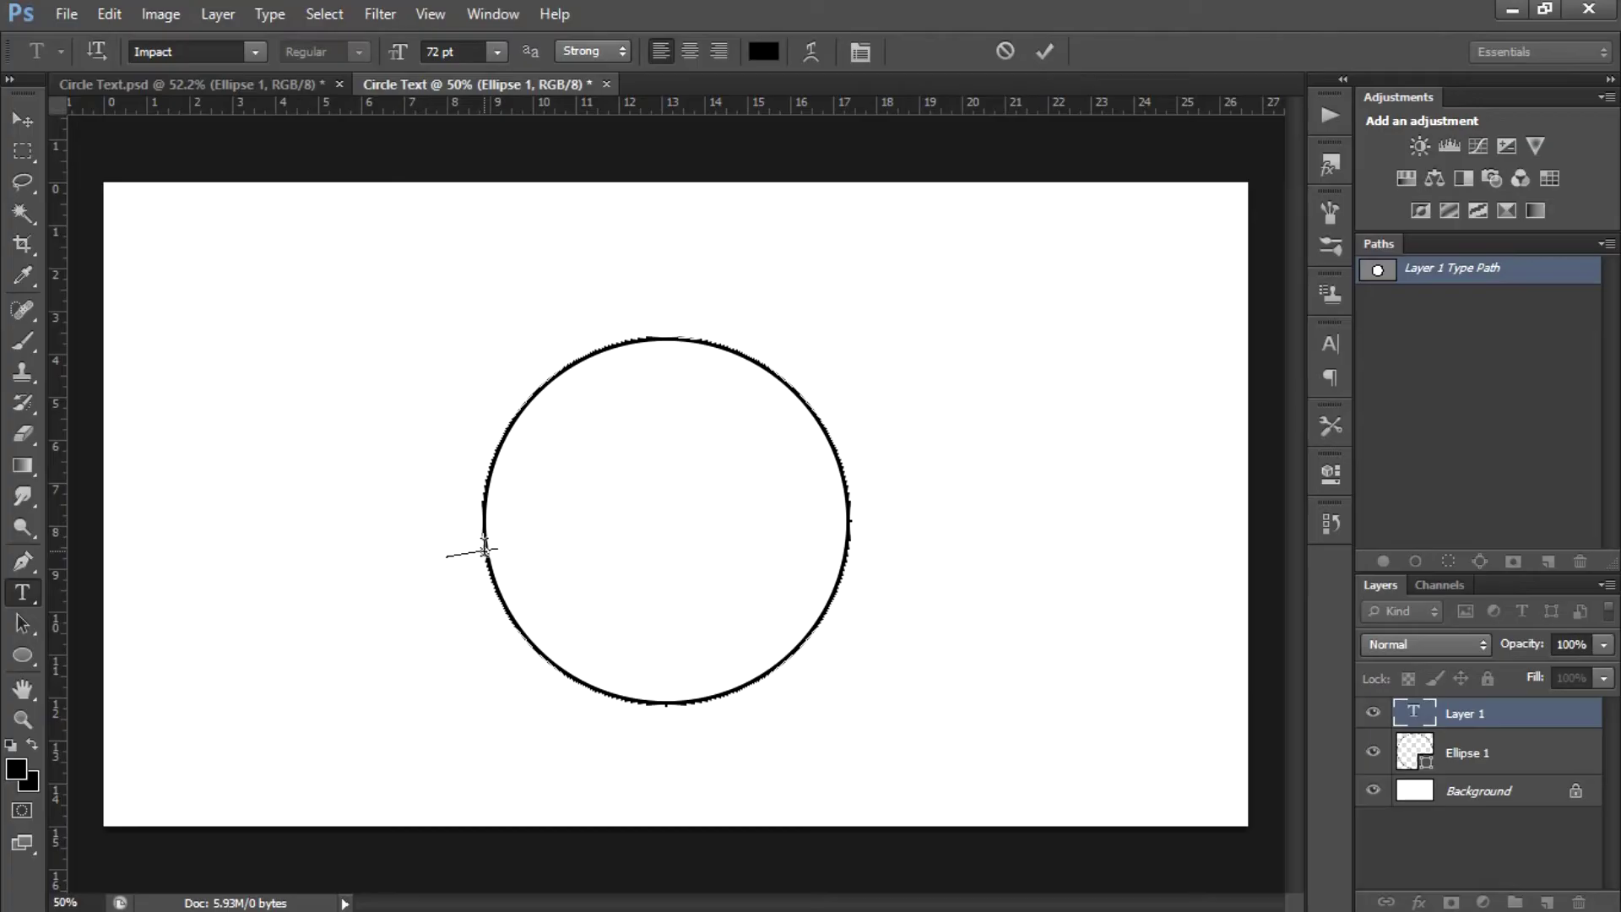
Type 'CARA MEMBUAT TULISAN' along the circle's path
{"action": "type", "text": "CARA M"}
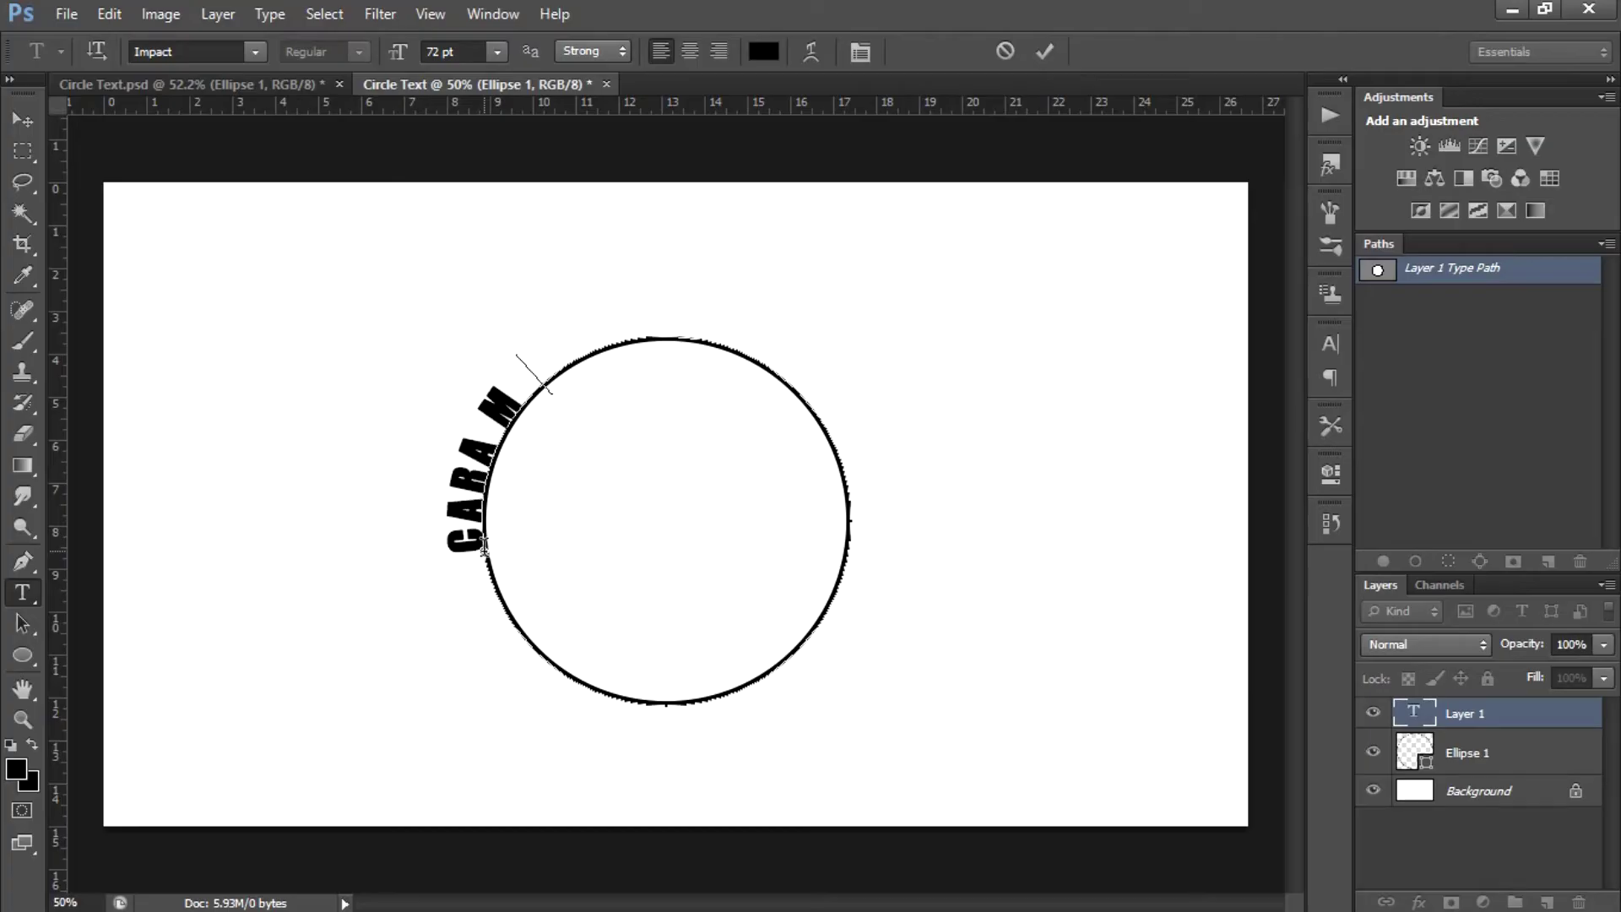
{"action": "type", "text": "EMBUAT"}
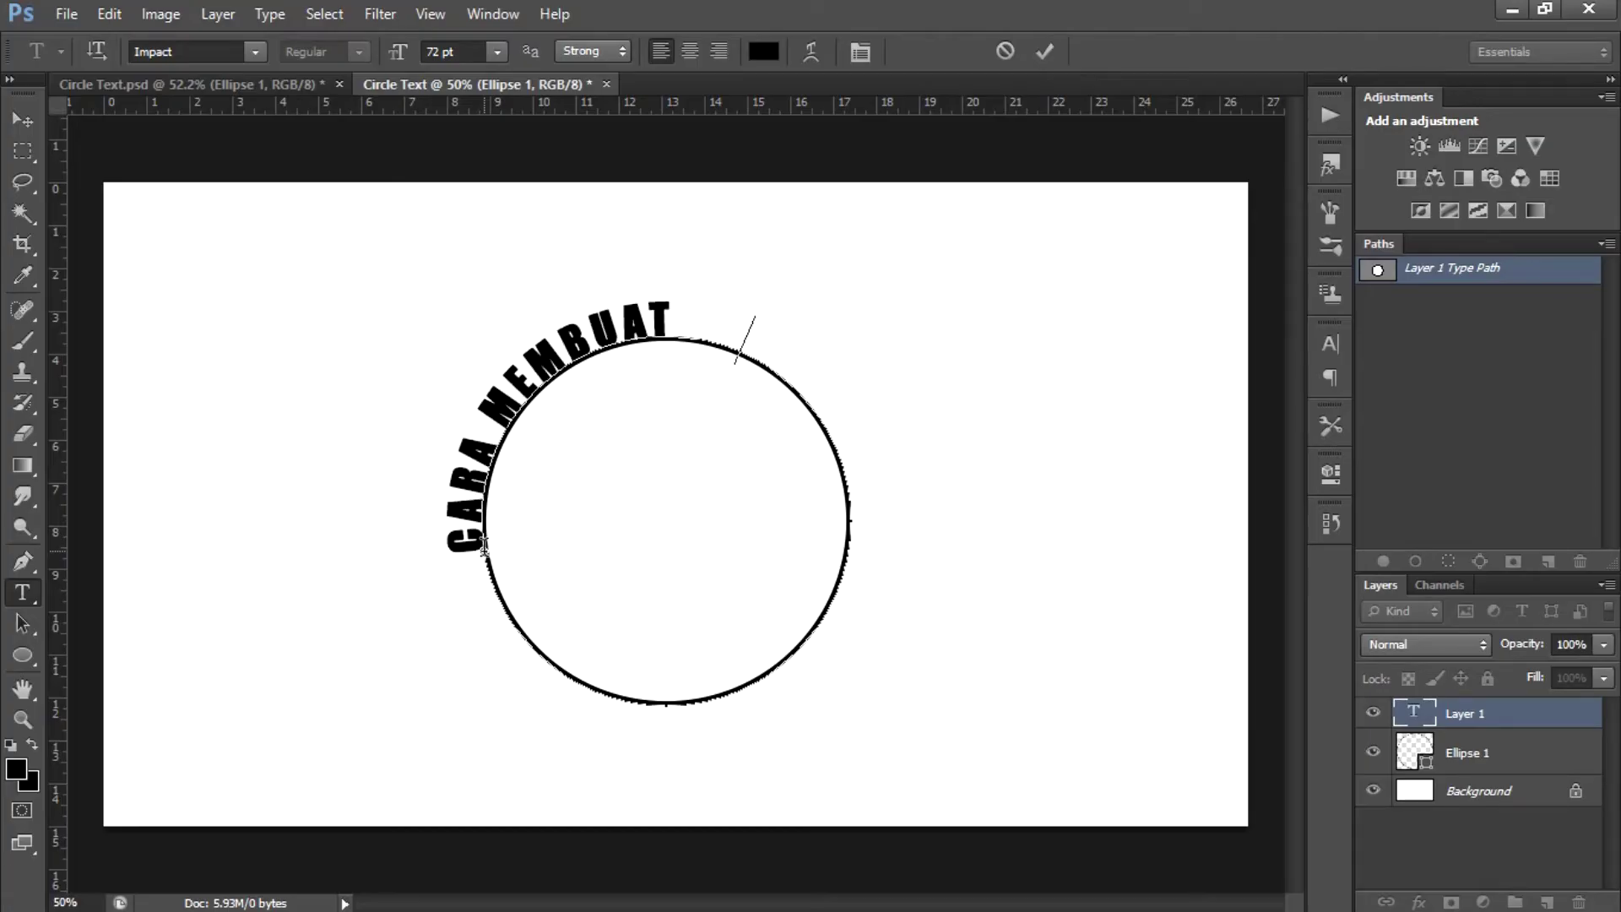
{"action": "type", "text": " TULISAN"}
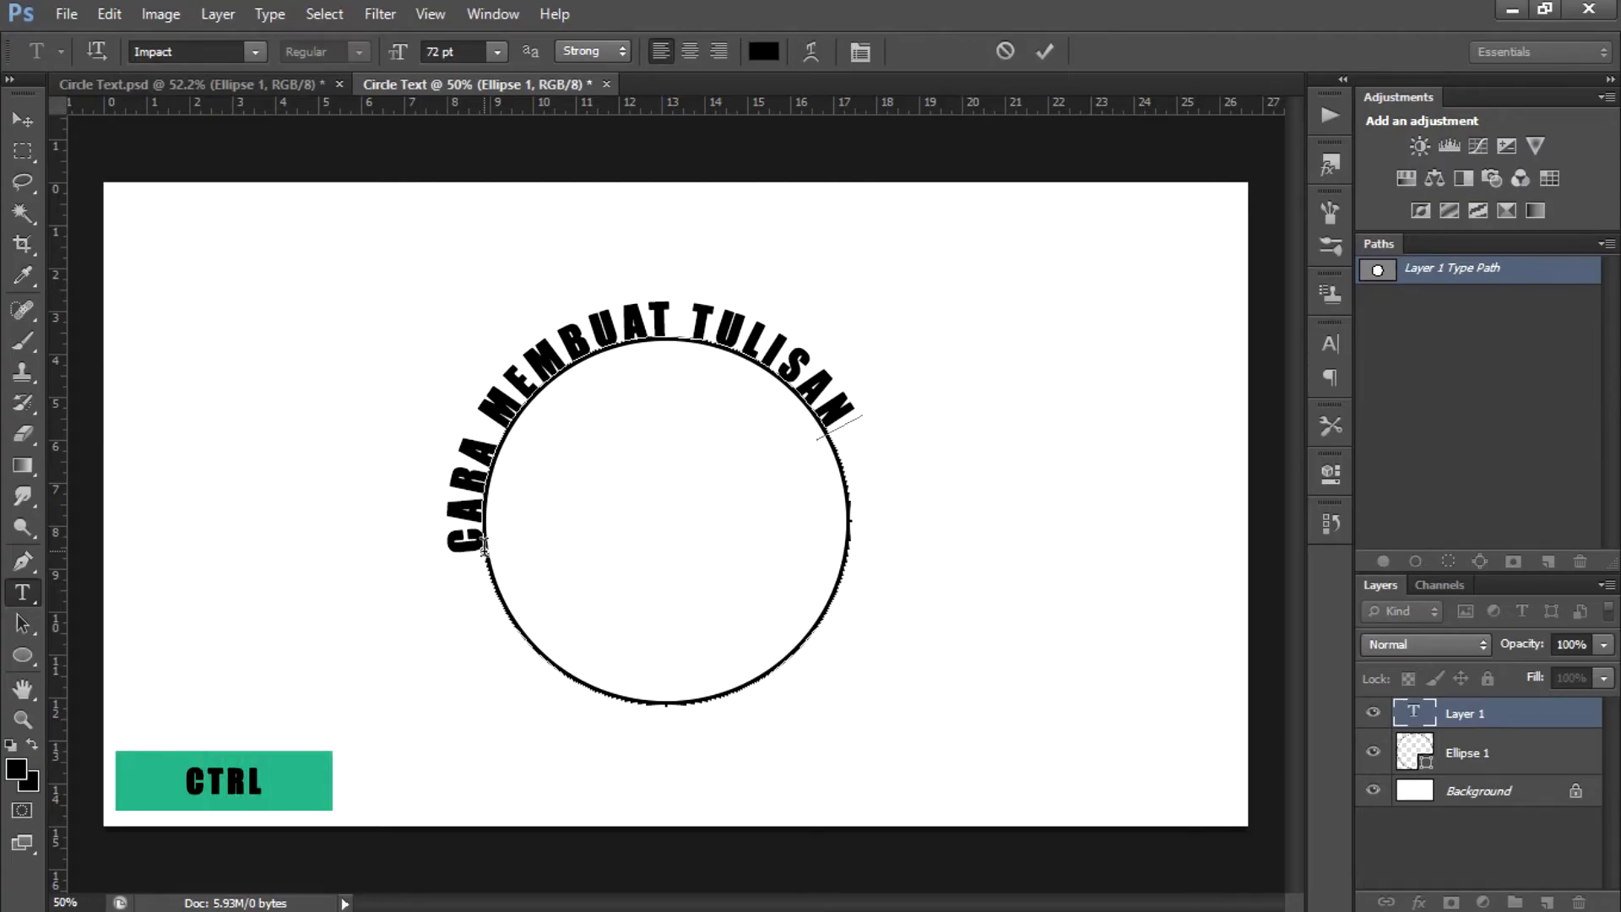
Slide CARA MEMBUAT TULISAN clockwise to arch over the circle's top, then commit it
{"action": "key", "text": "ctrl"}
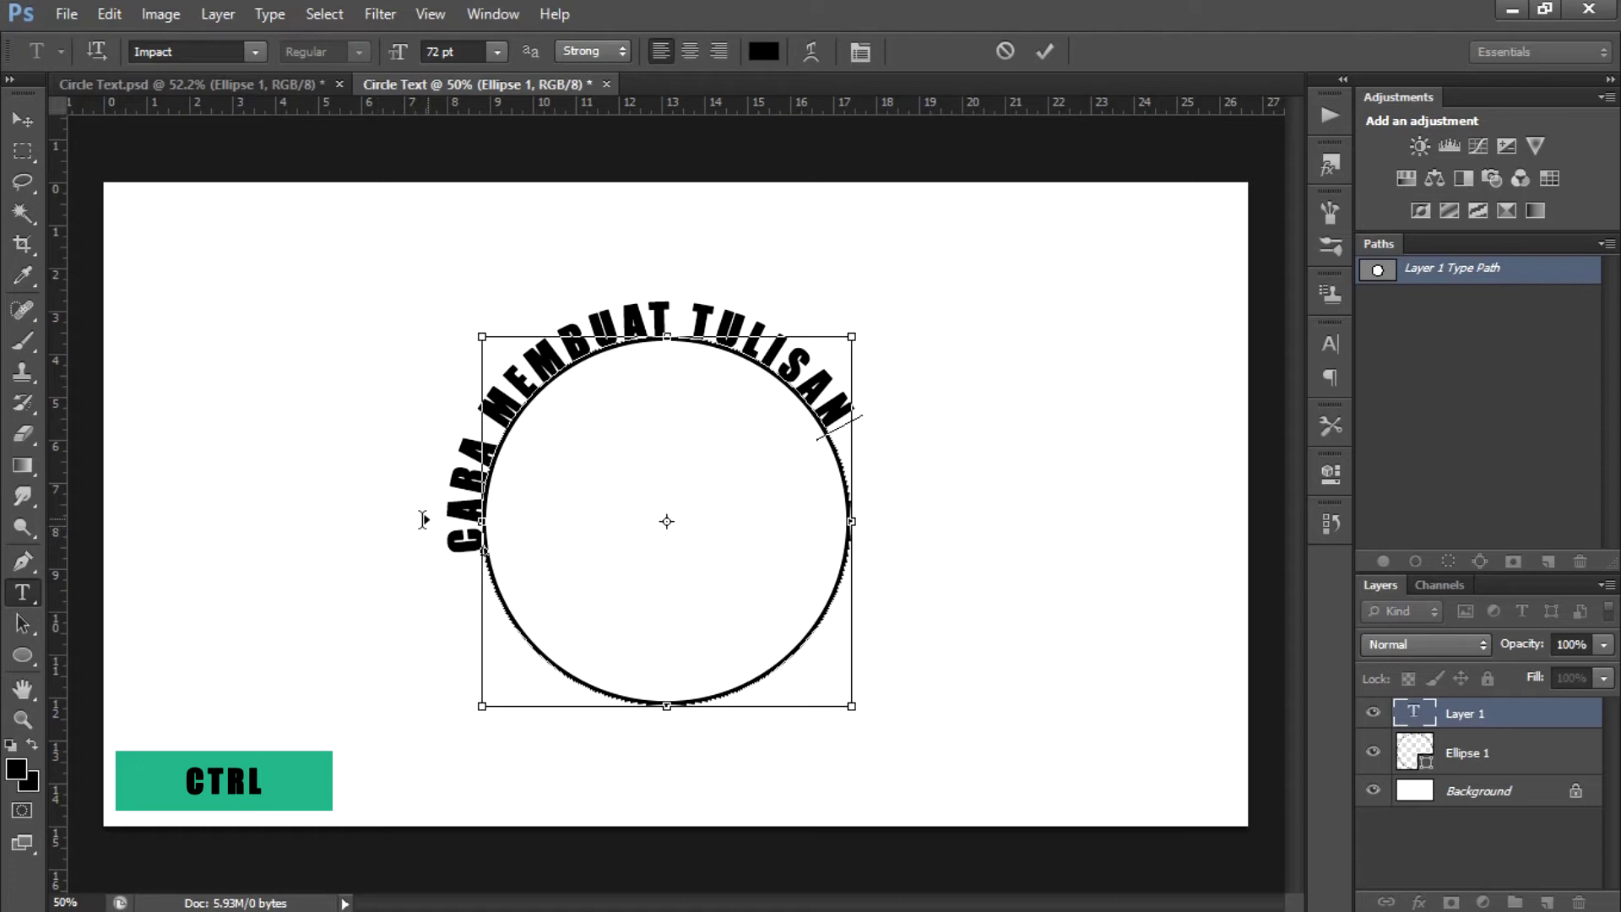
{"action": "scroll", "coordinate": [437, 519], "scroll_direction": "up", "scroll_amount": 1}
{"action": "scroll", "coordinate": [439, 518], "scroll_direction": "up", "scroll_amount": 1}
{"action": "scroll", "coordinate": [439, 515], "scroll_direction": "up", "scroll_amount": 1}
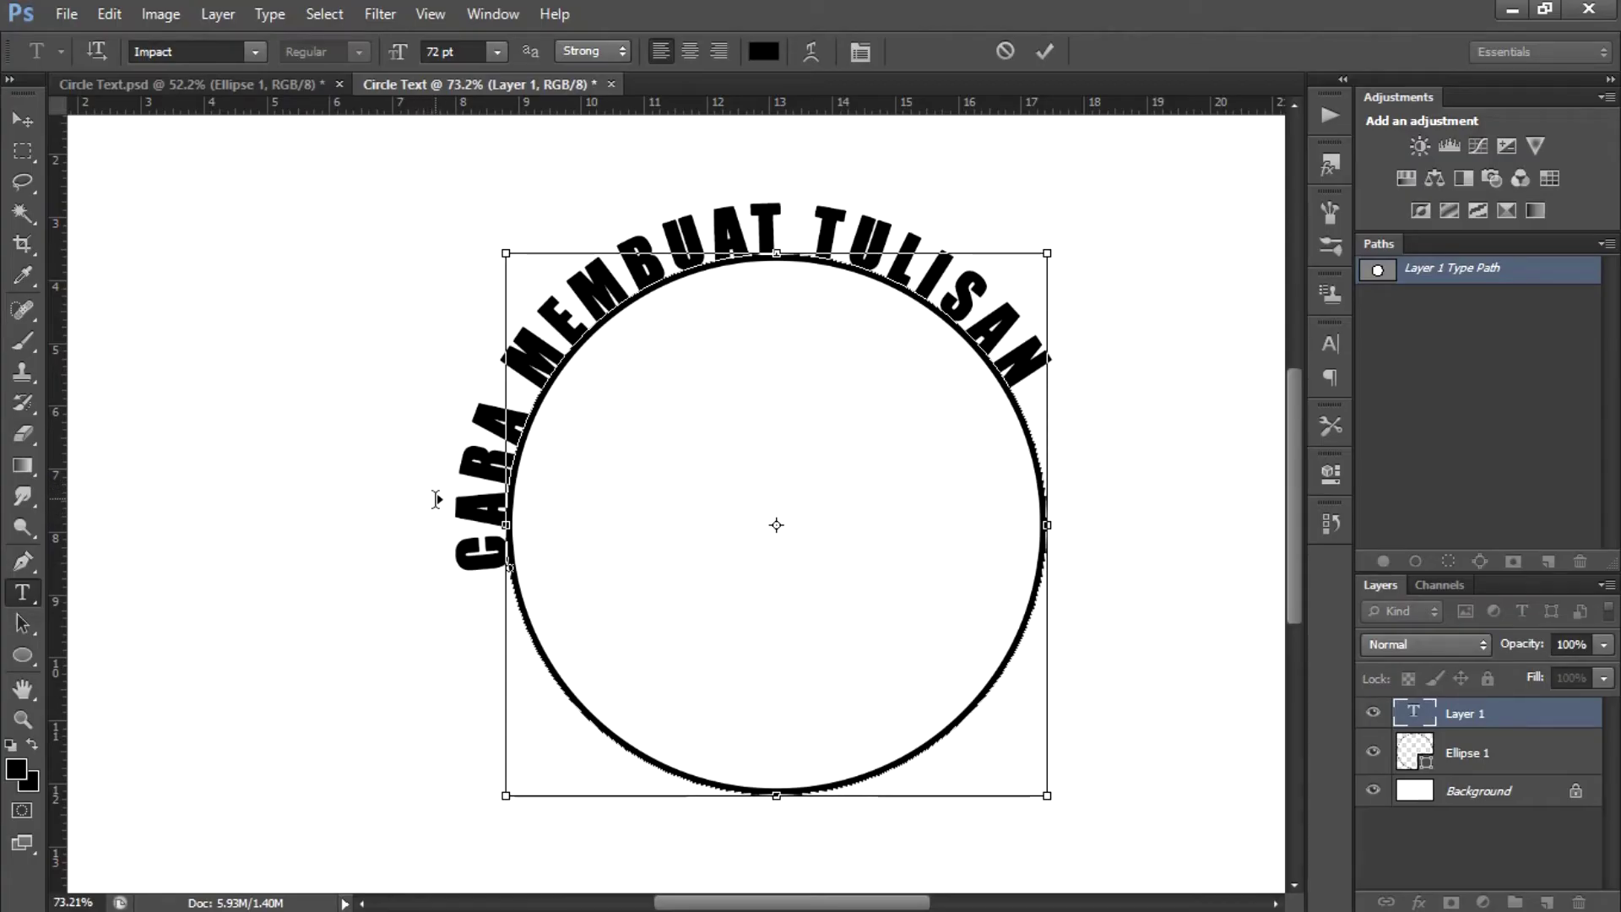
{"action": "left_click_drag", "start_coordinate": [437, 499], "coordinate": [440, 449]}
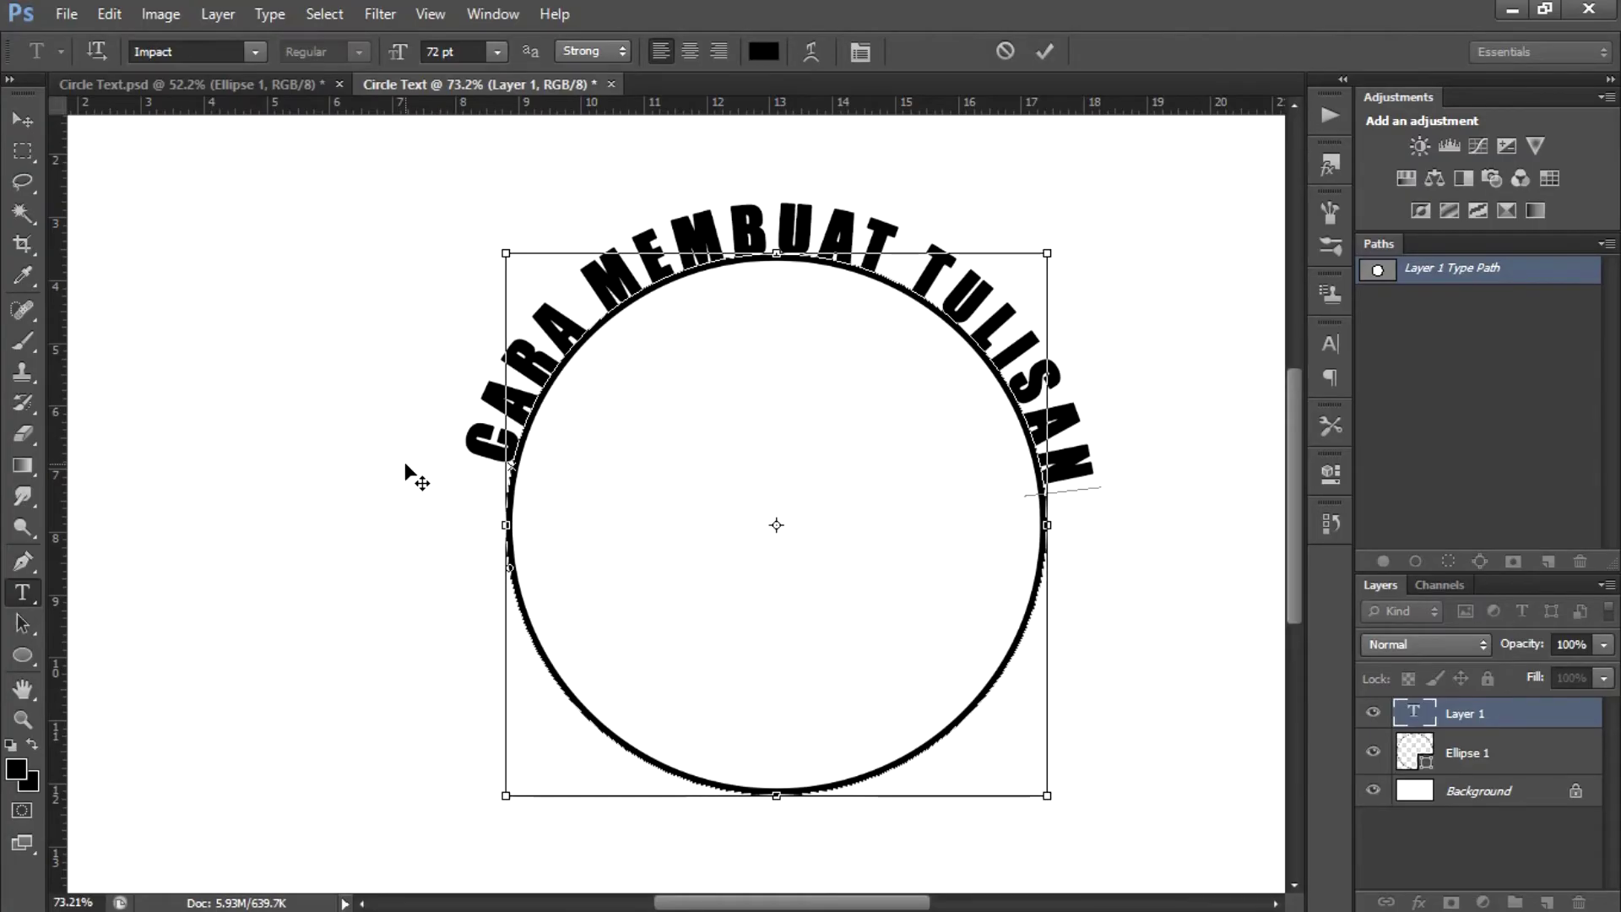
{"action": "scroll", "coordinate": [405, 473], "scroll_direction": "down", "scroll_amount": 2}
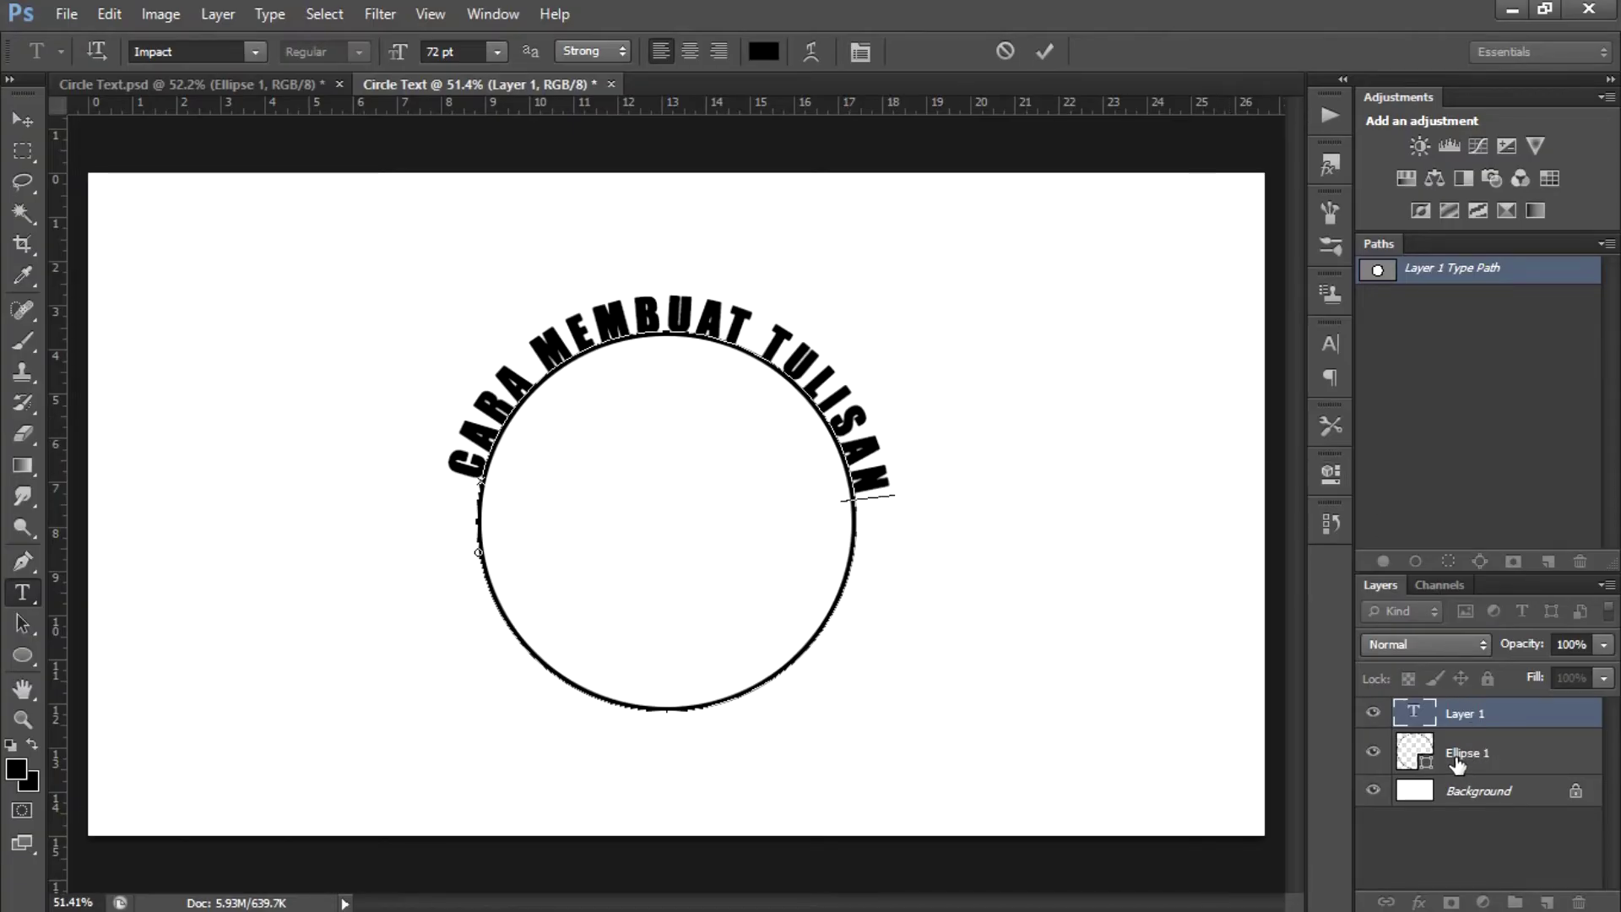
{"action": "key", "text": "ctrl+Return"}
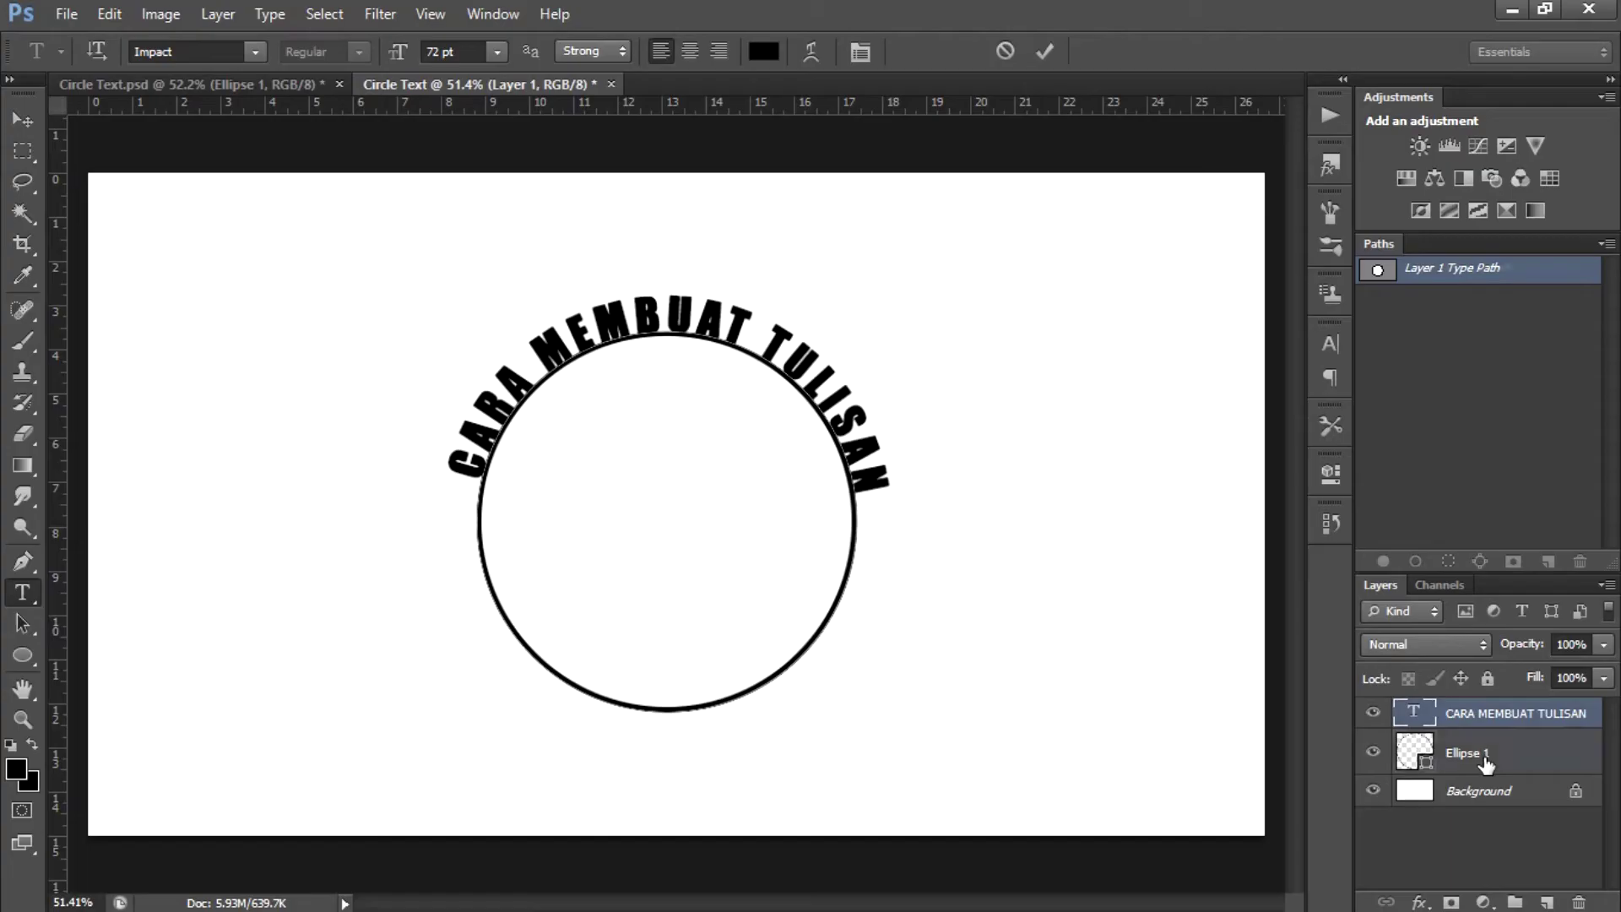
Scale the Ellipse 1 circle to 119.52% around its centre
{"action": "left_click", "coordinate": [1486, 764]}
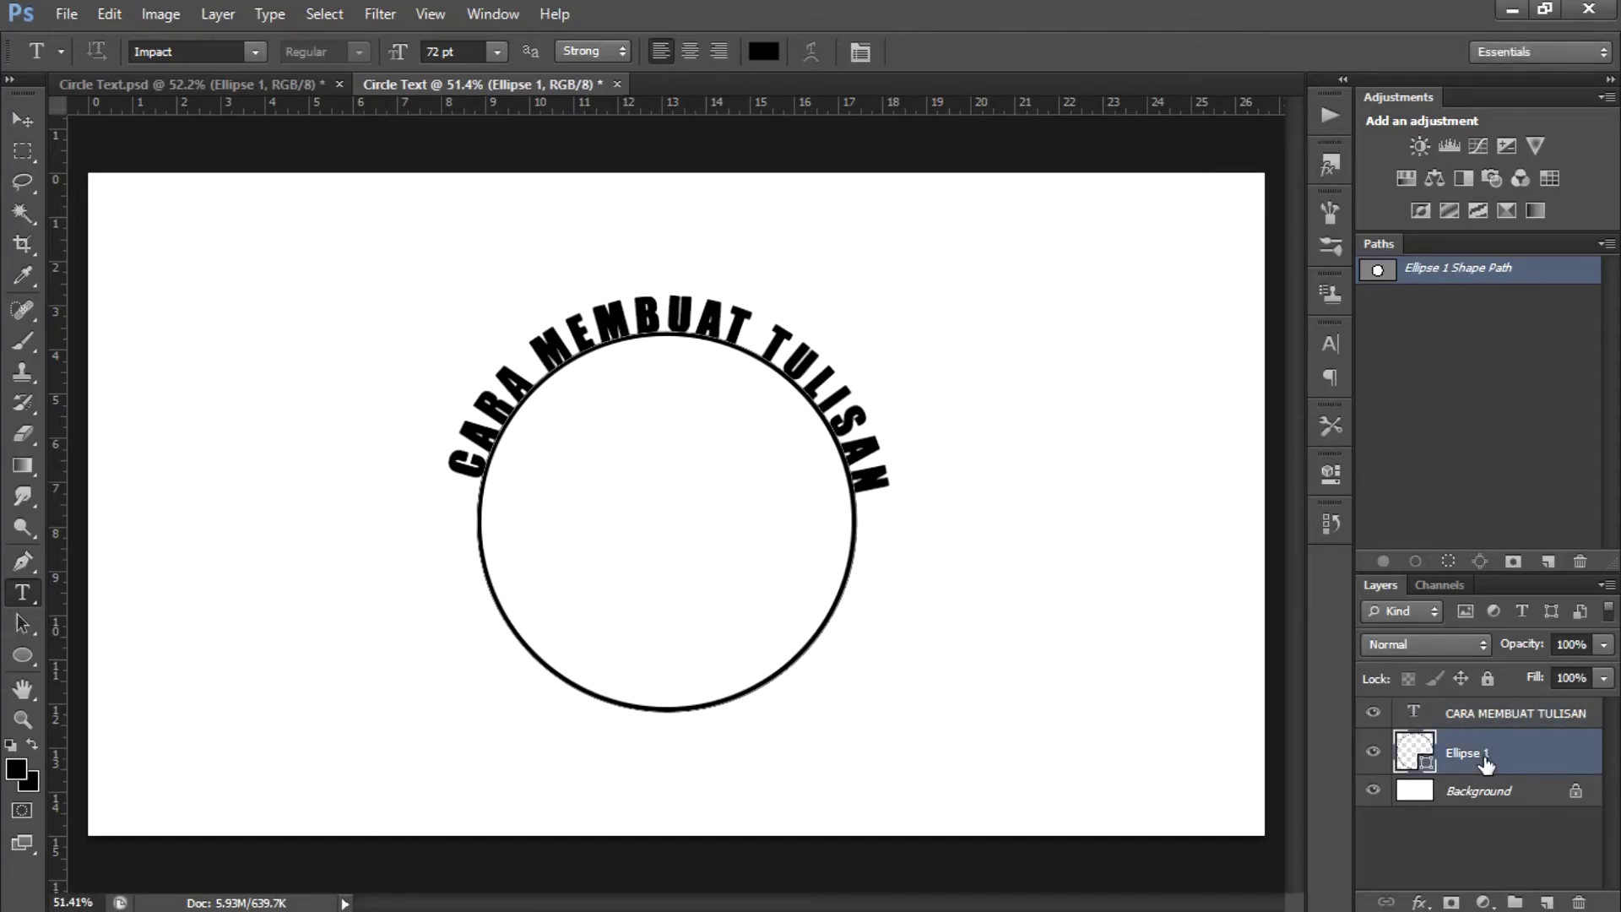
{"action": "key", "text": "ctrl+t"}
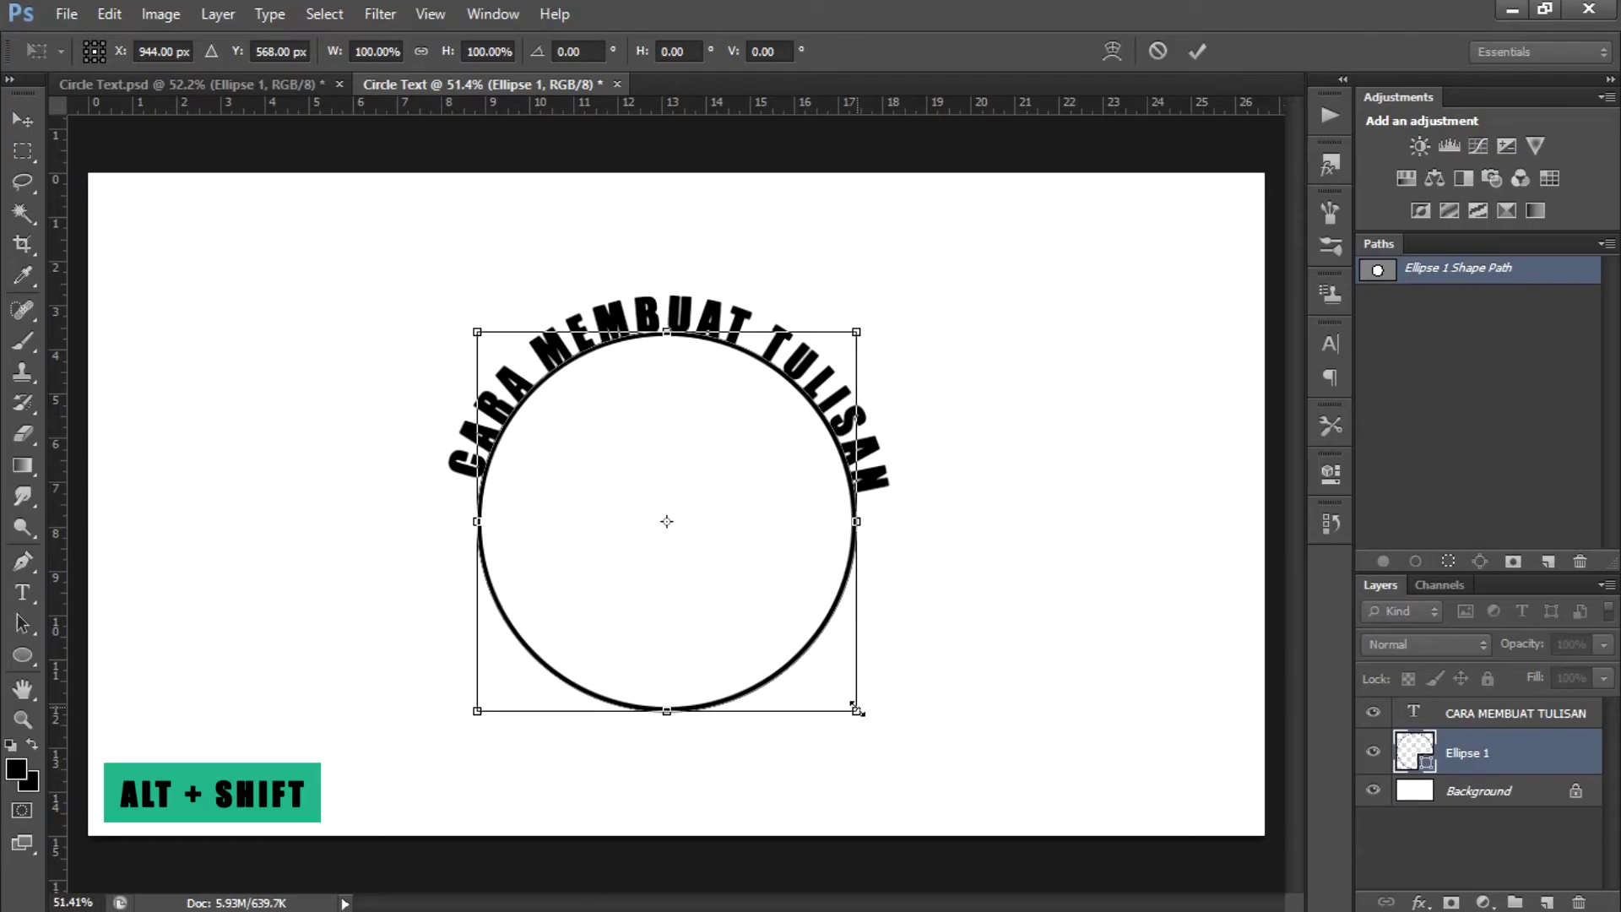
{"action": "left_click_drag", "start_coordinate": [857, 712], "coordinate": [891, 751]}
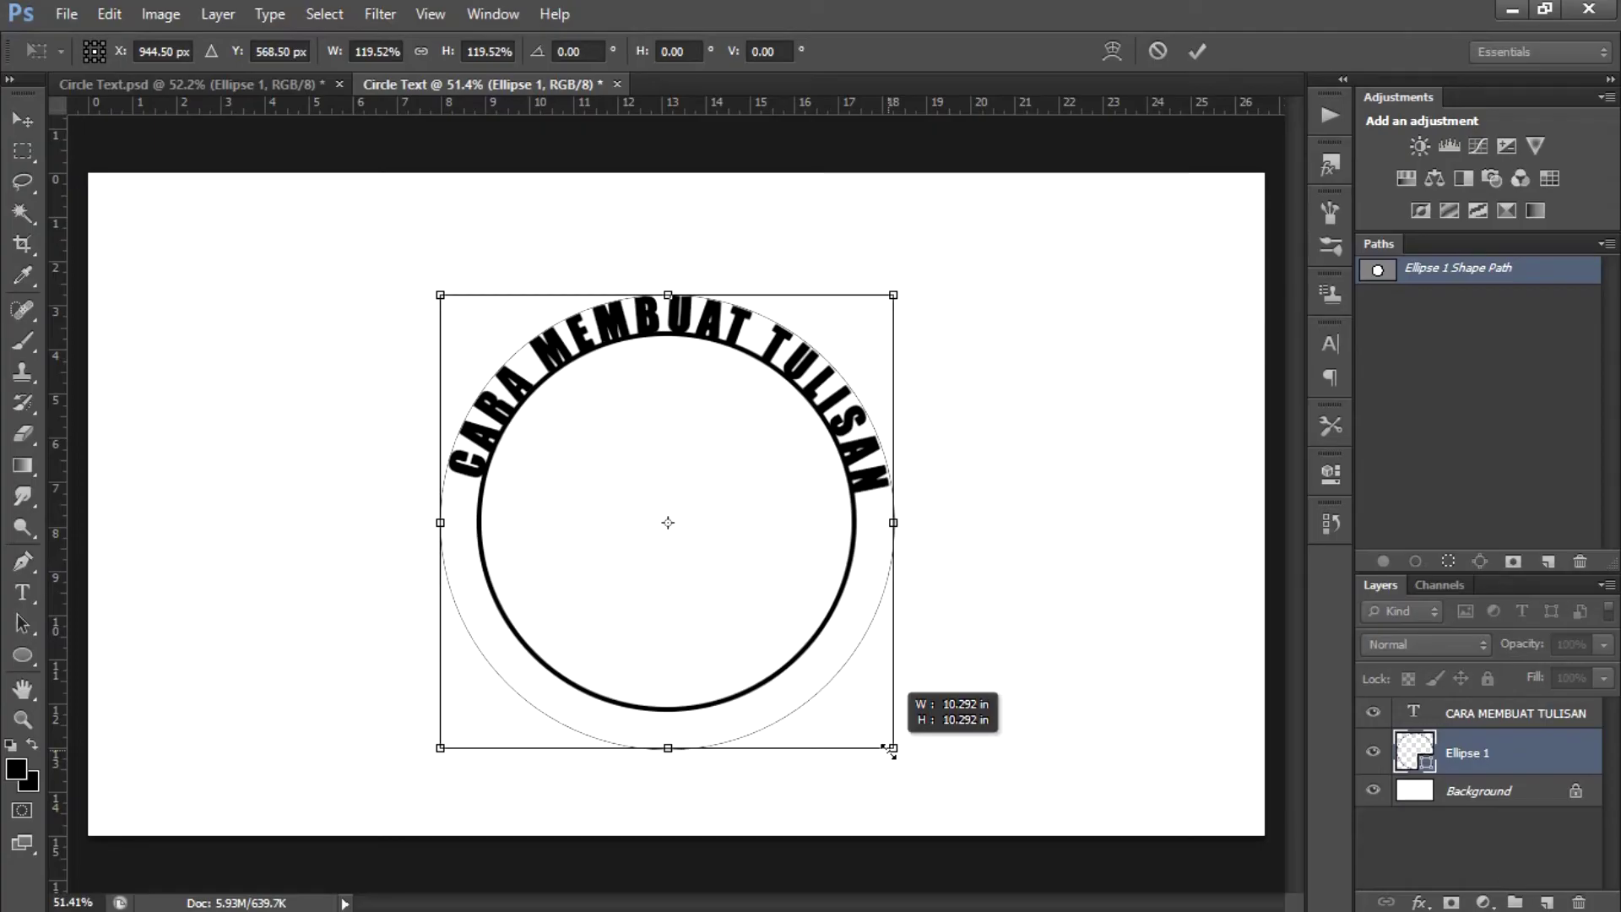
{"action": "left_click_drag", "start_coordinate": [891, 751], "coordinate": [891, 751]}
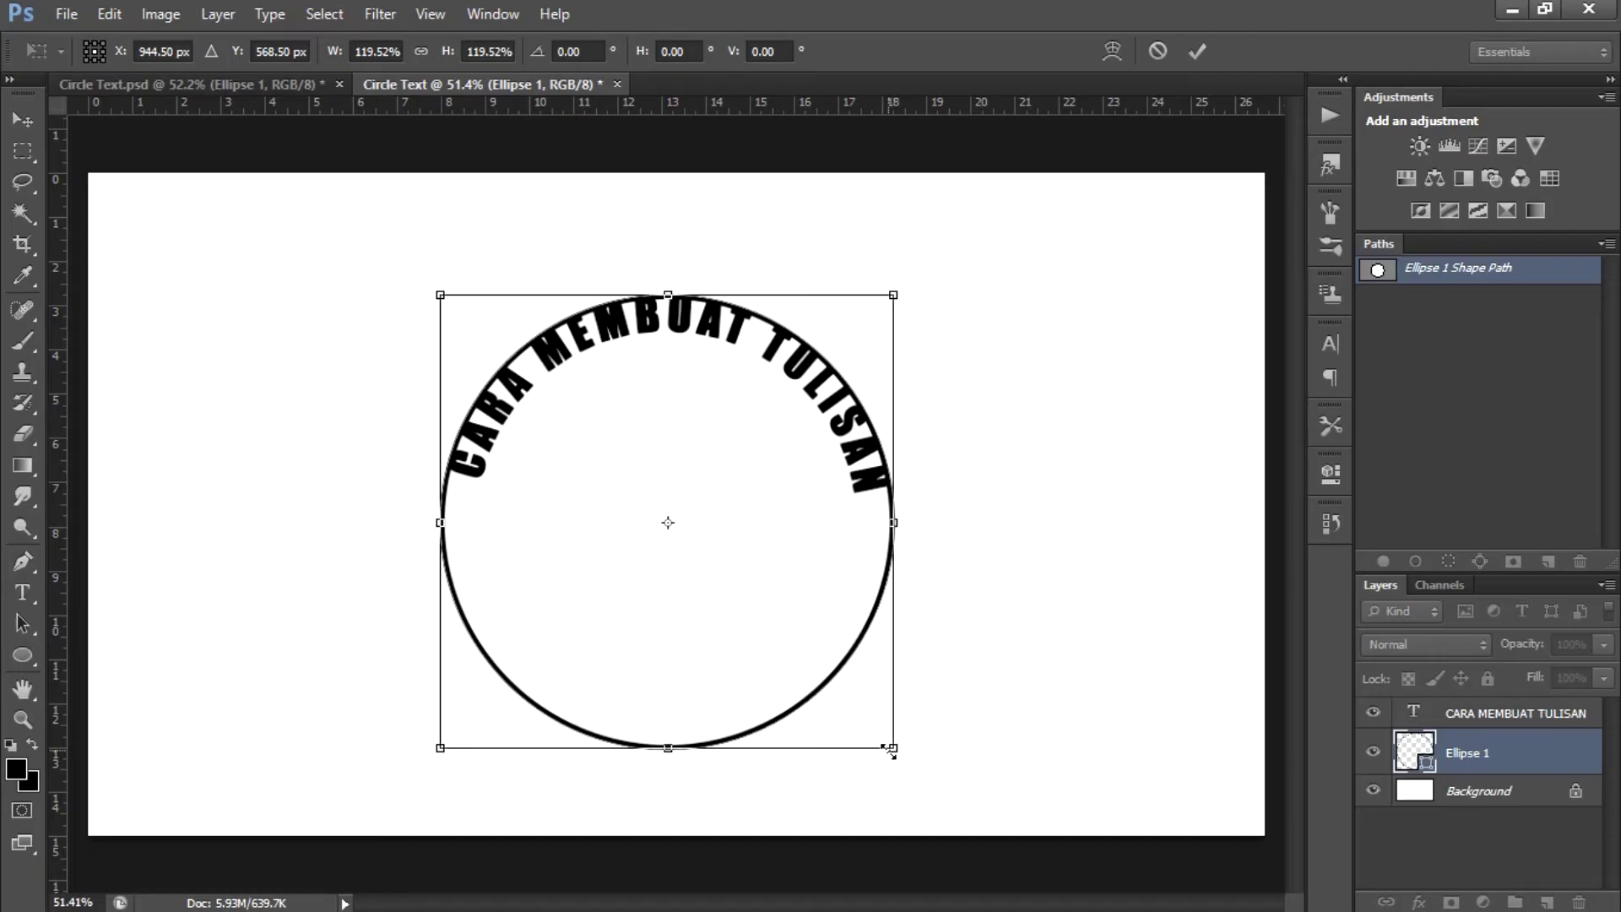
{"action": "key", "text": "Return"}
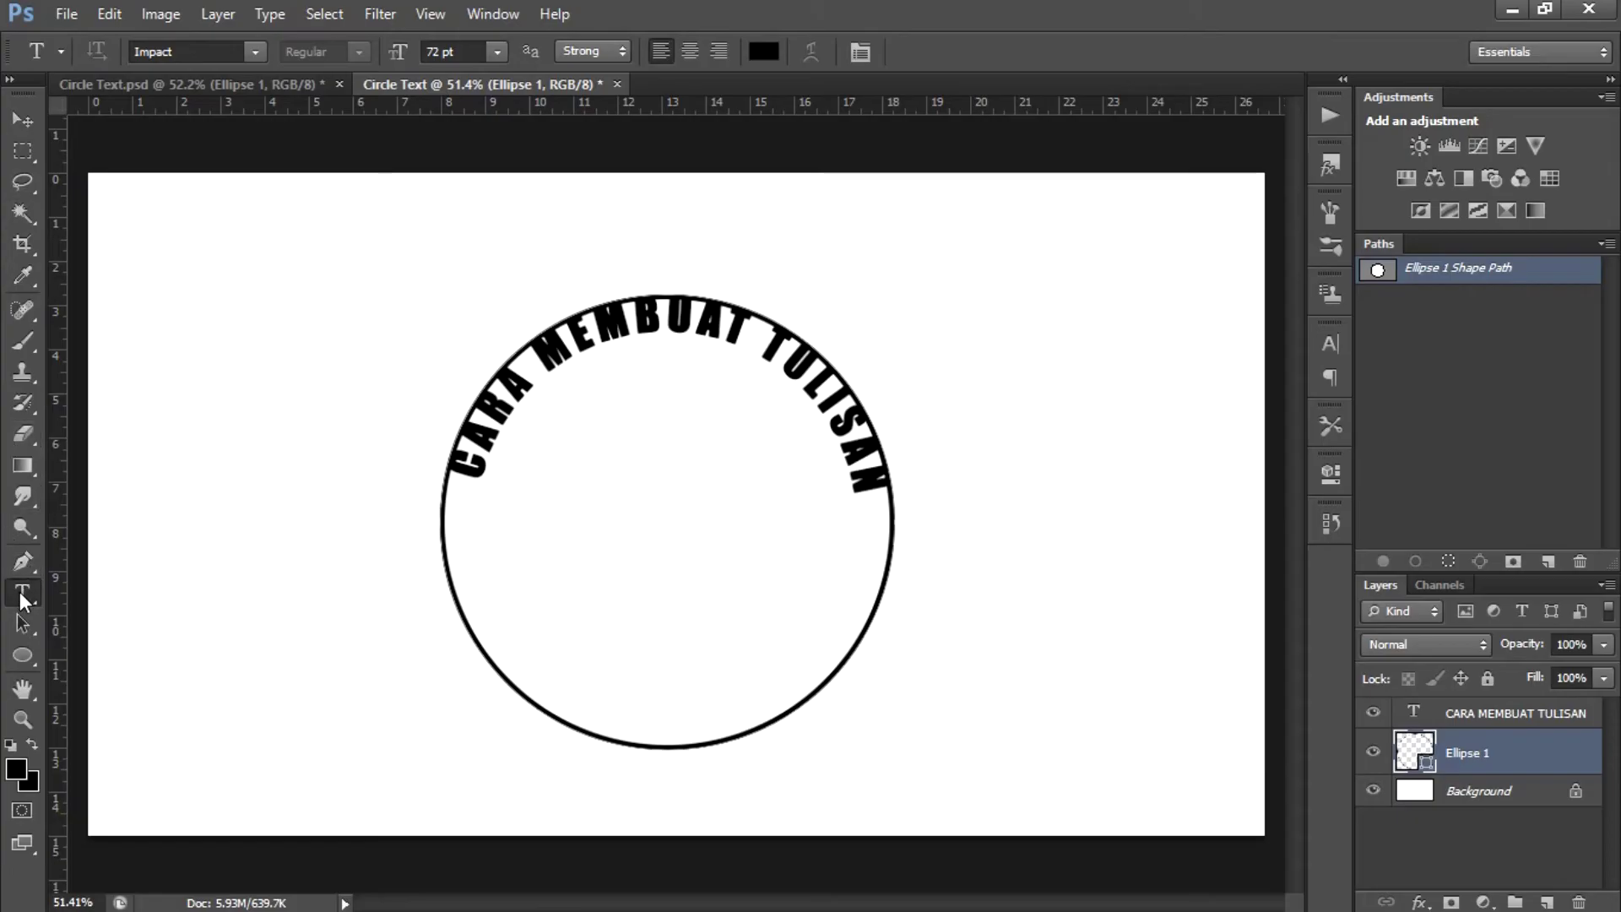
Type 'MELINGKAR DI PHOTOSHOP' as new path text on the enlarged circle
{"action": "right_click", "coordinate": [24, 601]}
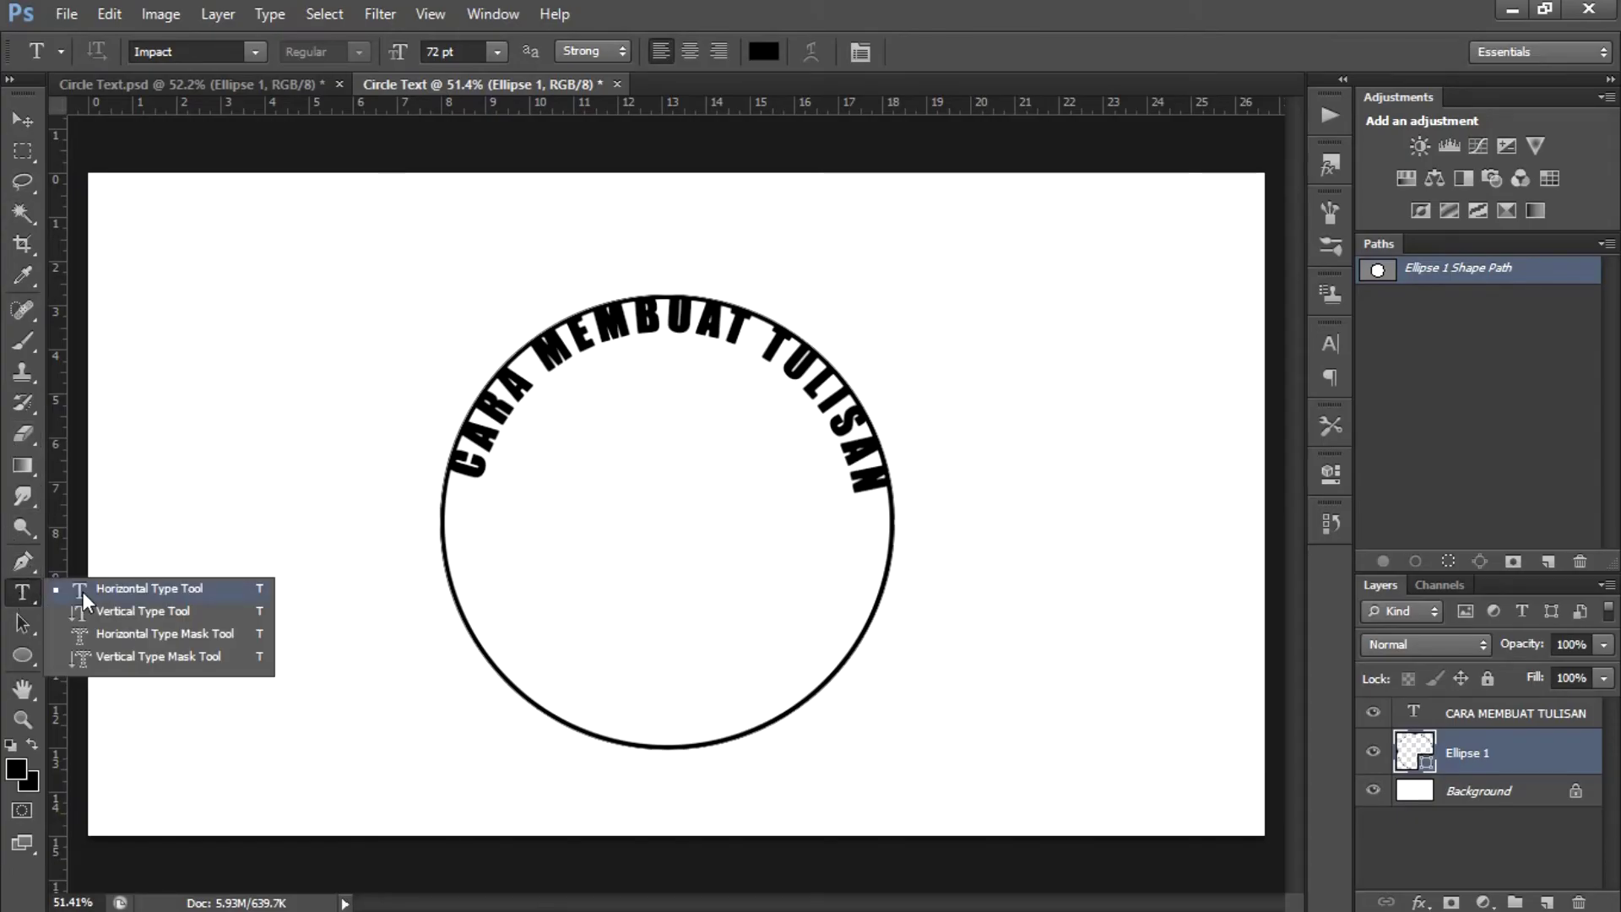
{"action": "left_click", "coordinate": [154, 591]}
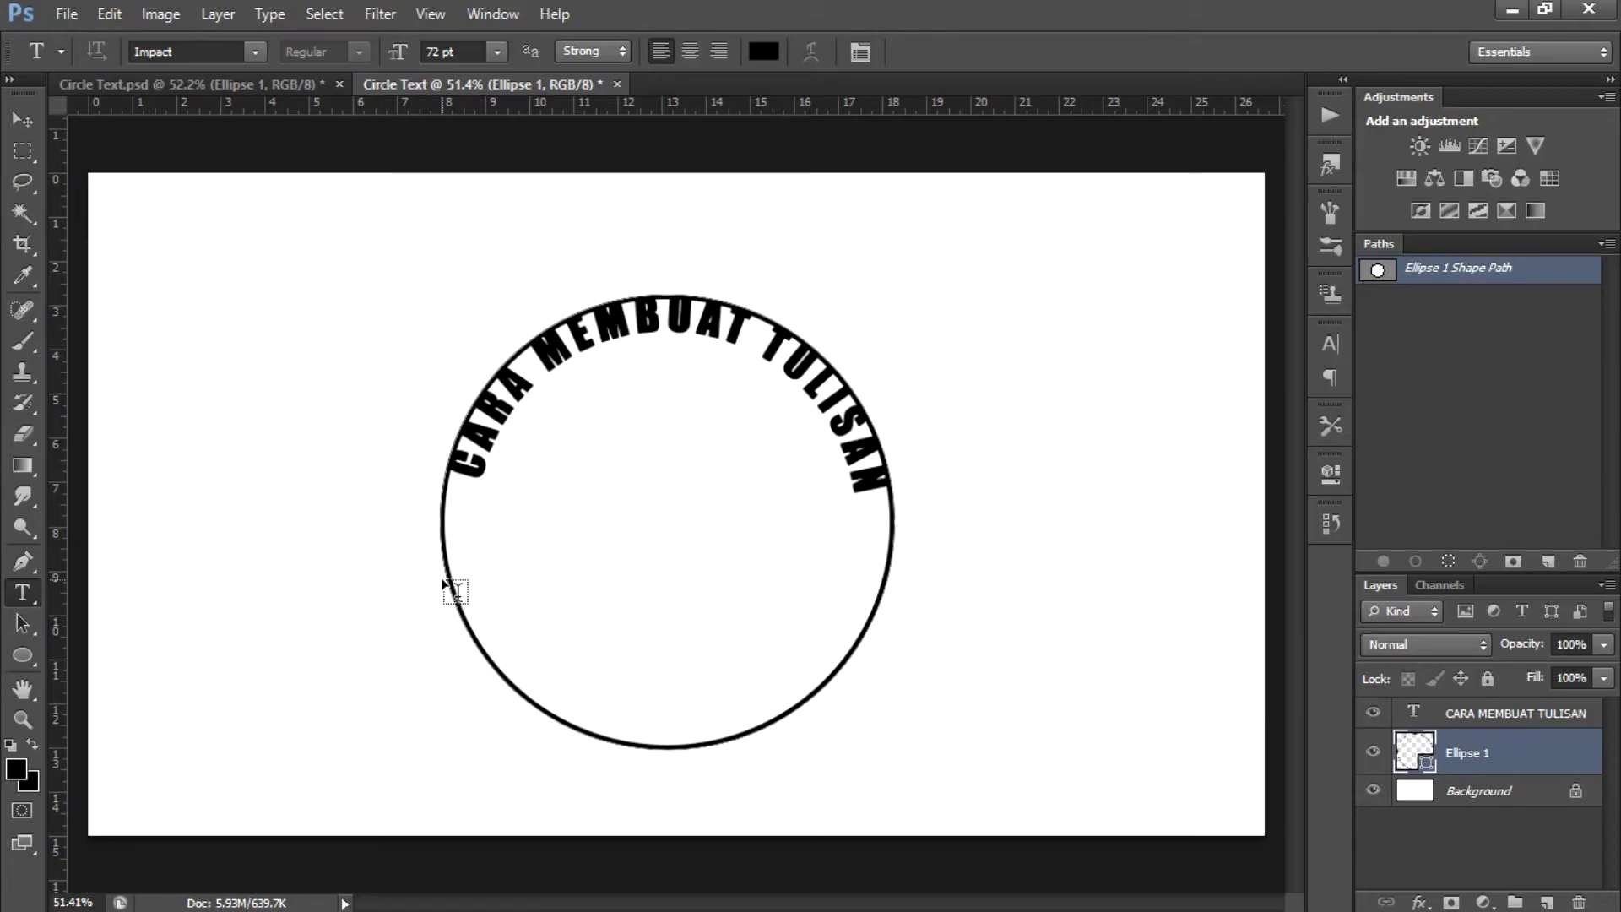
{"action": "left_click", "coordinate": [445, 583]}
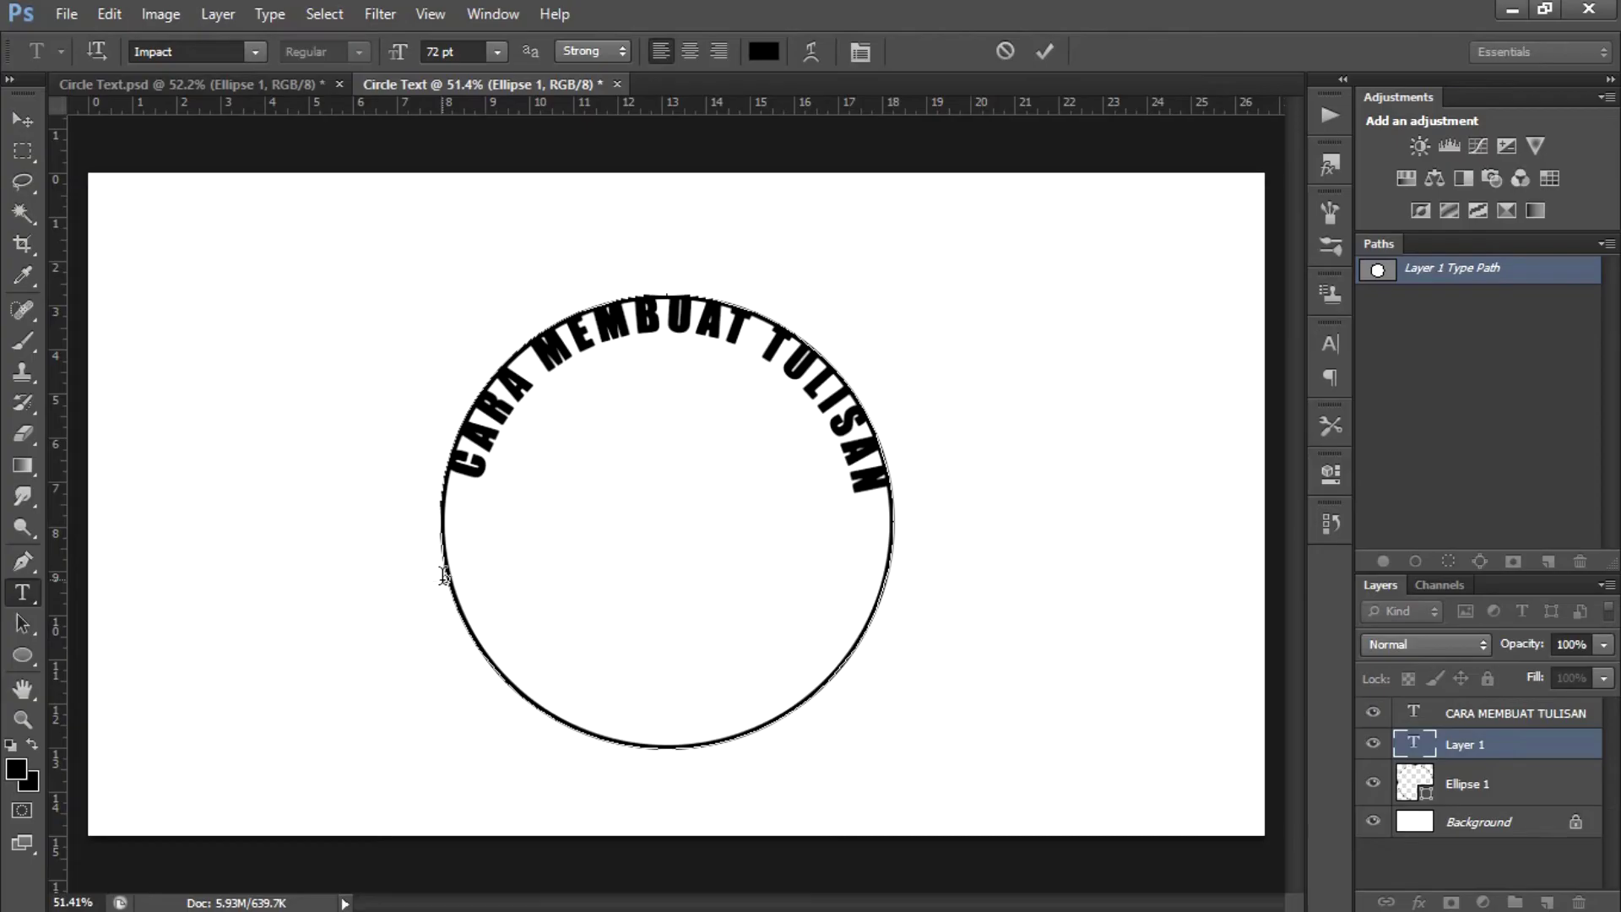
{"action": "type", "text": "MELIN"}
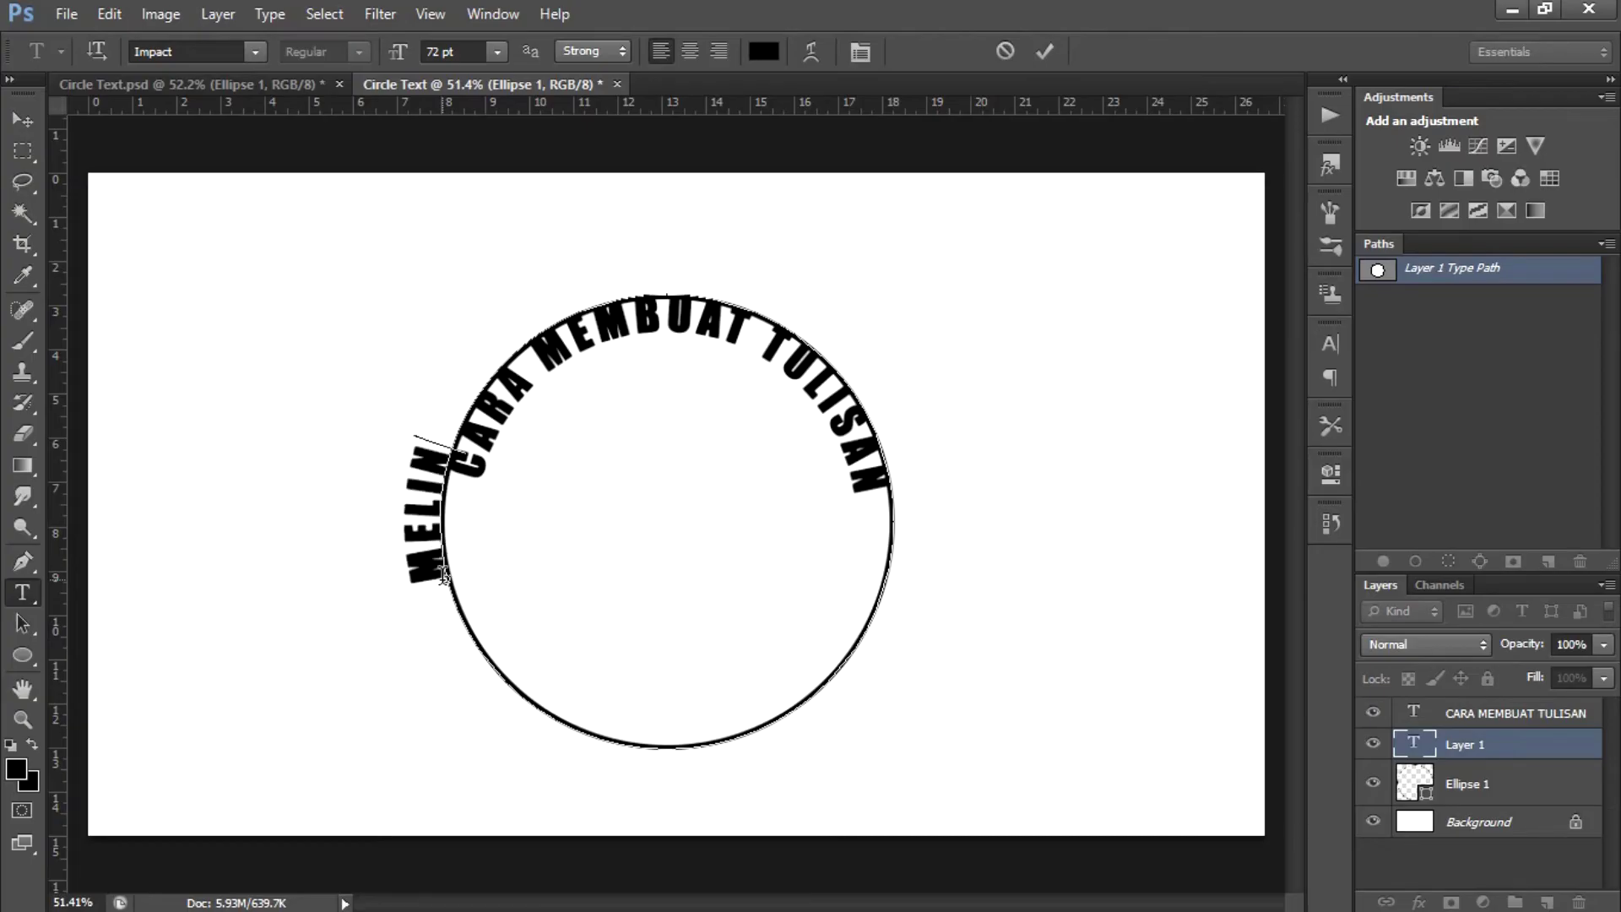
{"action": "type", "text": "GKAR DI PHOTO"}
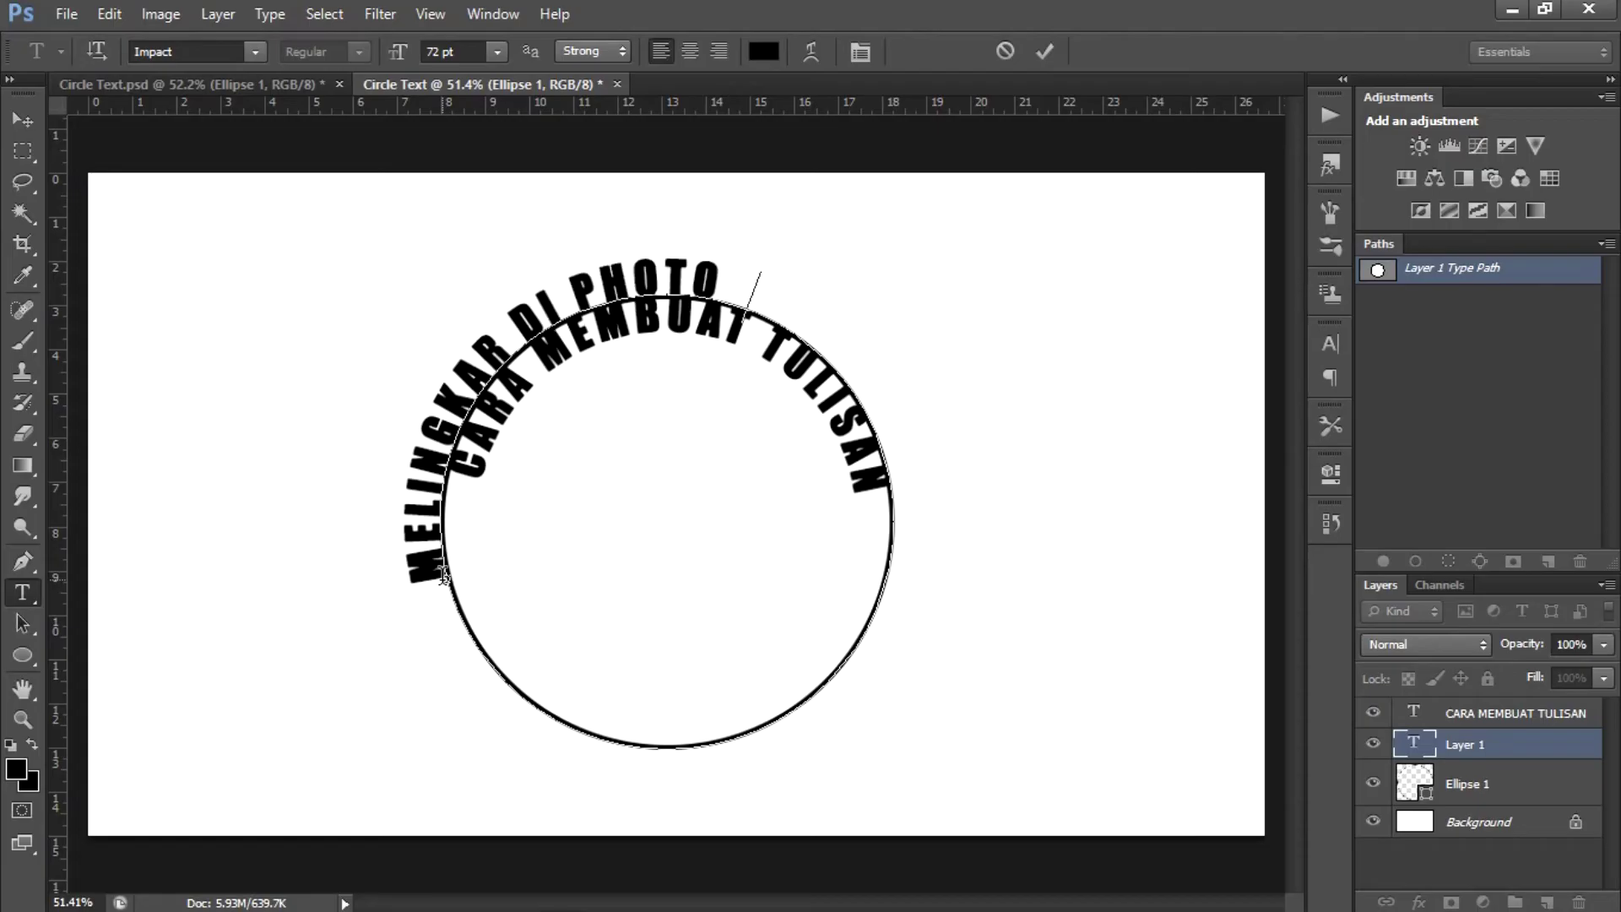
{"action": "type", "text": "SHOP"}
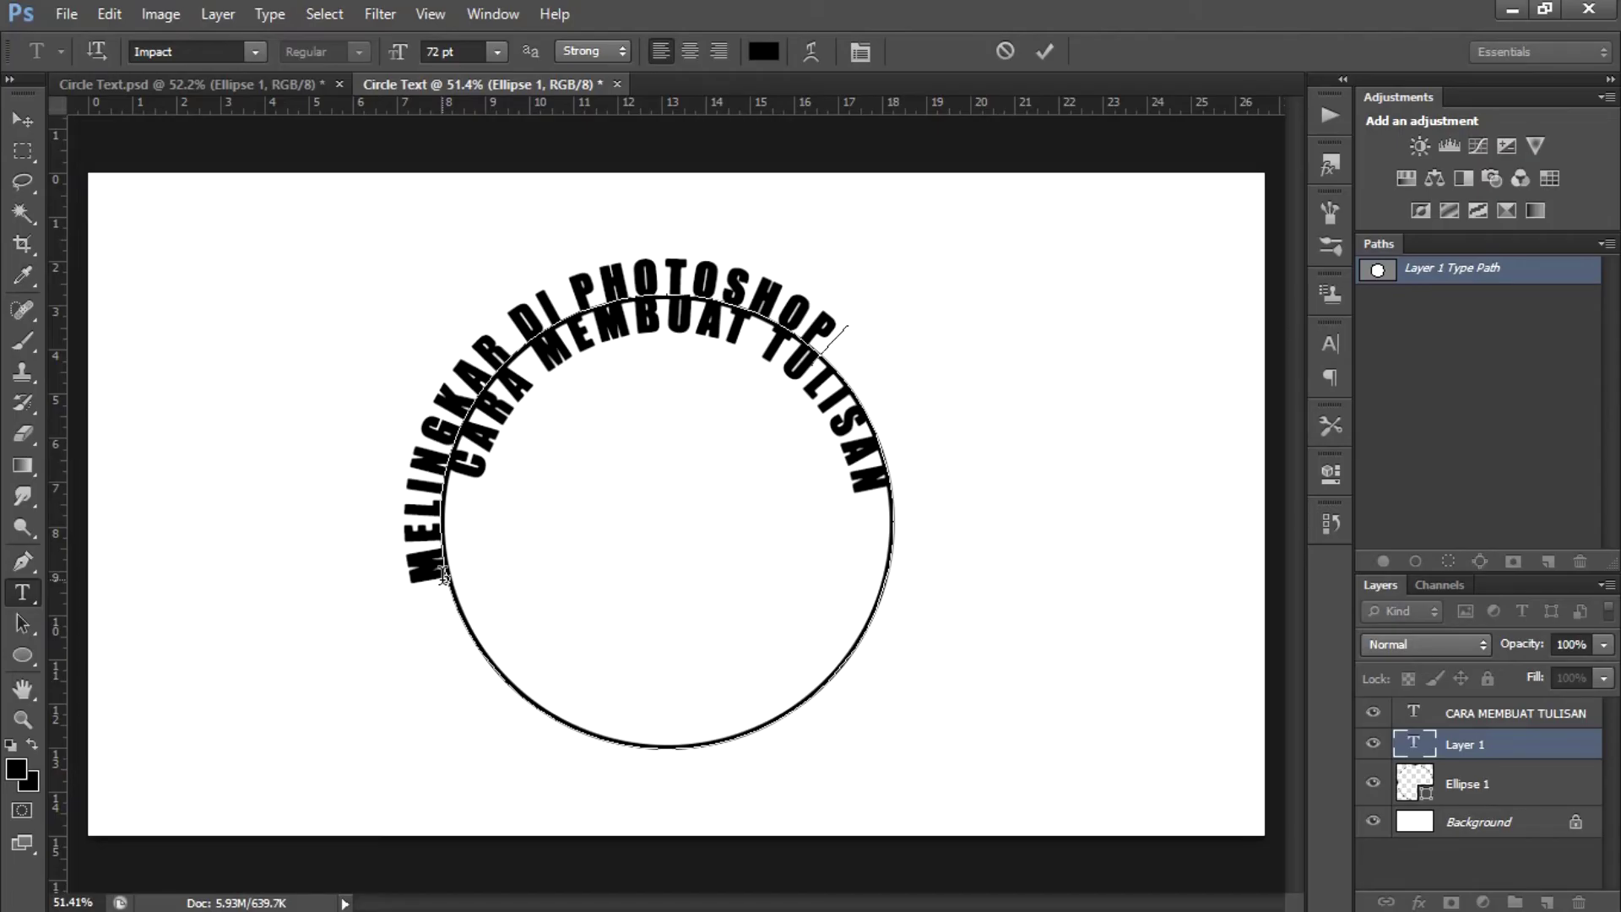
{"action": "scroll", "coordinate": [443, 577], "scroll_direction": "up", "scroll_amount": 1}
{"action": "scroll", "coordinate": [444, 577], "scroll_direction": "up", "scroll_amount": 1}
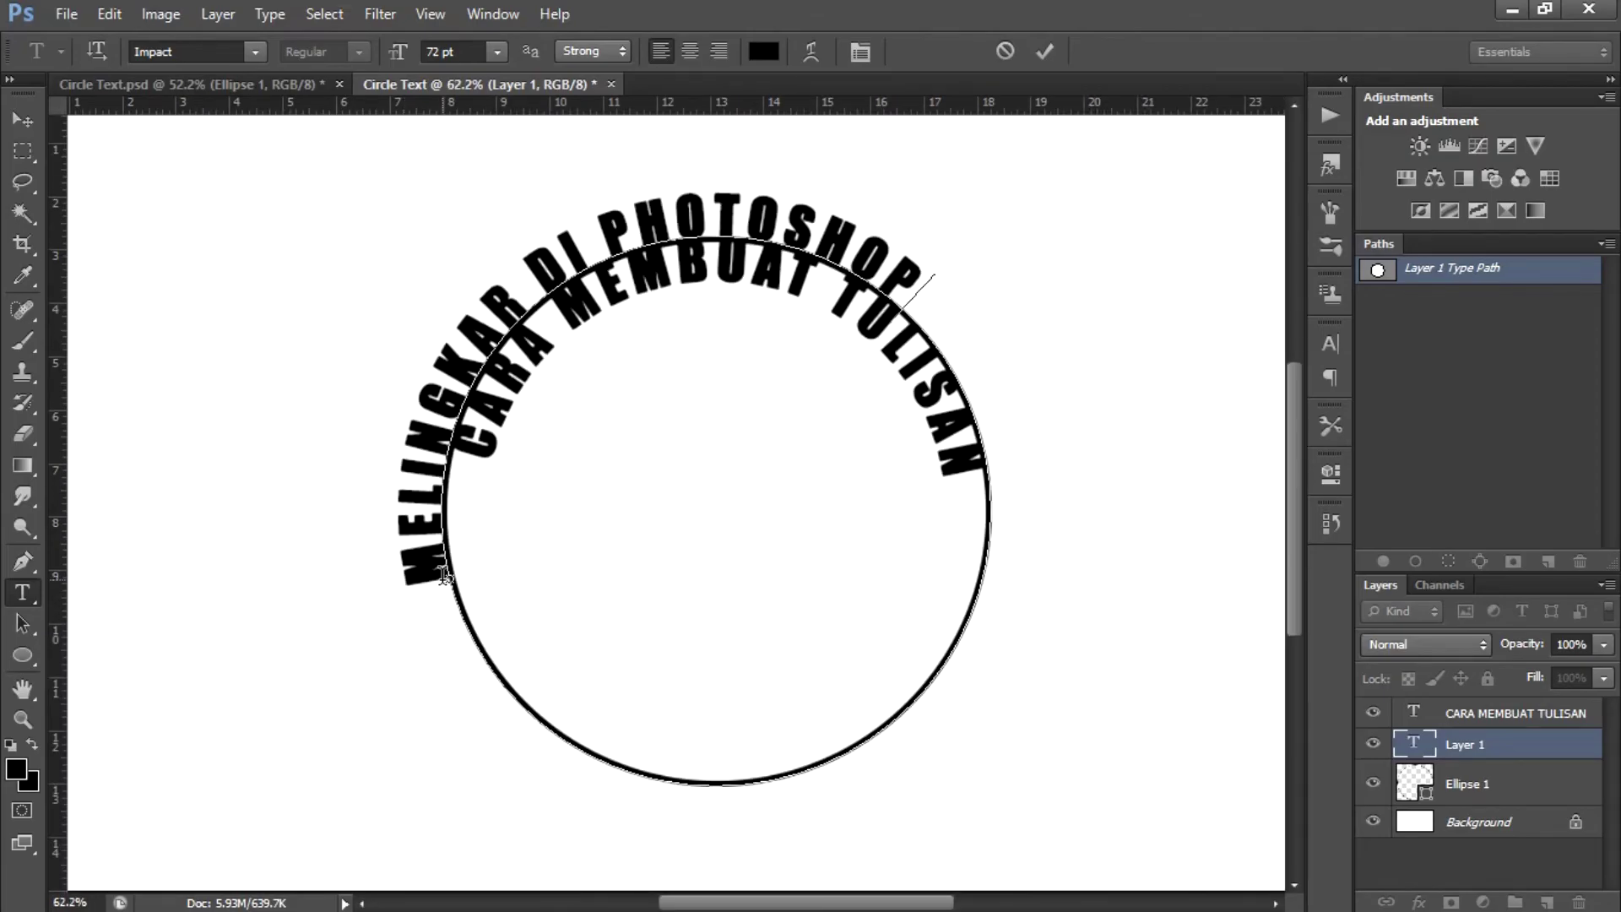
{"action": "key", "text": "ctrl"}
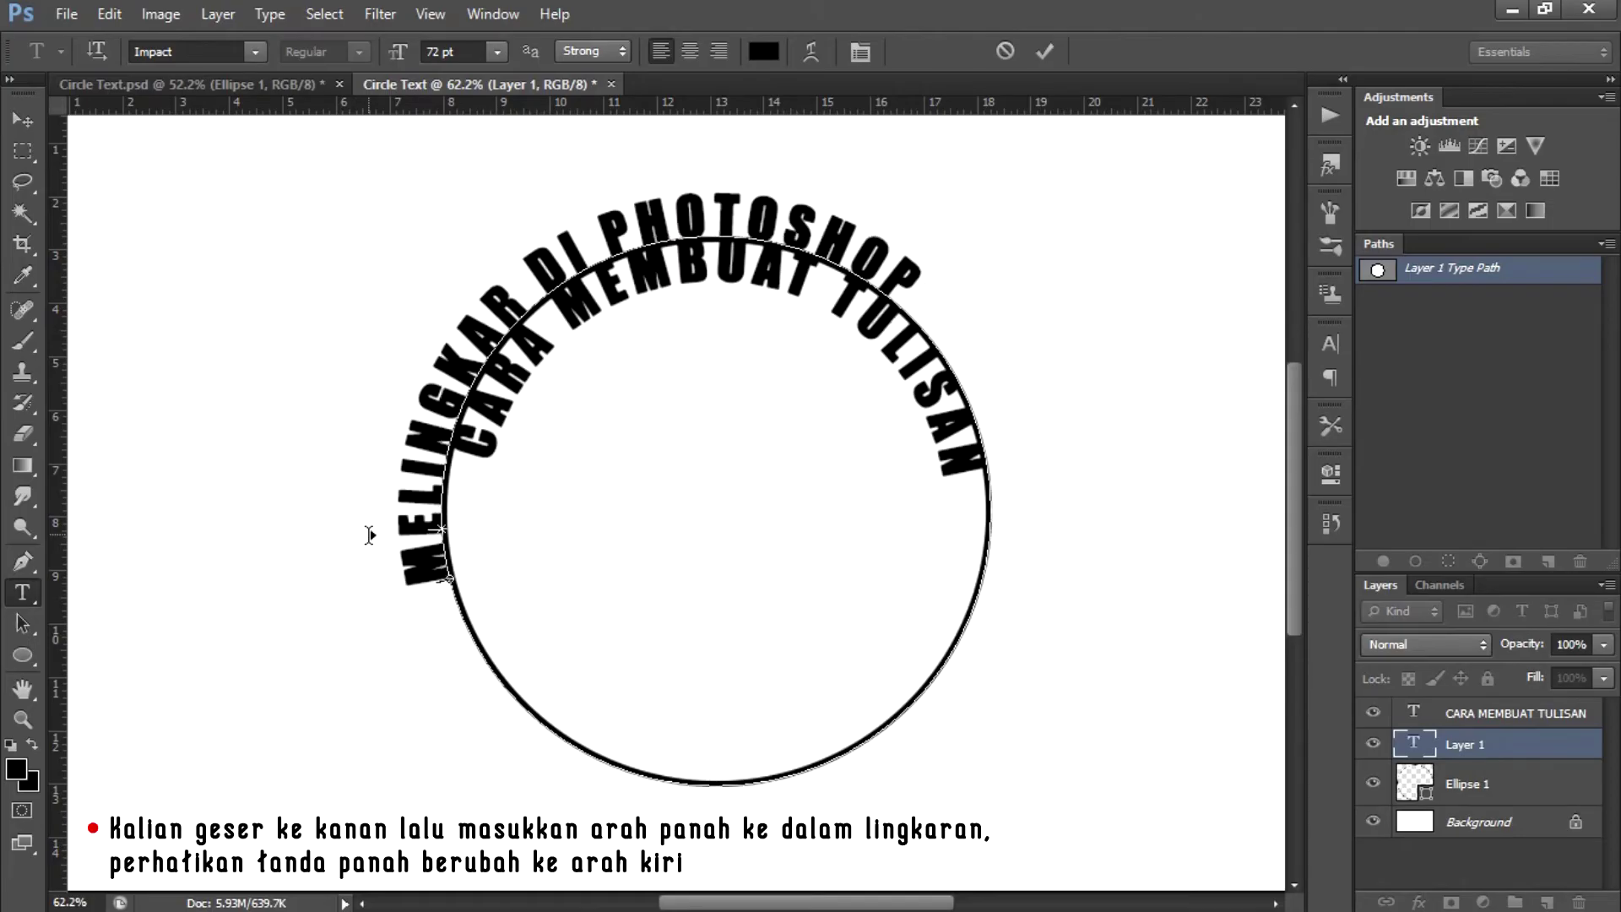
Reposition MELINGKAR DI PHOTOSHOP onto the circle's lower arc, reading left to right
{"action": "mouse_move", "coordinate": [369, 534]}
{"action": "left_mouse_down"}
{"action": "mouse_move", "coordinate": [391, 398]}
{"action": "mouse_move", "coordinate": [459, 282]}
{"action": "mouse_move", "coordinate": [554, 243]}
{"action": "left_mouse_up"}
{"action": "left_click_drag", "start_coordinate": [590, 227], "coordinate": [746, 275]}
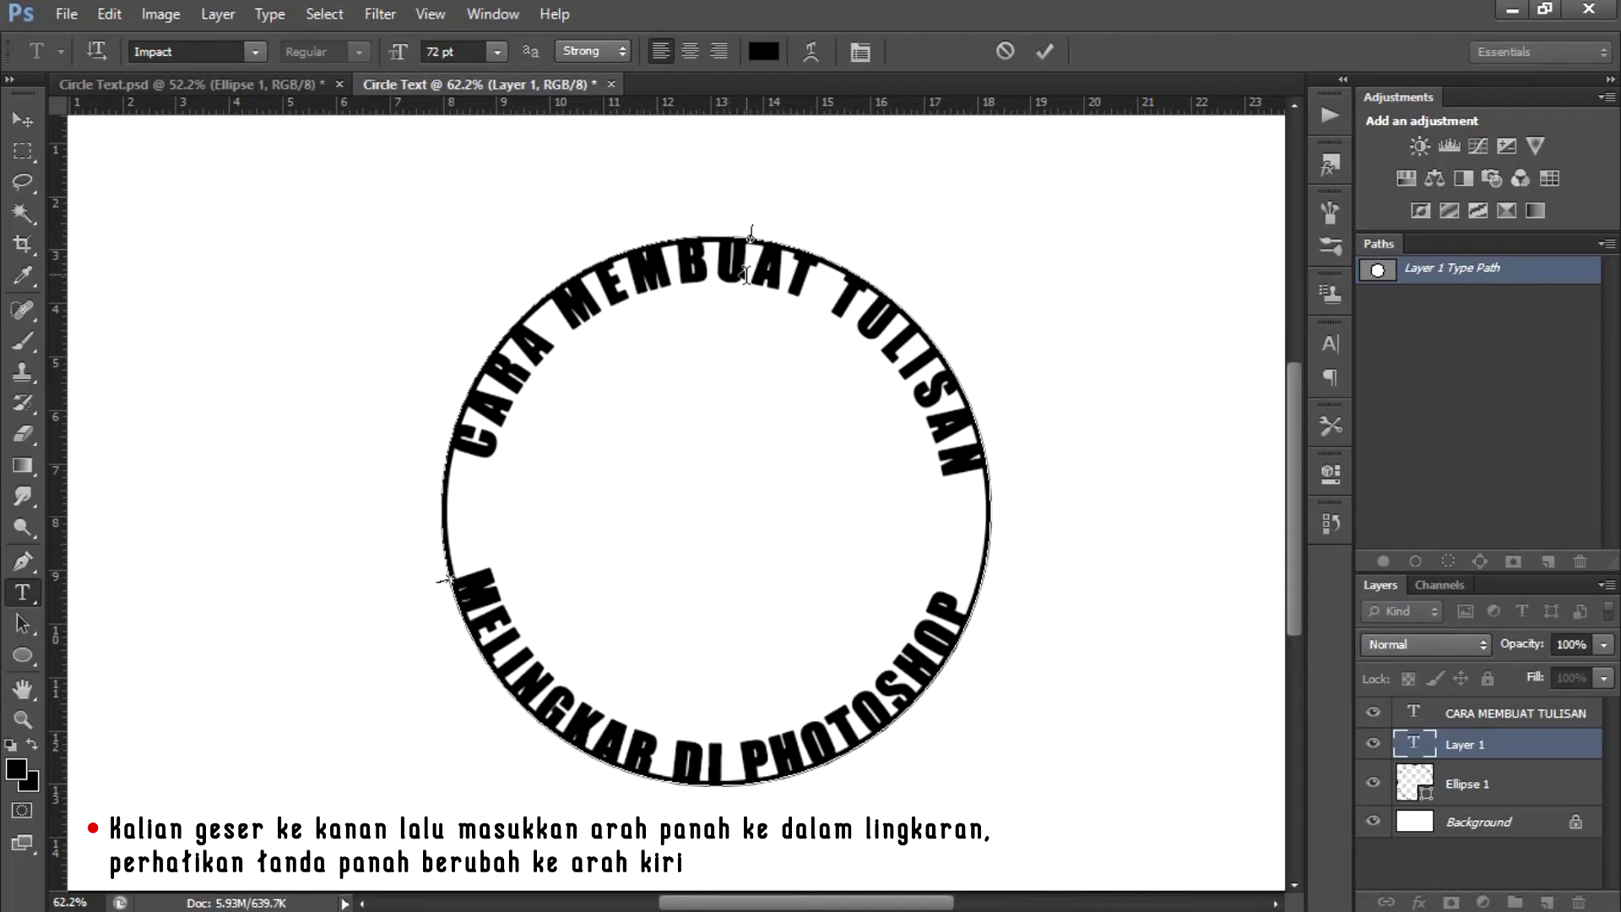
{"action": "key", "text": "ctrl"}
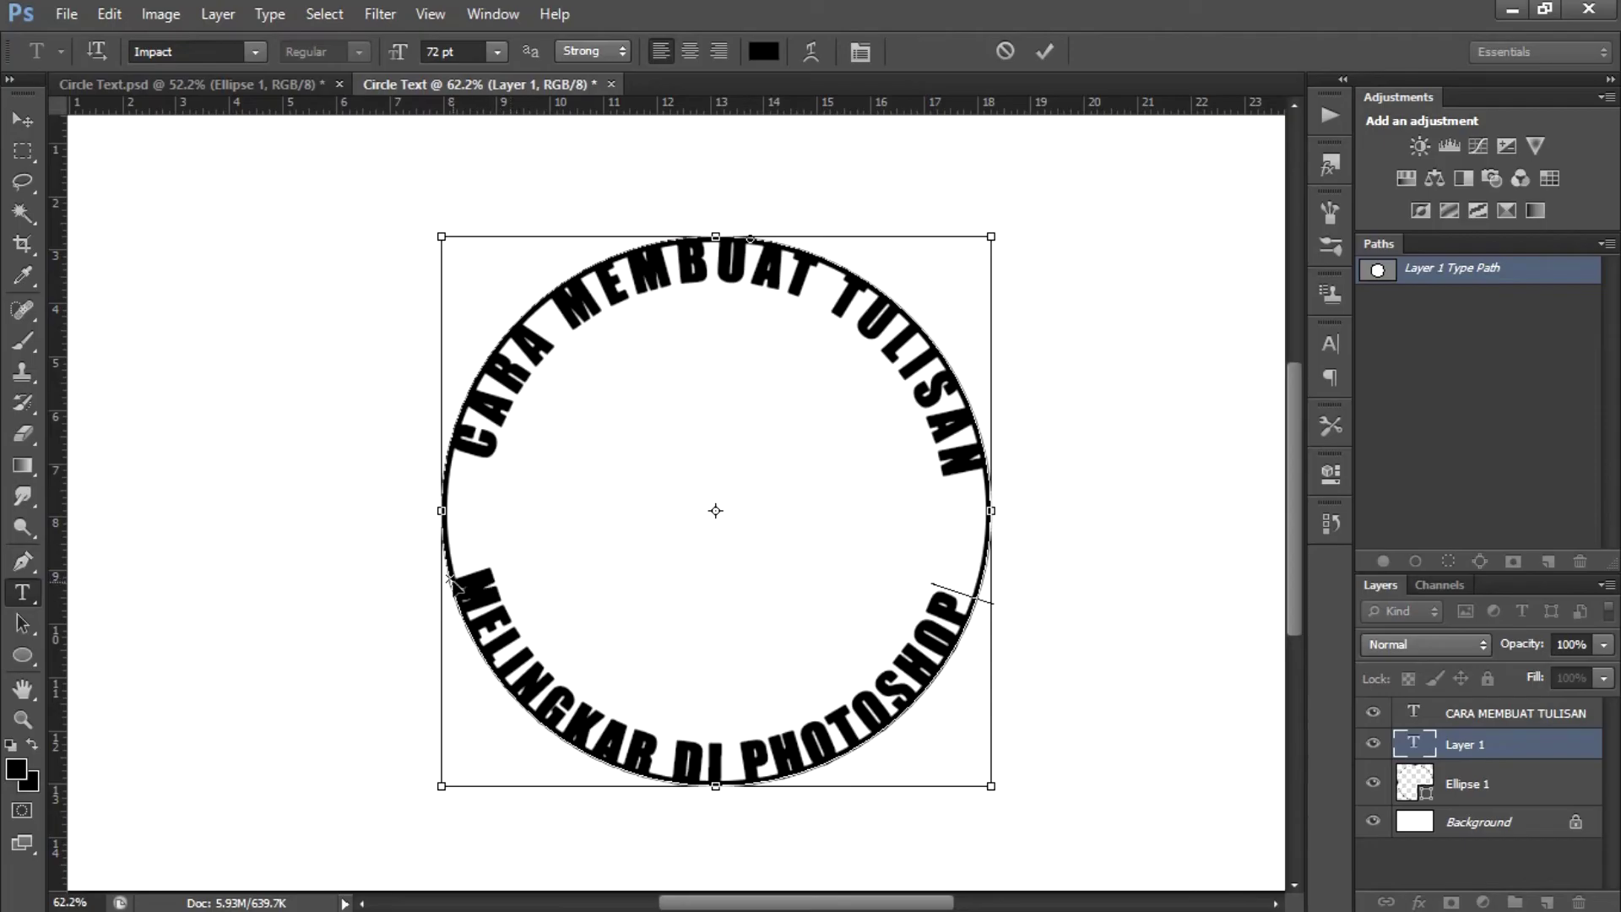
{"action": "left_click_drag", "start_coordinate": [454, 581], "coordinate": [451, 593]}
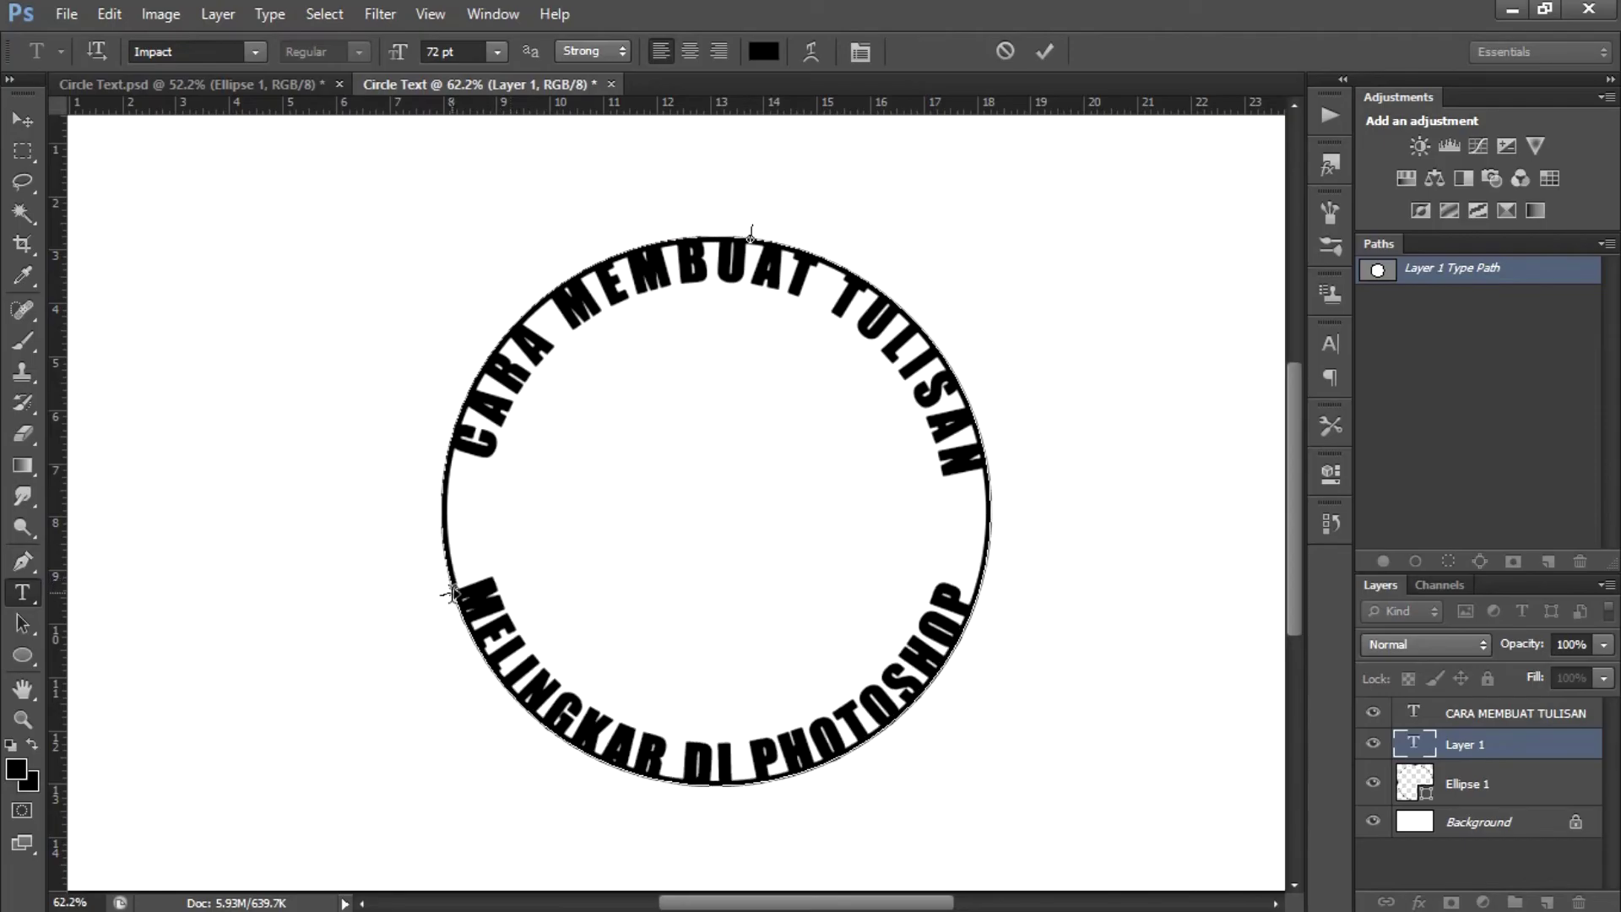
{"action": "left_click_drag", "start_coordinate": [452, 594], "coordinate": [446, 585]}
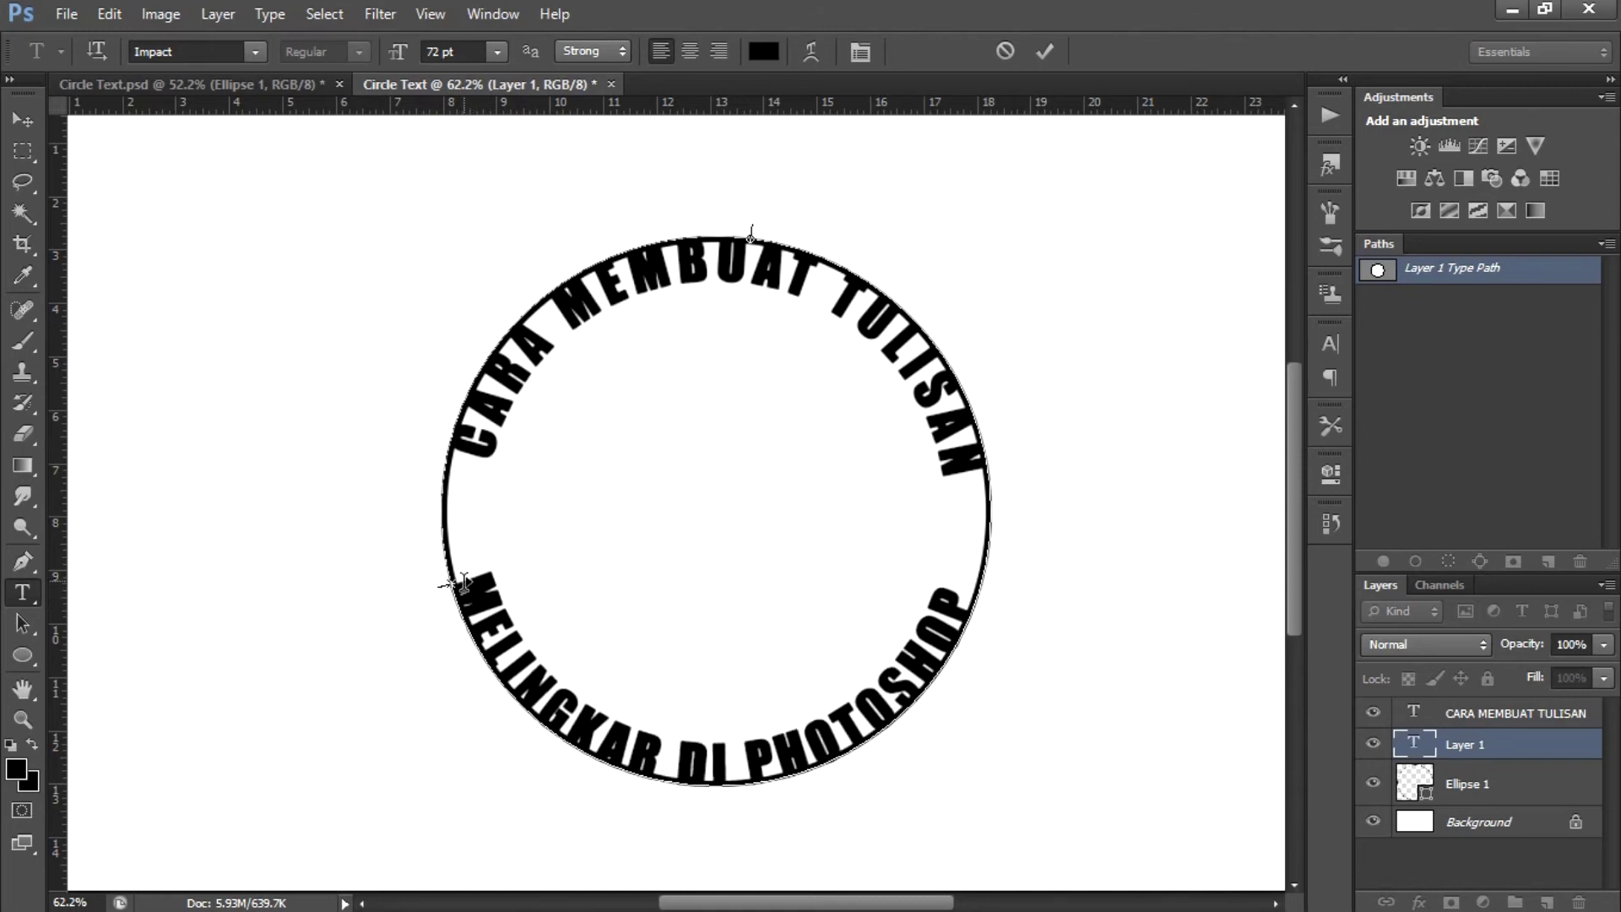
{"action": "left_click_drag", "start_coordinate": [464, 580], "coordinate": [456, 575]}
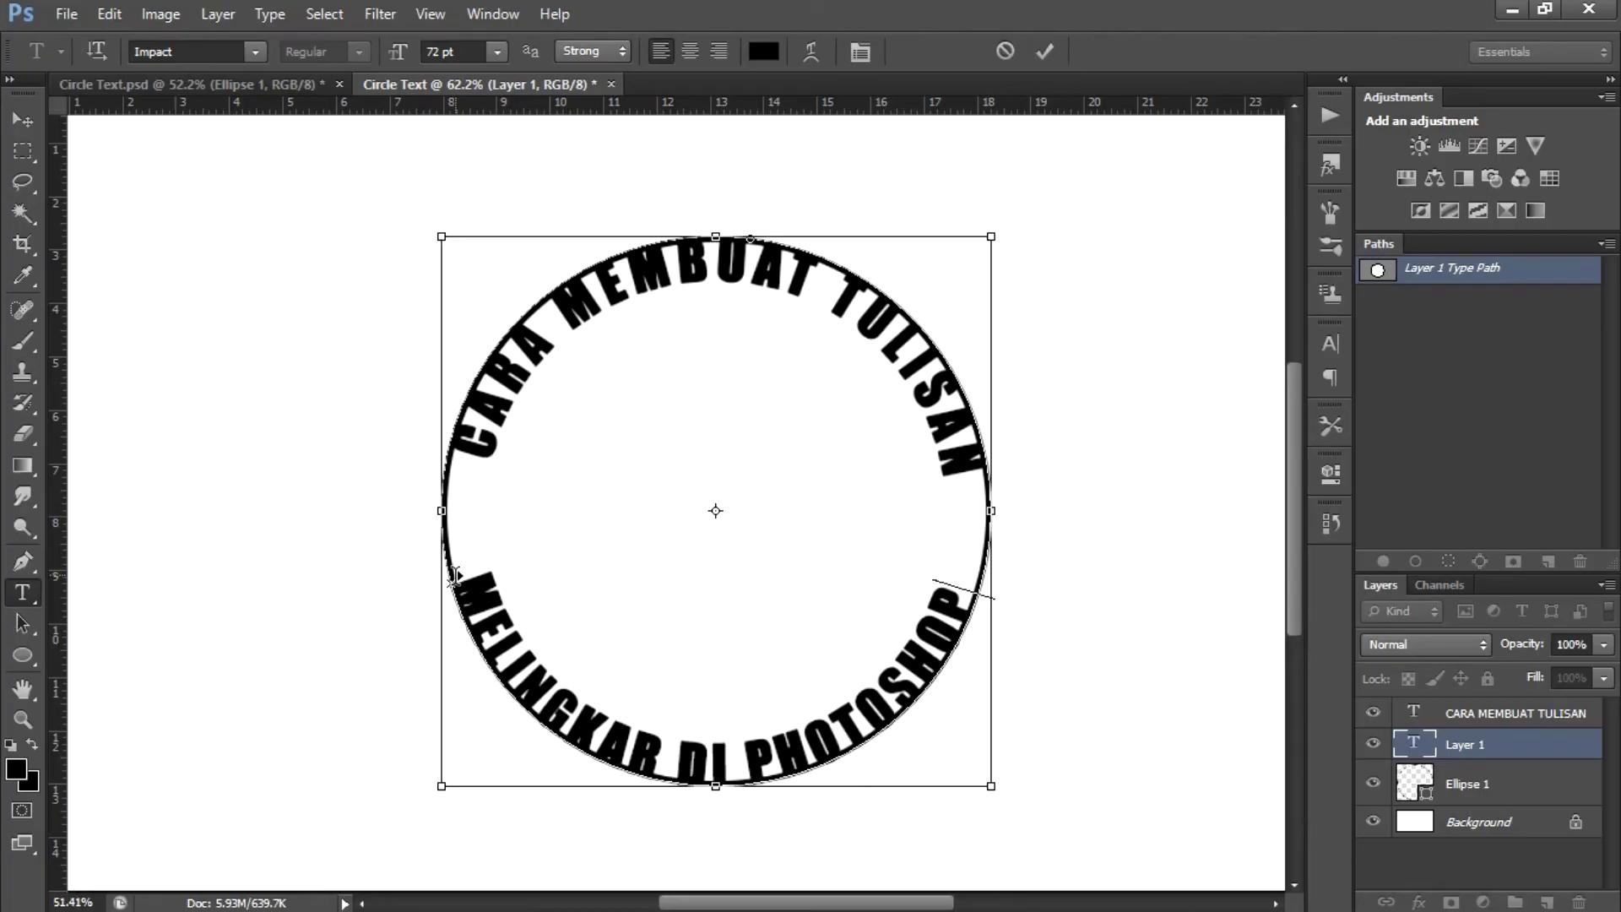
{"action": "scroll", "coordinate": [455, 575], "scroll_direction": "down", "scroll_amount": 1}
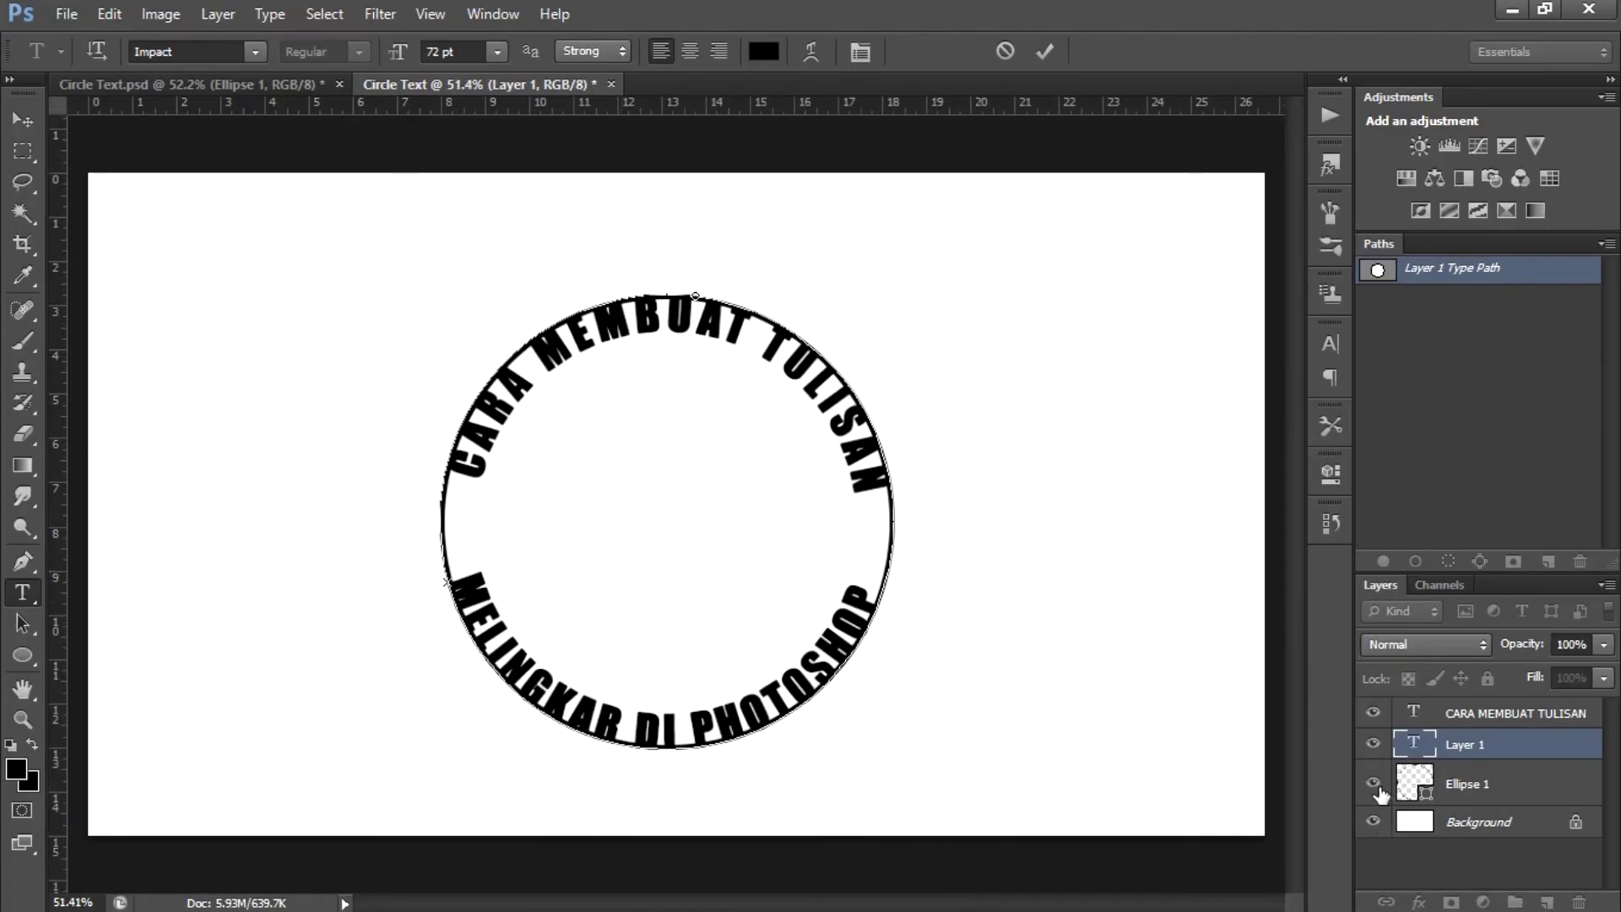
Commit the MELINGKAR DI PHOTOSHOP text, check it by toggling Ellipse 1 visibility, then reselect Ellipse 1
{"action": "left_click", "coordinate": [1374, 785]}
{"action": "left_click", "coordinate": [1373, 786]}
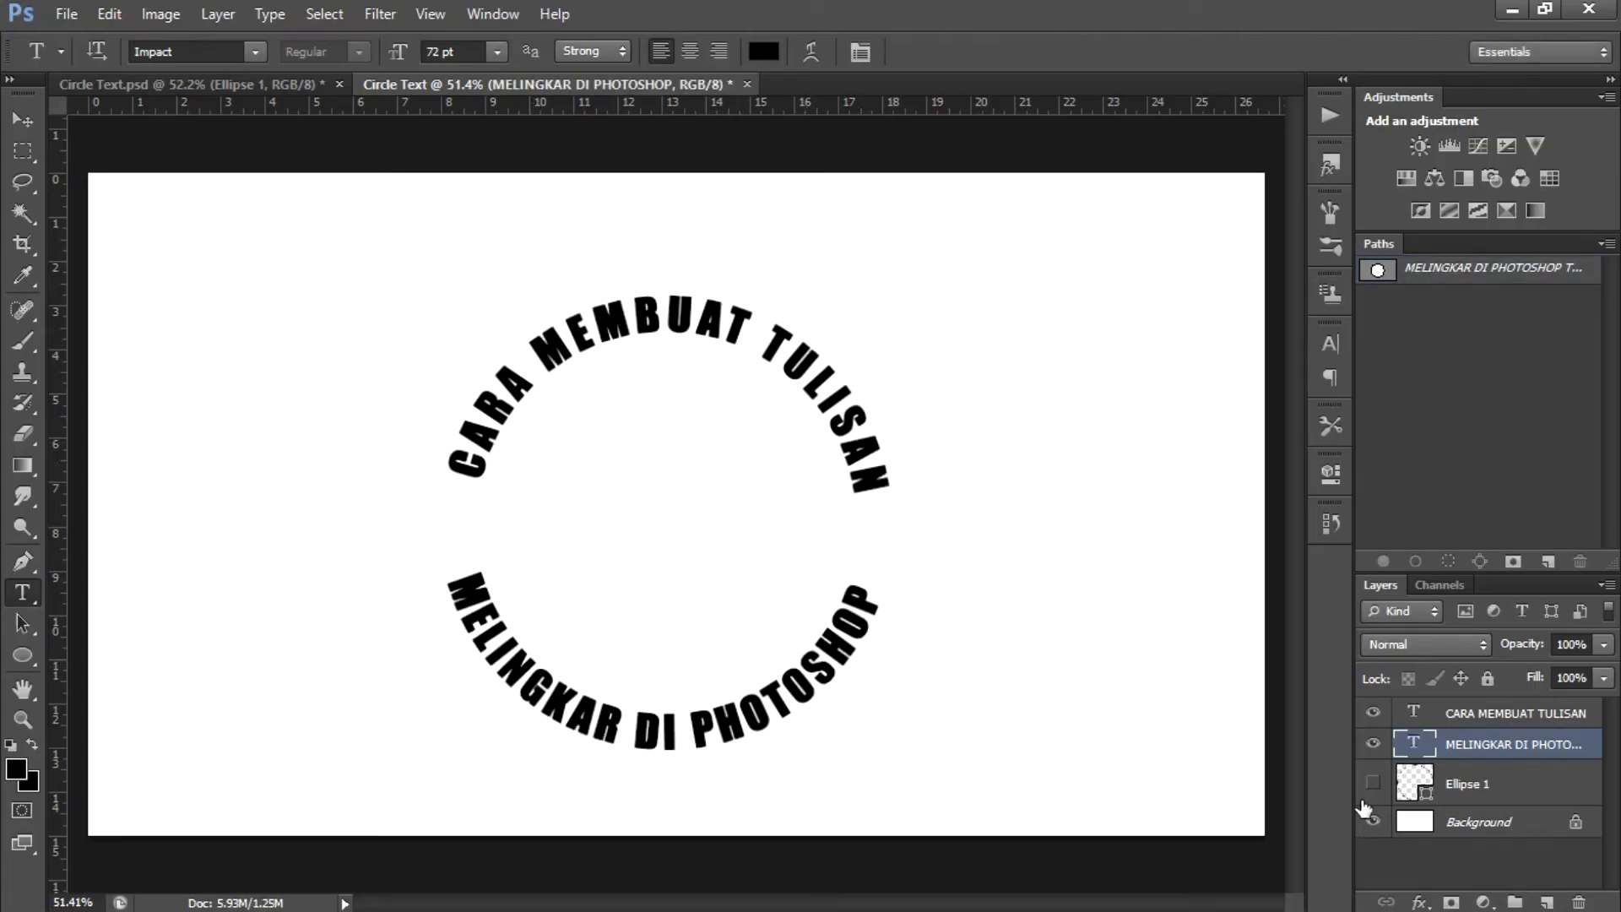
{"action": "left_click", "coordinate": [1373, 783]}
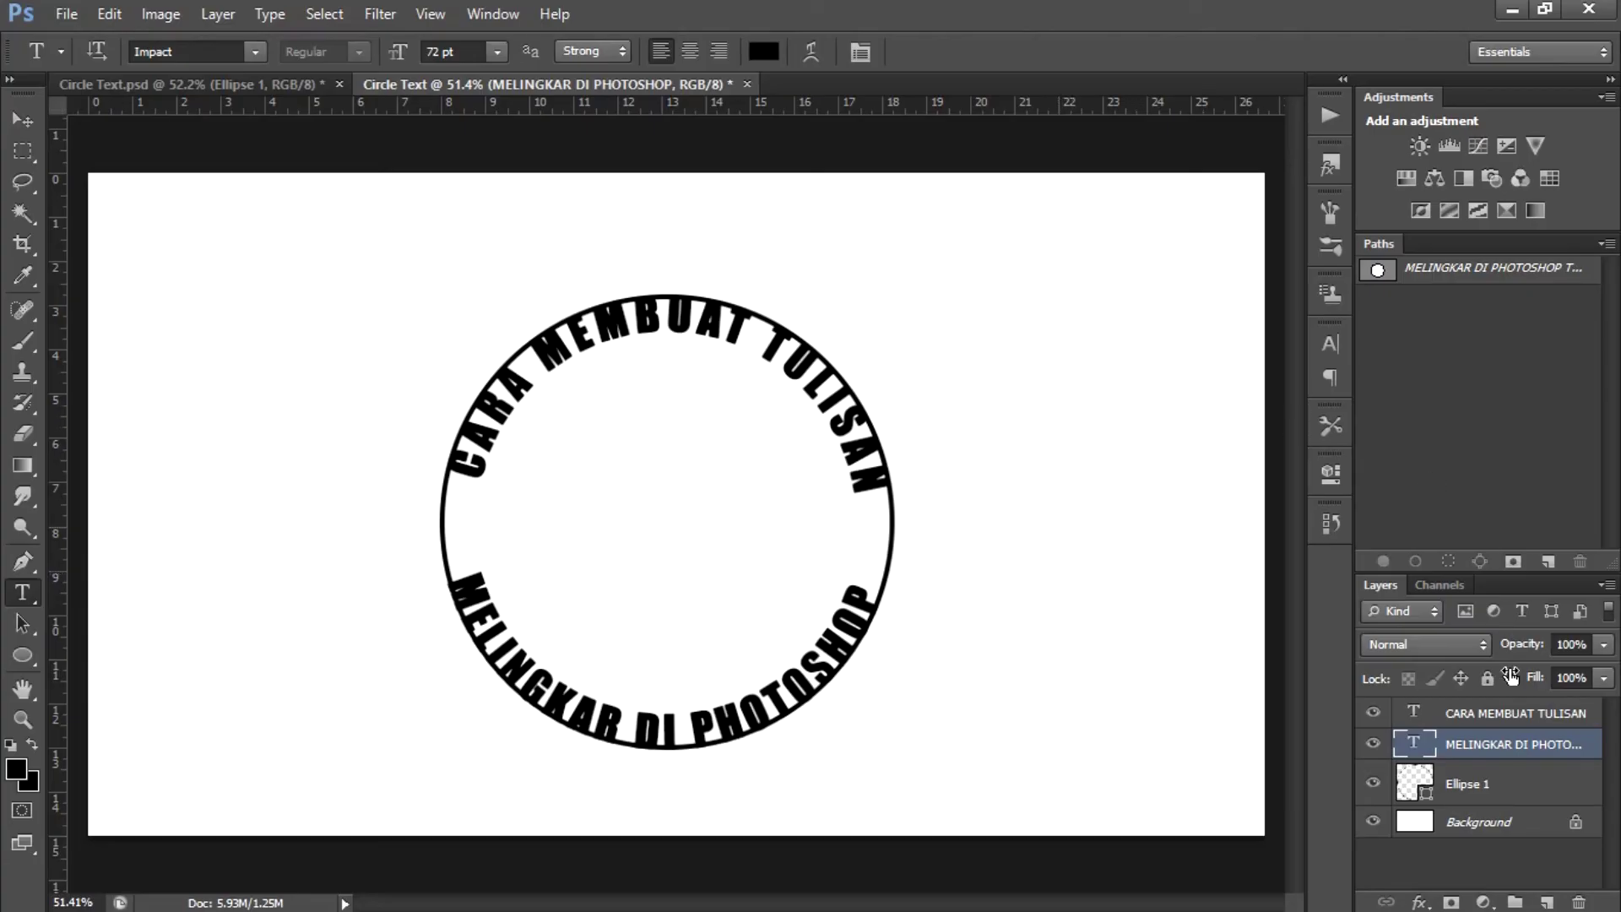
{"action": "left_click", "coordinate": [1506, 793]}
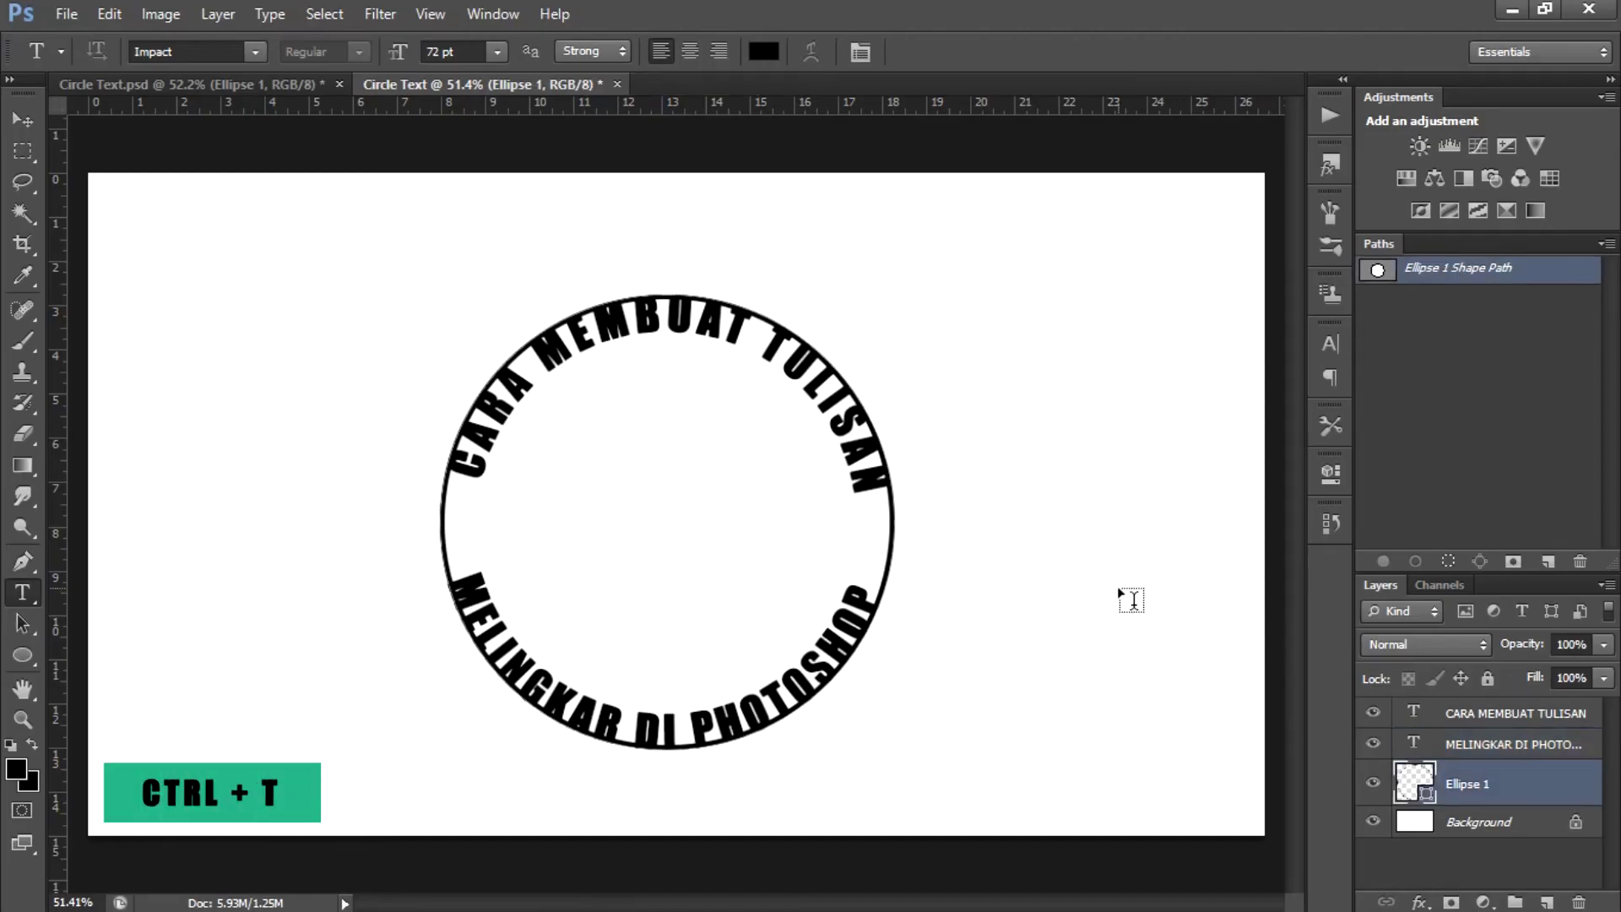
Scale the Ellipse 1 ring around its centre to about 102.83% and apply it
{"action": "key", "text": "ctrl+t"}
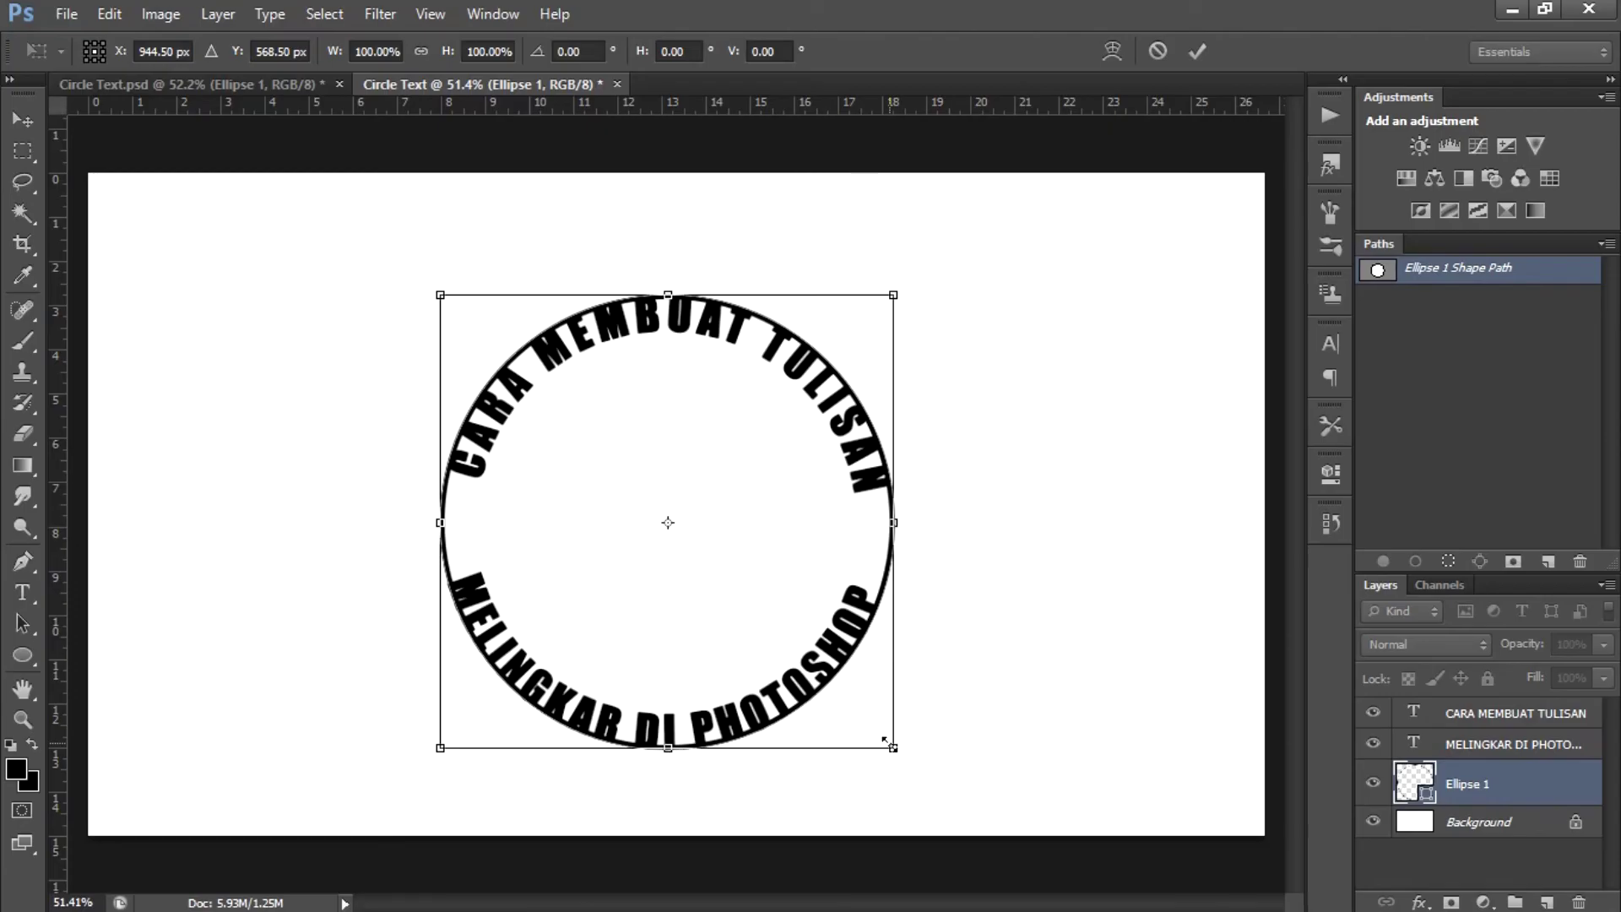
{"action": "left_click_drag", "start_coordinate": [885, 742], "coordinate": [893, 748]}
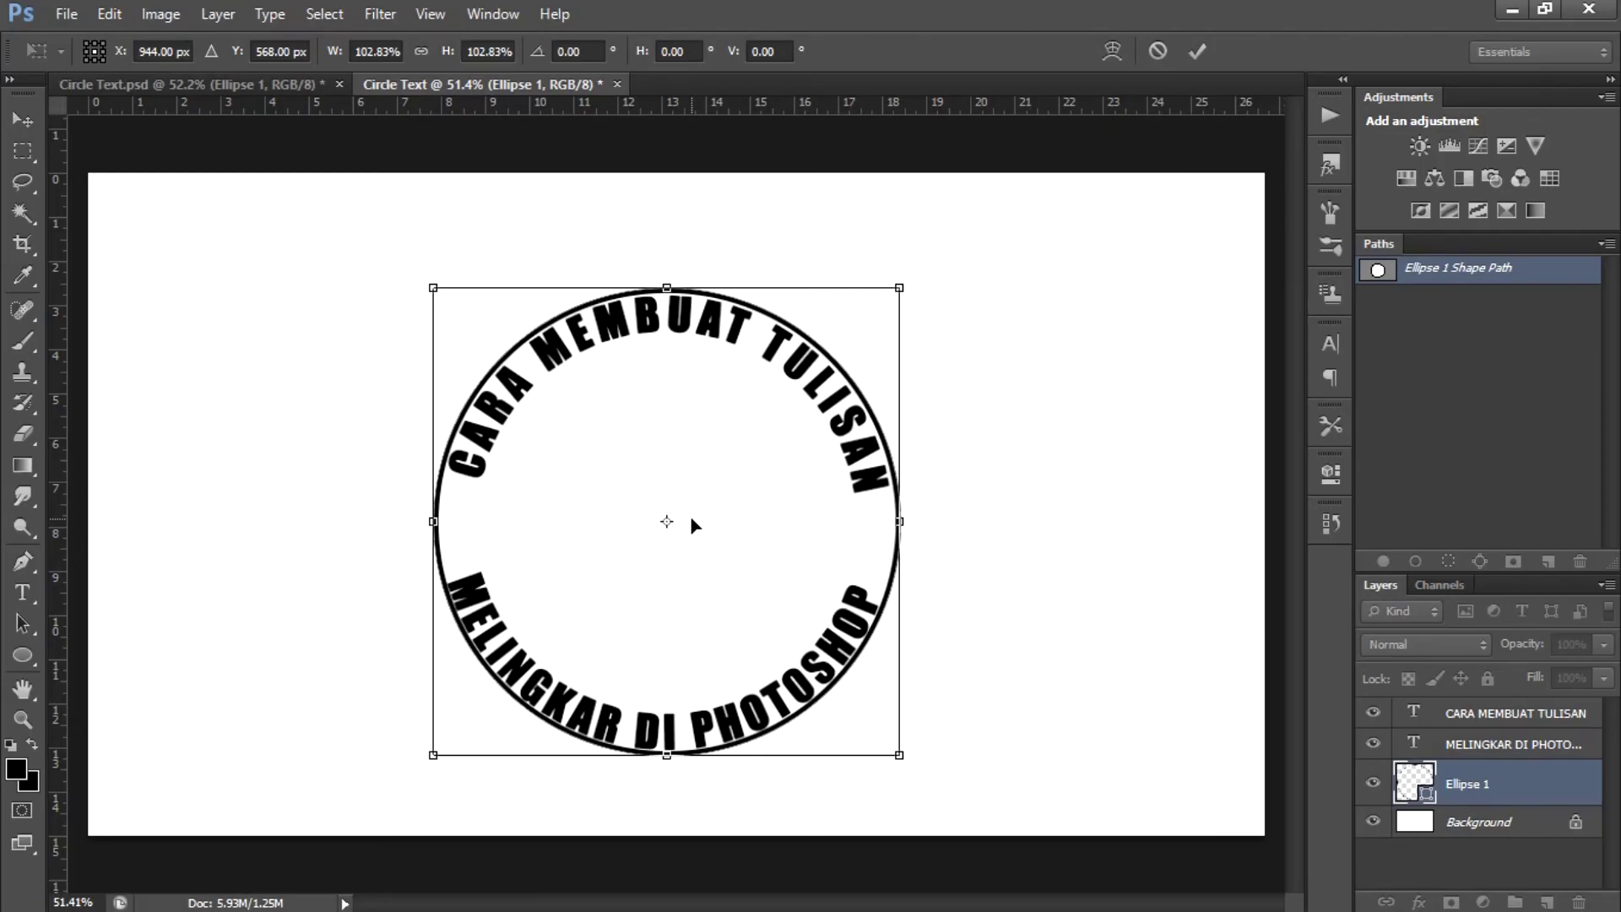
{"action": "key", "text": "Return"}
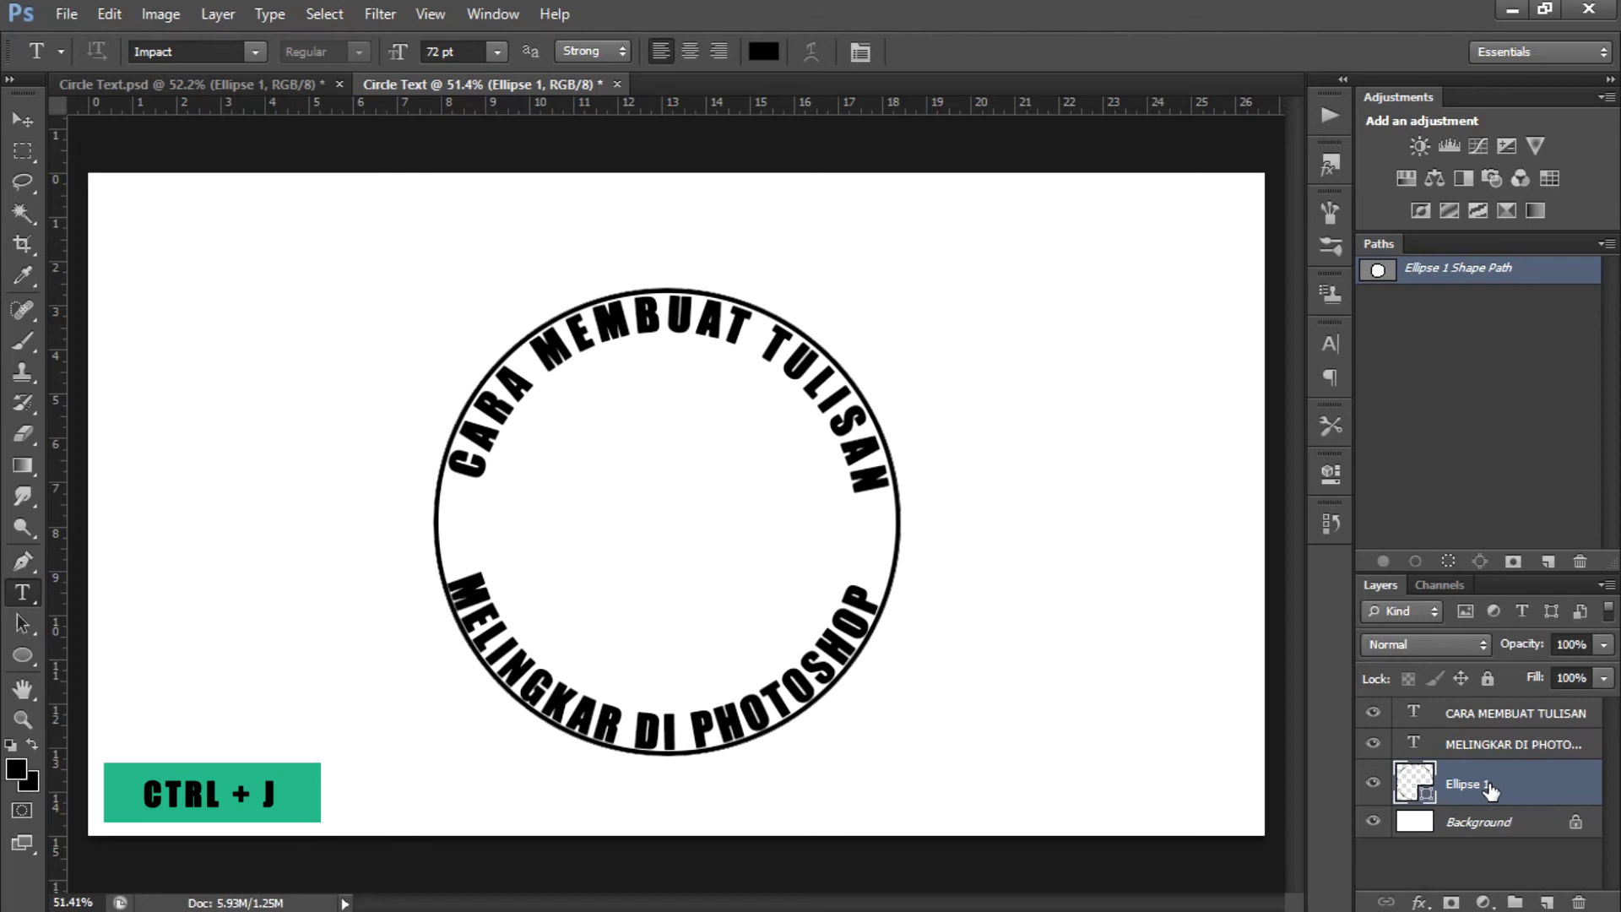
Duplicate Ellipse 1 and shrink the copy to about 79.92% as an inner ring
{"action": "key", "text": "ctrl+j"}
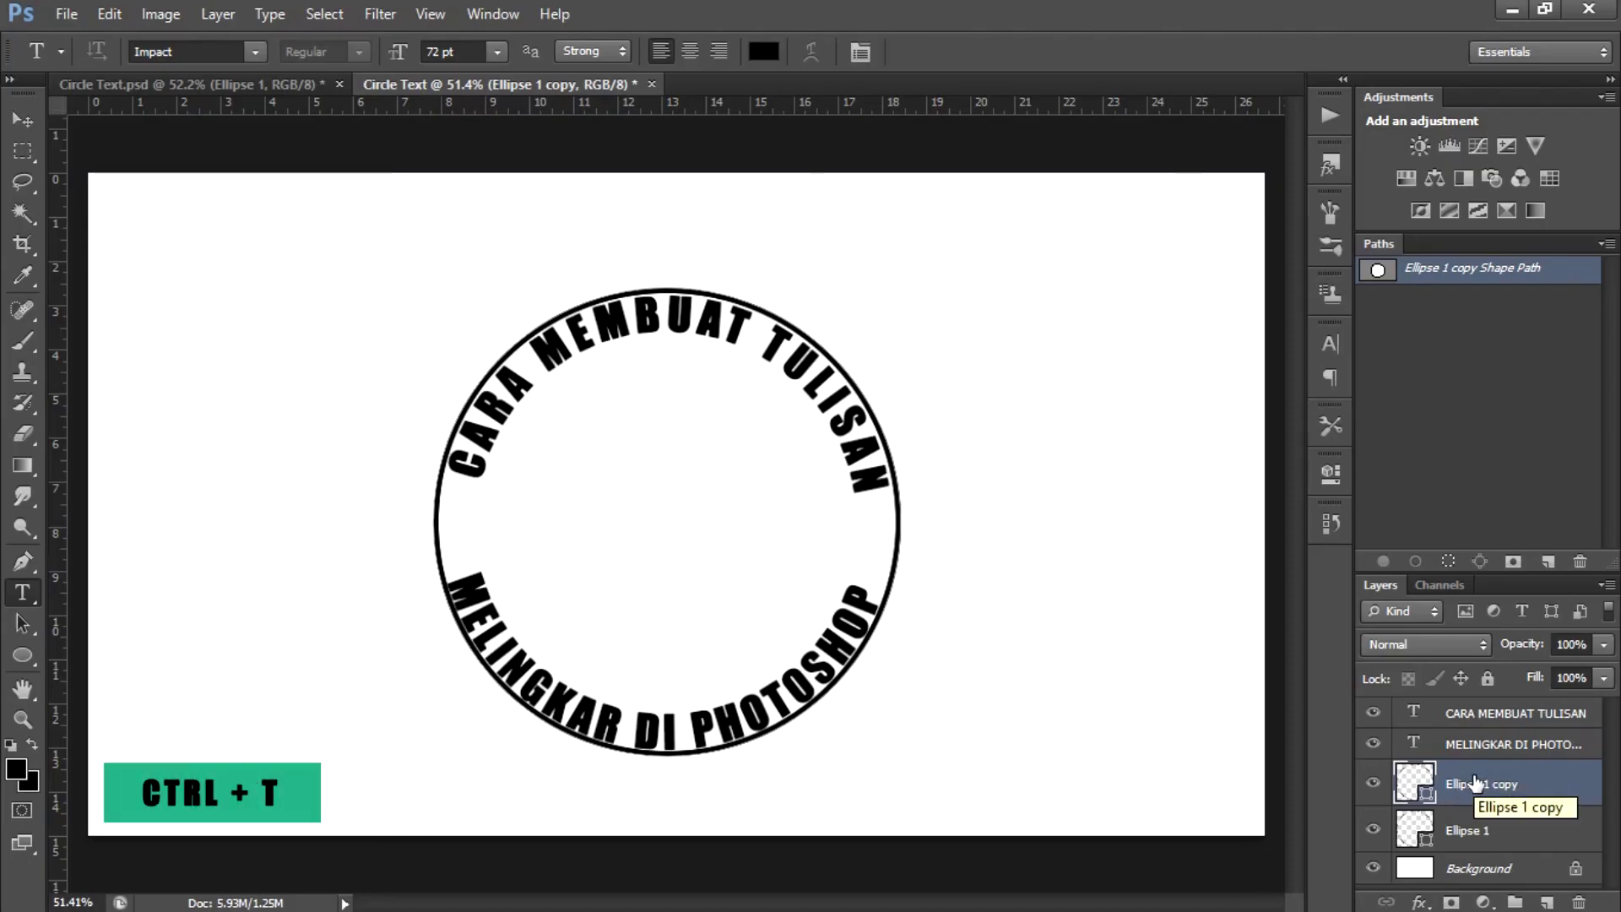
{"action": "key", "text": "ctrl+t"}
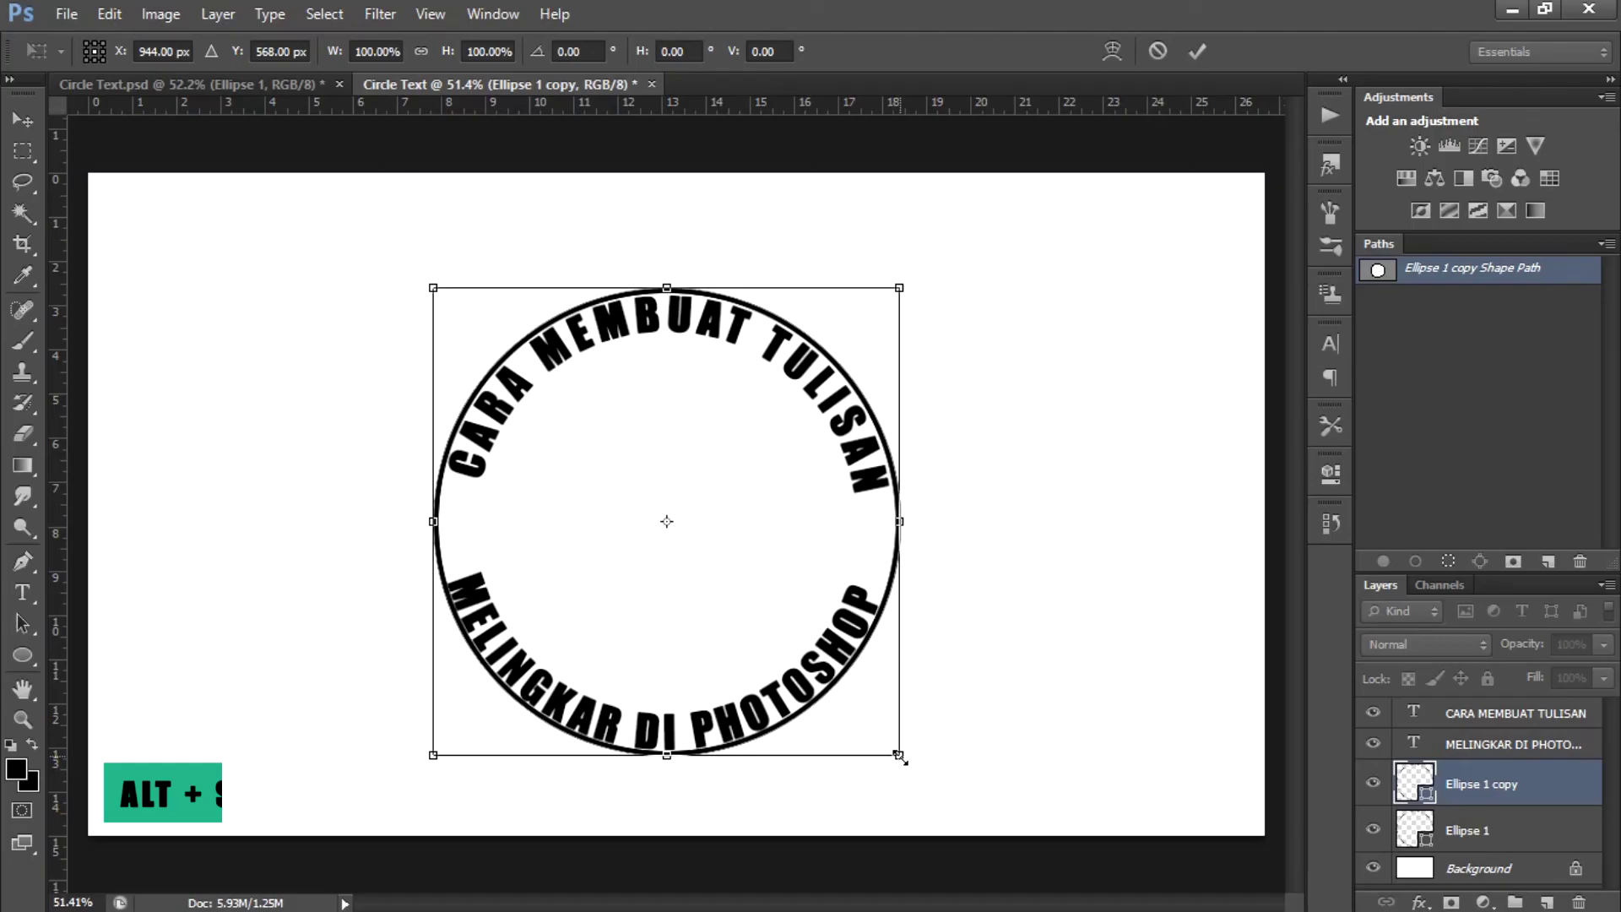
{"action": "left_click_drag", "start_coordinate": [898, 755], "coordinate": [858, 700]}
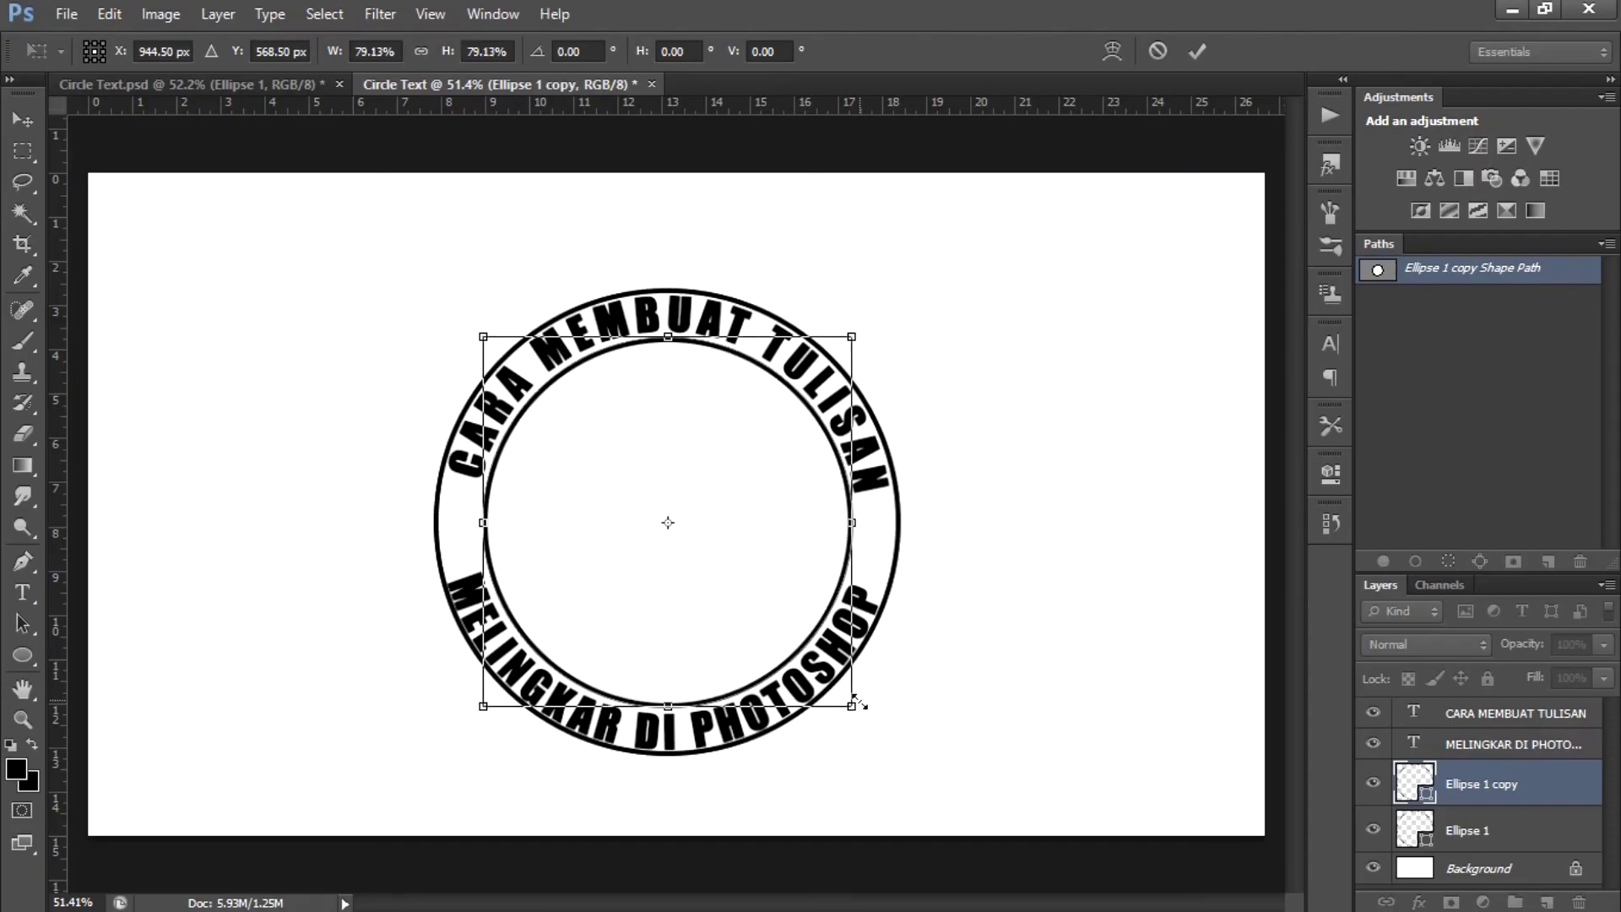
{"action": "left_click_drag", "start_coordinate": [859, 700], "coordinate": [860, 698]}
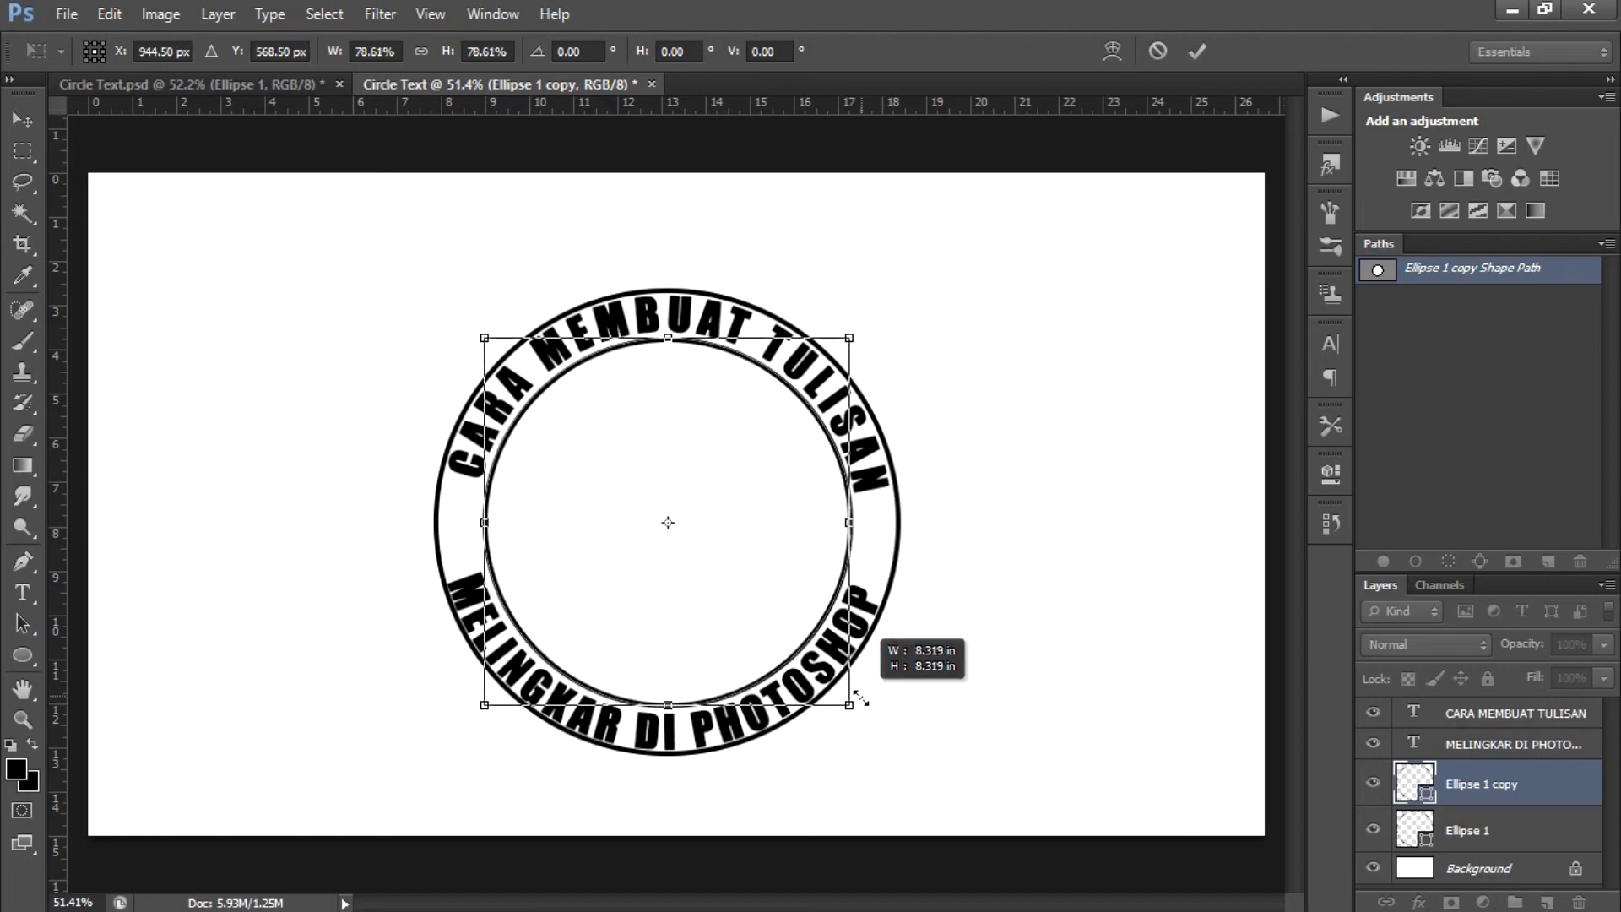
{"action": "left_click_drag", "start_coordinate": [850, 703], "coordinate": [854, 711]}
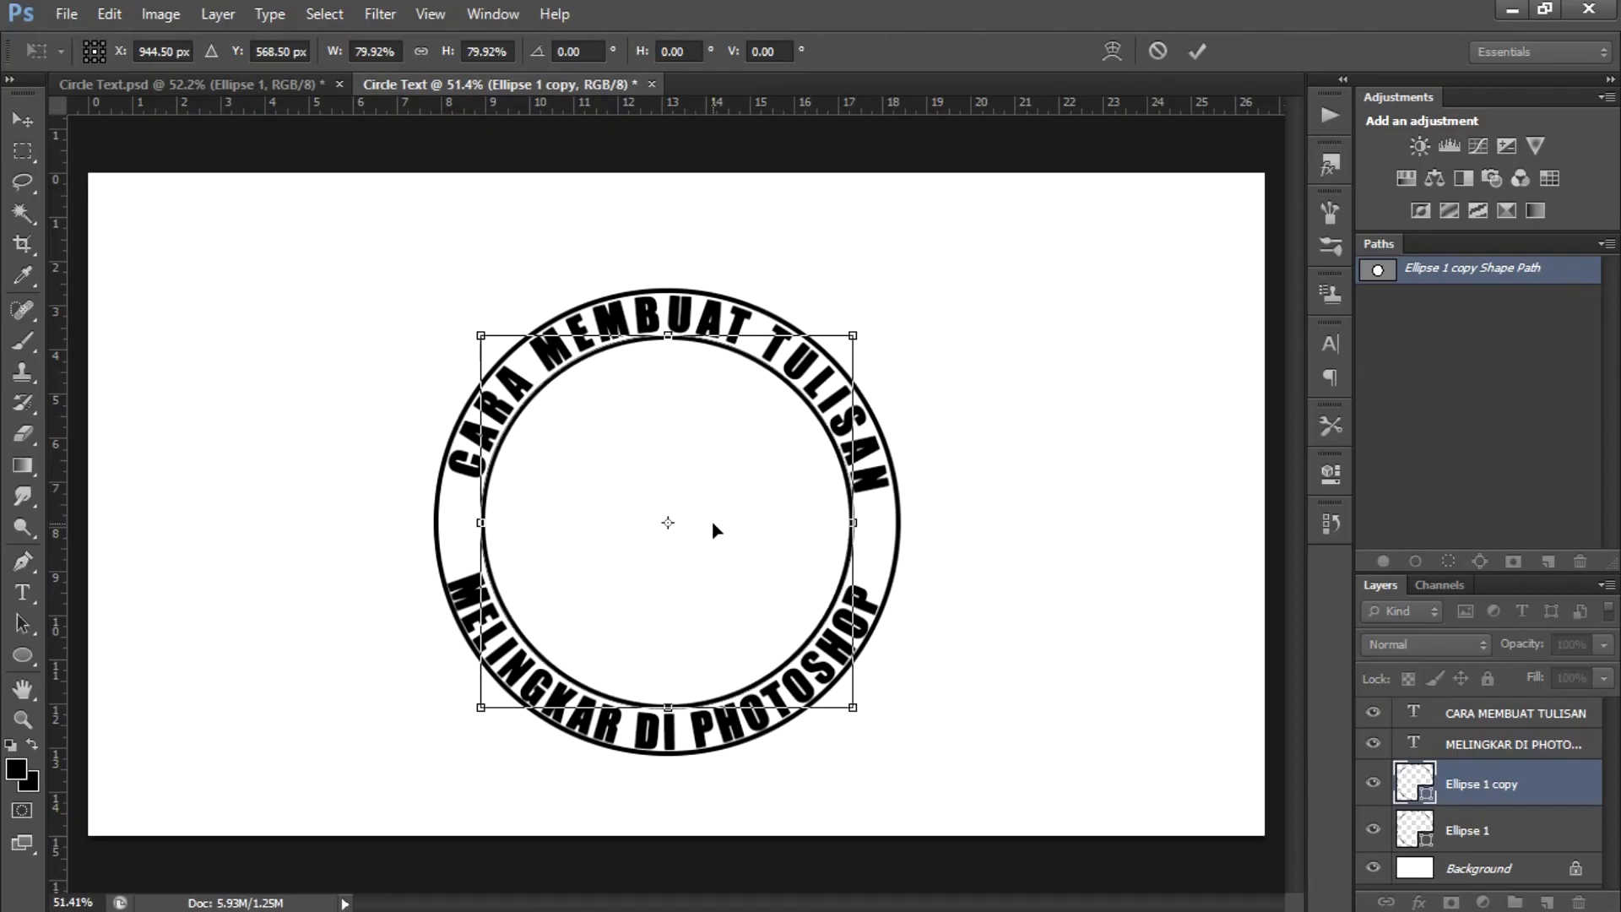
{"action": "key", "text": "t"}
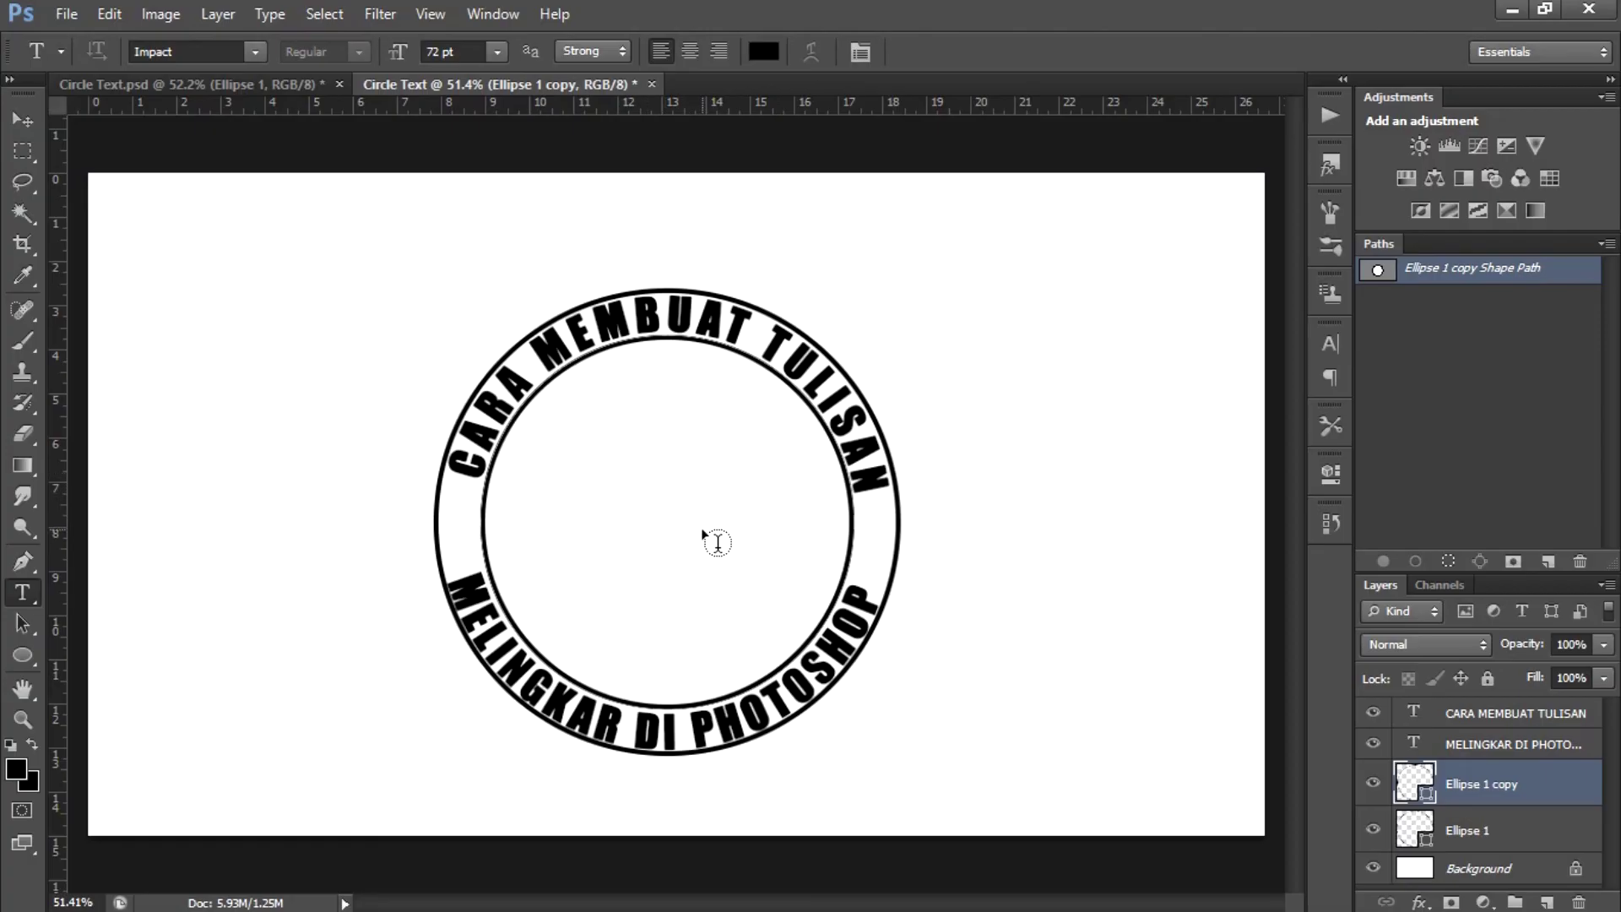
Place LOGO DESAIN ART RAF.png into the document and scale it down to about 78%
{"action": "left_click", "coordinate": [74, 13]}
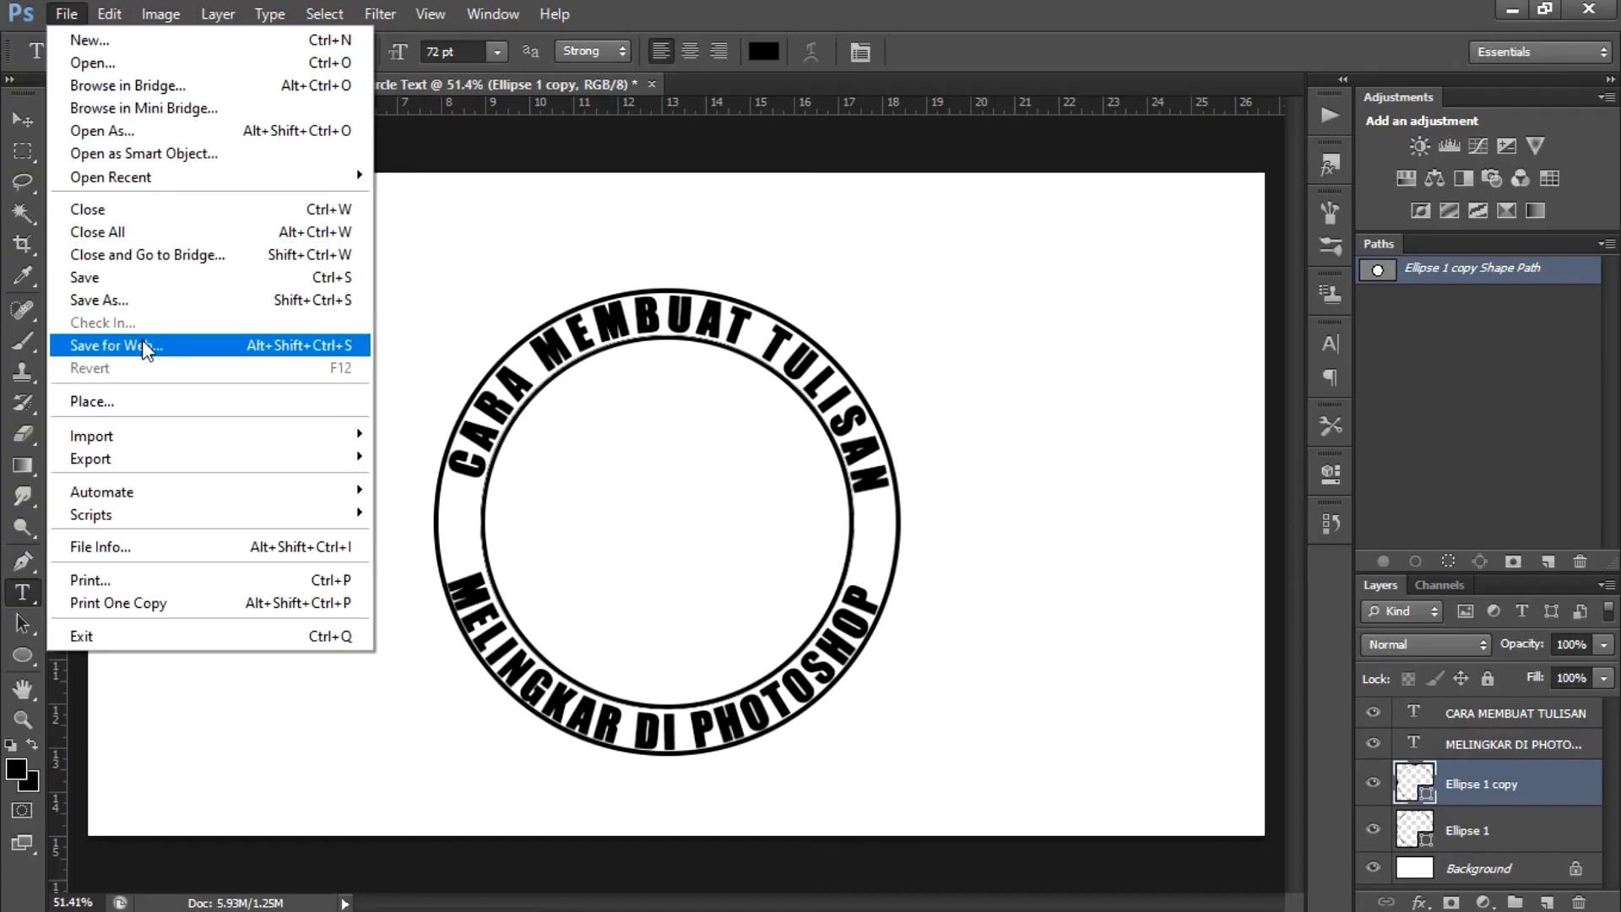
{"action": "left_click", "coordinate": [138, 402]}
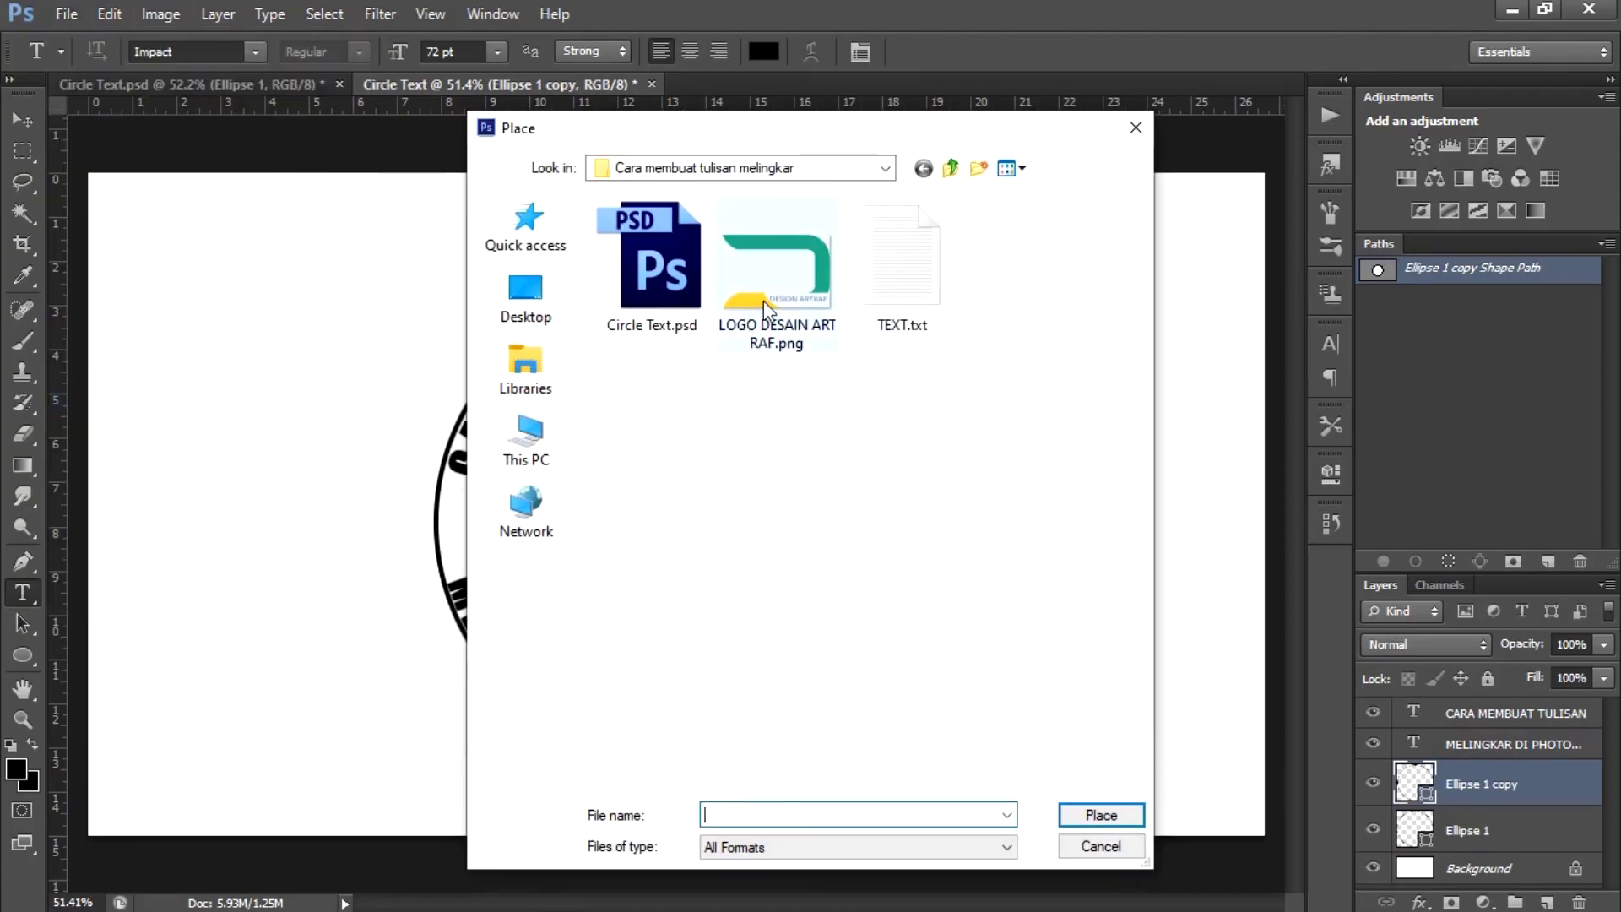
{"action": "left_click", "coordinate": [763, 300]}
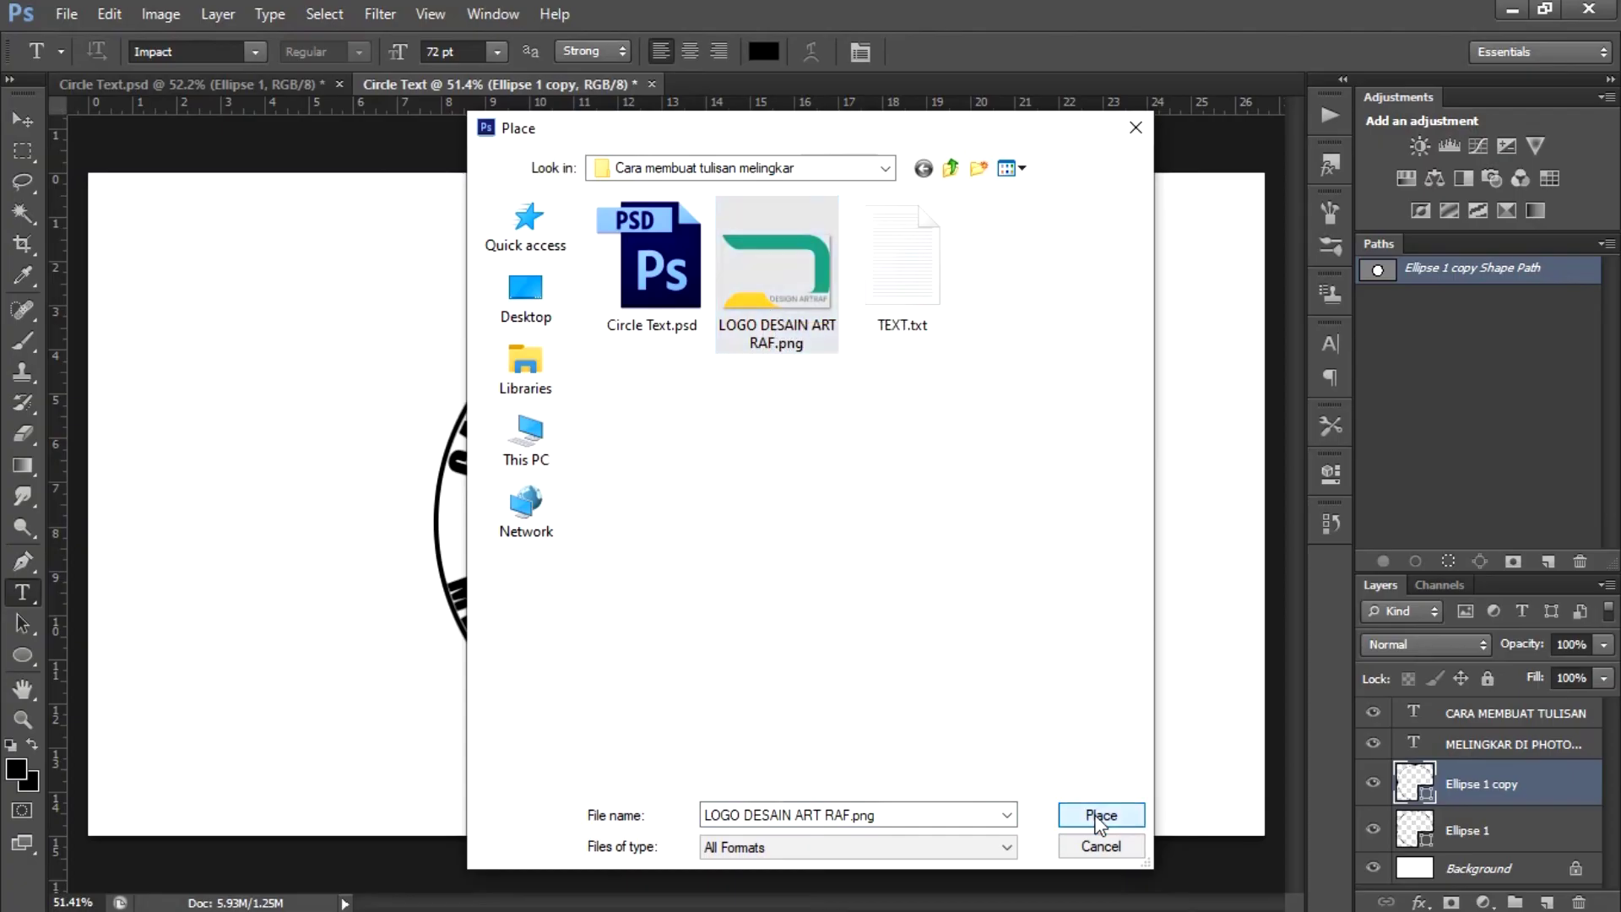
{"action": "left_click", "coordinate": [1099, 816]}
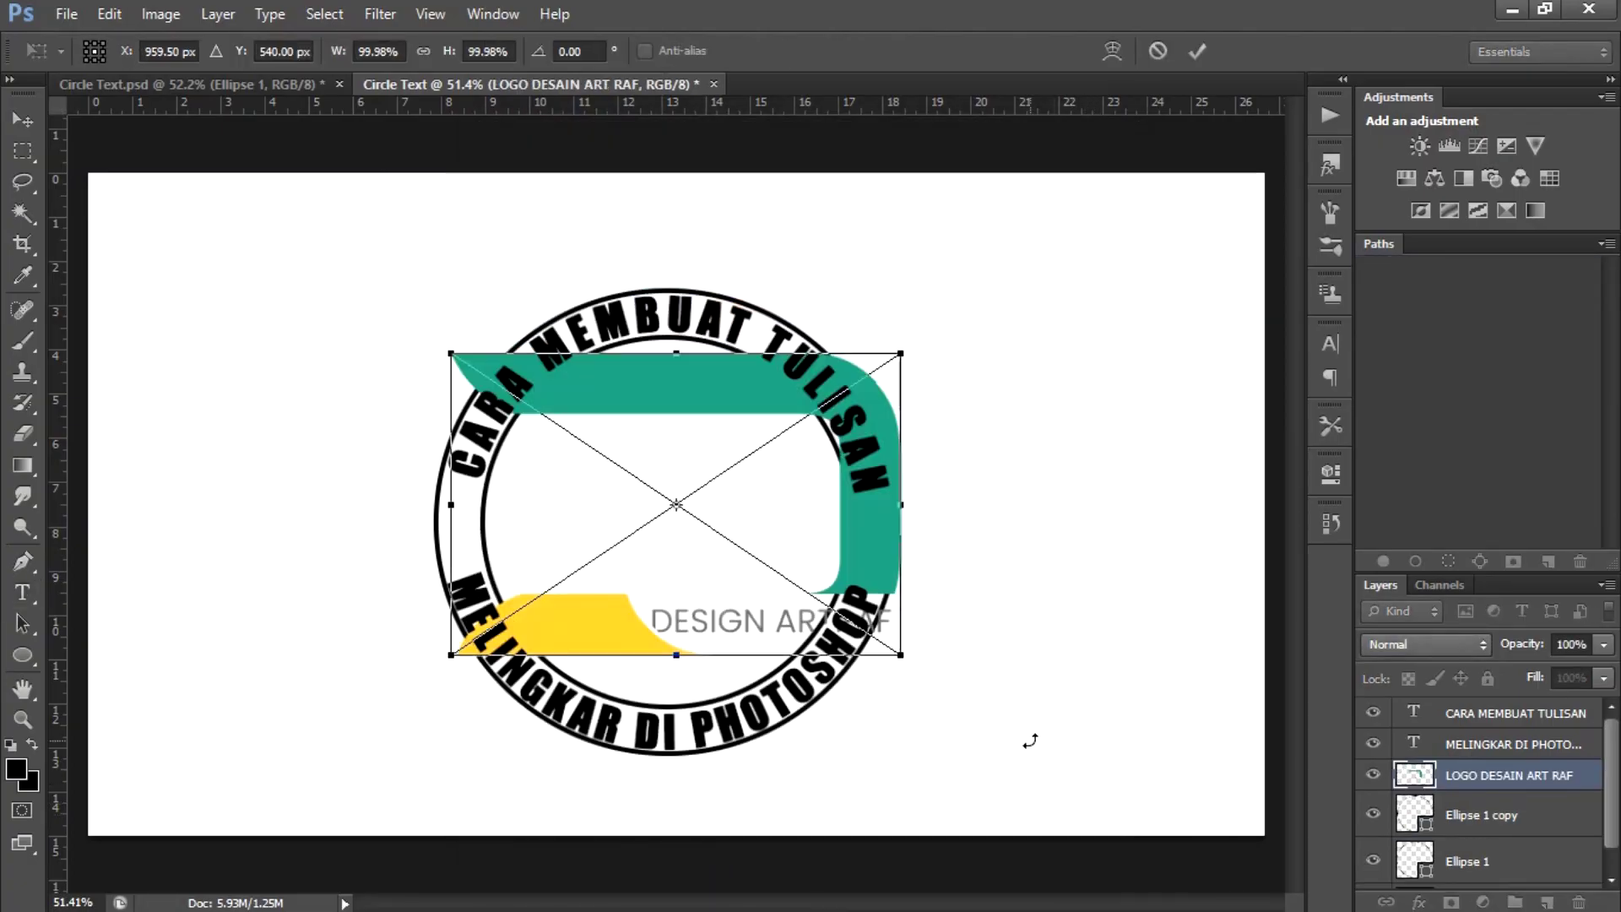
{"action": "left_click_drag", "start_coordinate": [900, 655], "coordinate": [798, 584]}
{"action": "key", "text": "Return"}
Move the logo into the centre of the inner ring with the Move tool
{"action": "key", "text": "t"}
{"action": "left_click", "coordinate": [734, 524]}
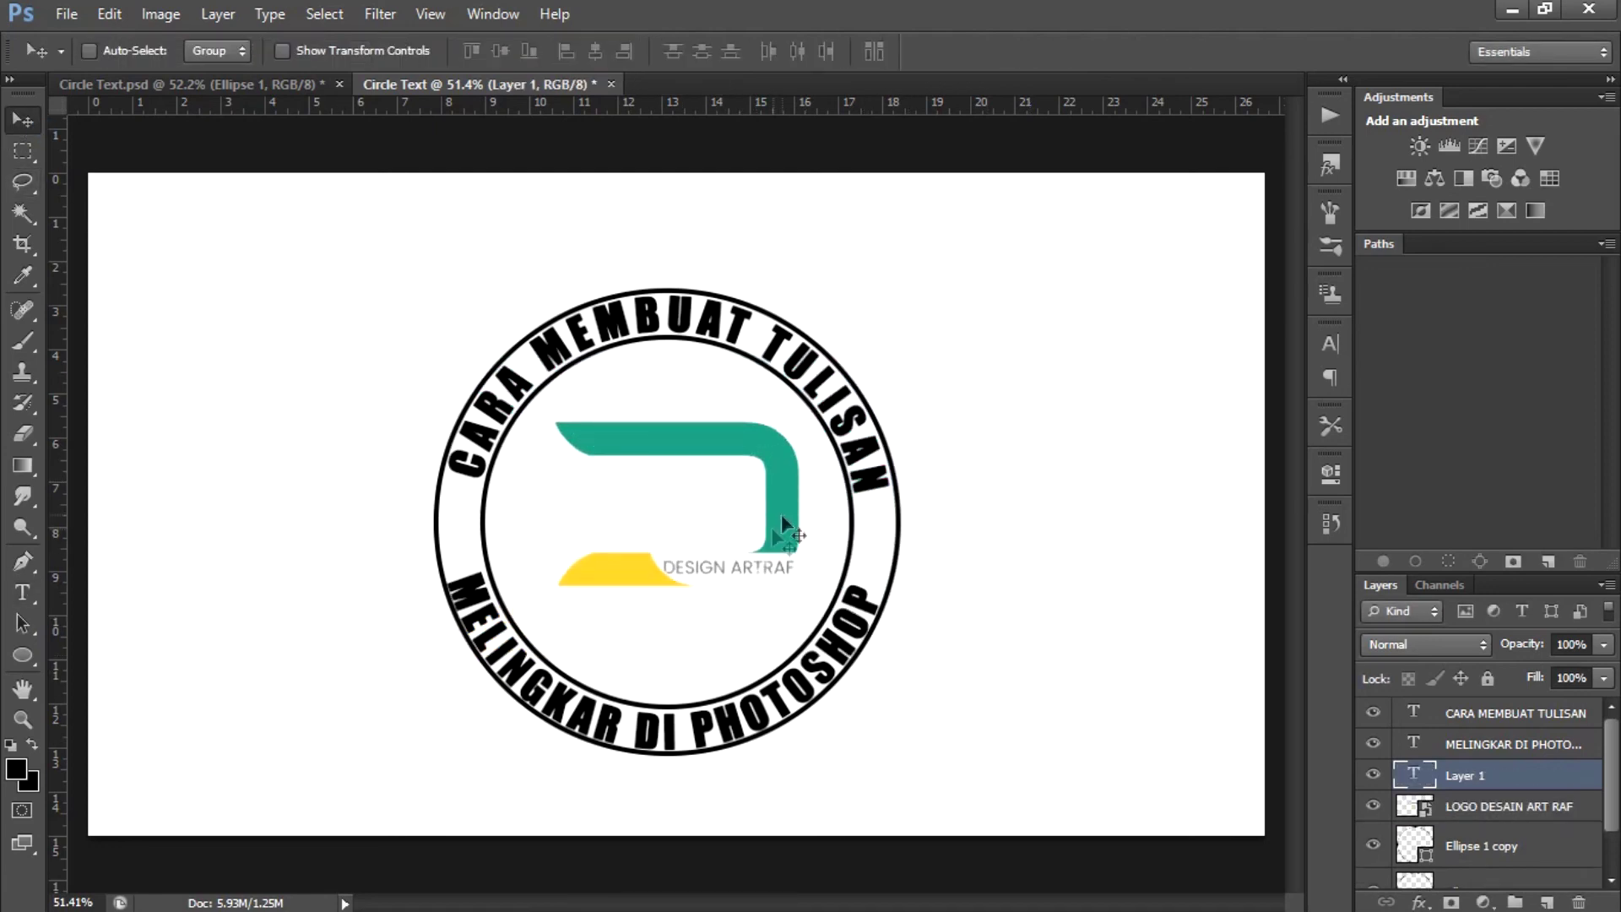
{"action": "mouse_move", "coordinate": [756, 463]}
{"action": "left_mouse_down"}
{"action": "mouse_move", "coordinate": [750, 496]}
{"action": "mouse_move", "coordinate": [745, 479]}
{"action": "left_mouse_up"}
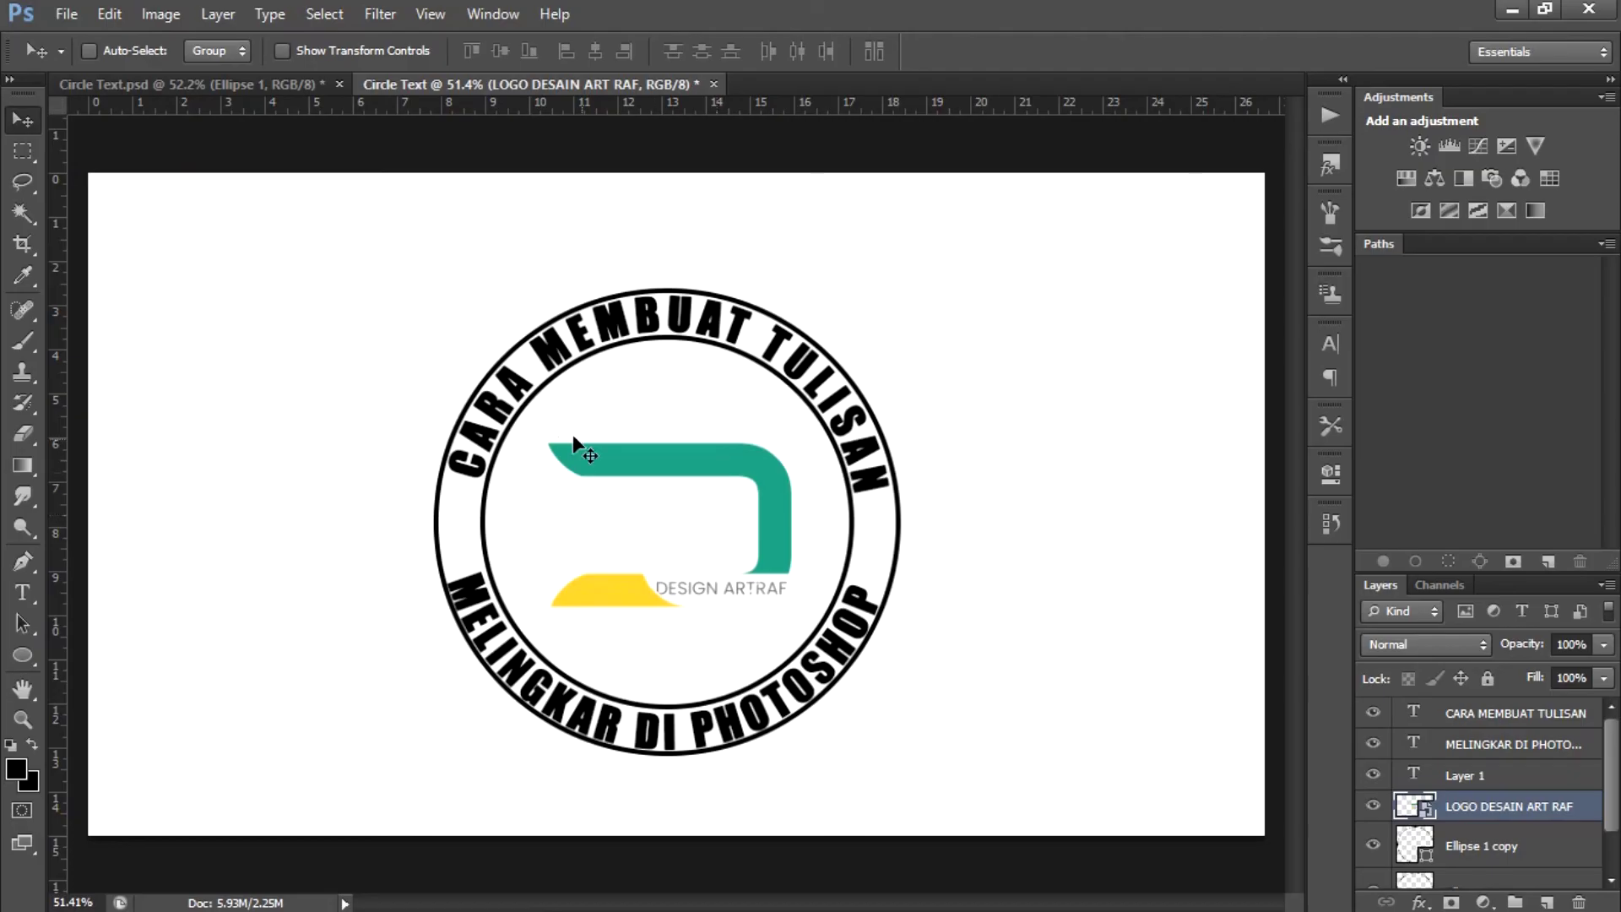
{"action": "left_click", "coordinate": [885, 481], "text": "ctrl"}
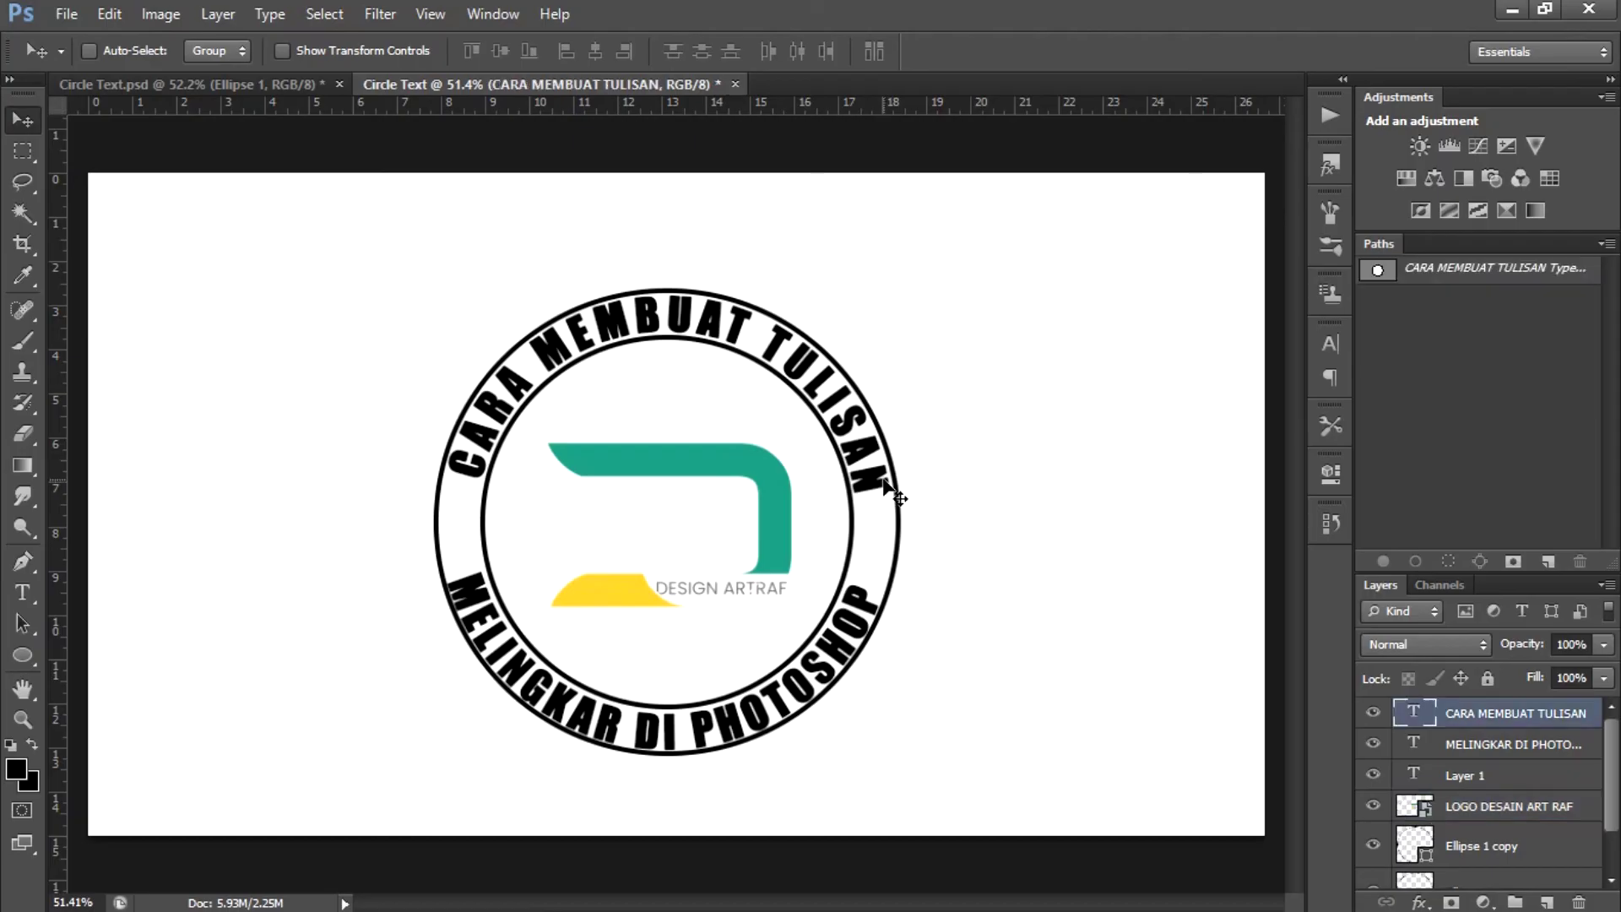